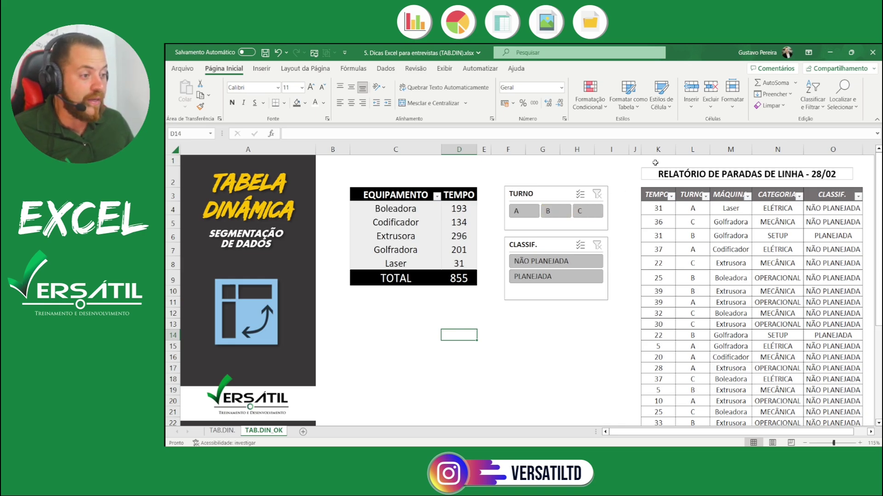
- Examine the line-stoppage report in columns K to O and the equipment and time entries of the finished pivot table
{"action": "left_click_drag", "start_coordinate": [658, 149], "coordinate": [829, 148]}
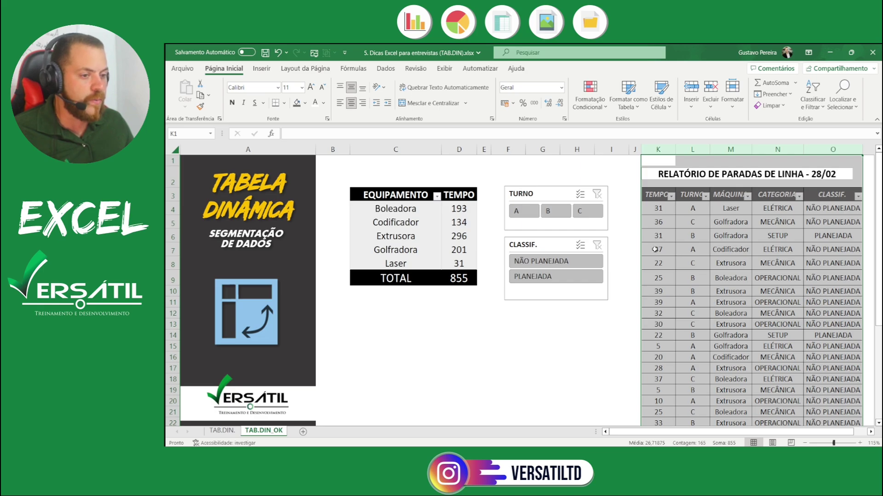
{"action": "left_click", "coordinate": [491, 338]}
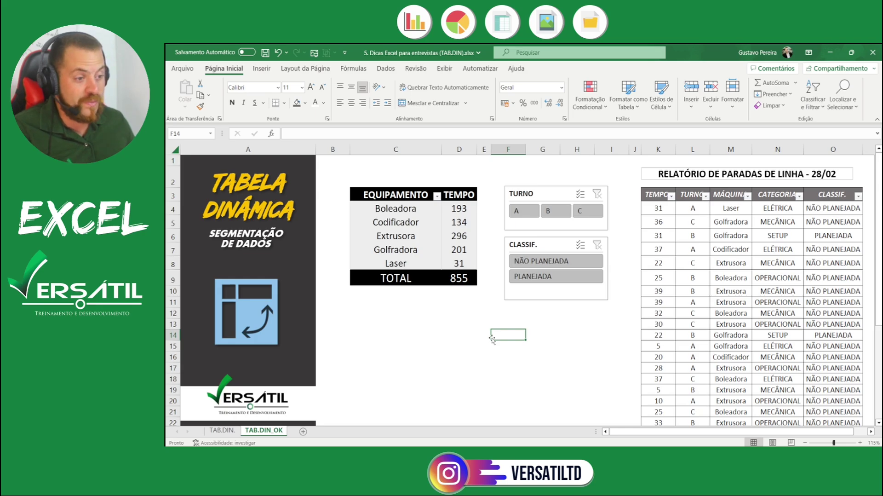
{"action": "left_click", "coordinate": [400, 207]}
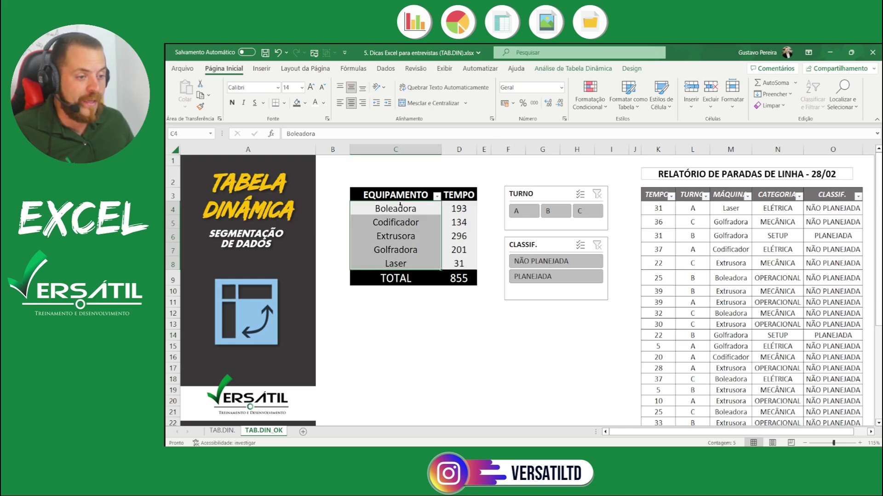
{"action": "left_click", "coordinate": [460, 204]}
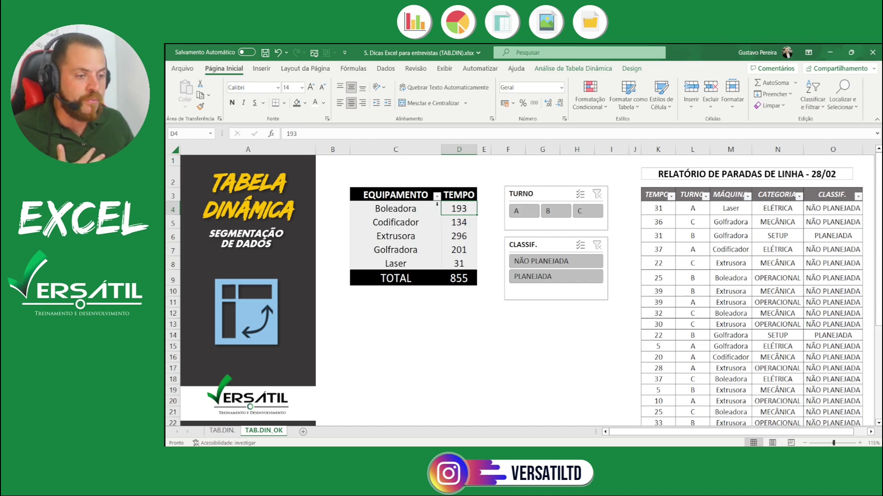
{"action": "left_click", "coordinate": [412, 210]}
{"action": "left_click", "coordinate": [414, 222]}
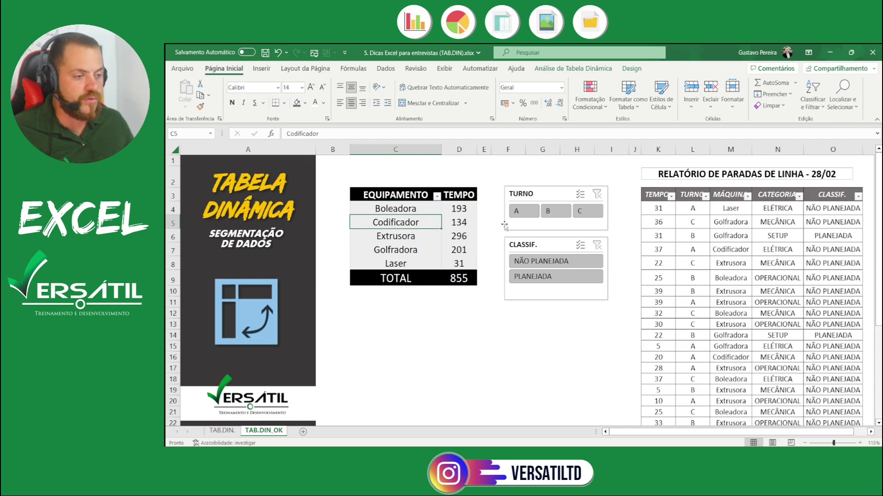
{"action": "left_click", "coordinate": [414, 235]}
{"action": "left_click", "coordinate": [413, 249]}
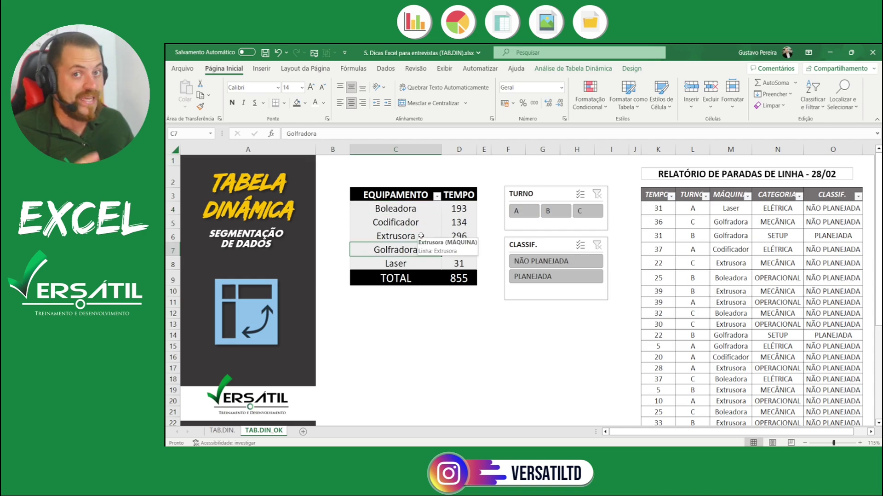
- Filter the finished pivot table to TURNO A with the slicer and clear that filter
{"action": "left_click", "coordinate": [524, 213]}
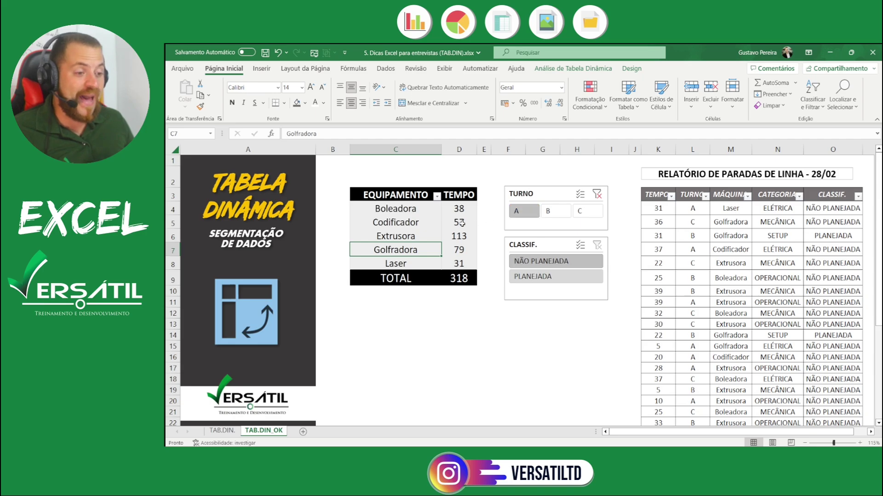
{"action": "mouse_move", "coordinate": [462, 223]}
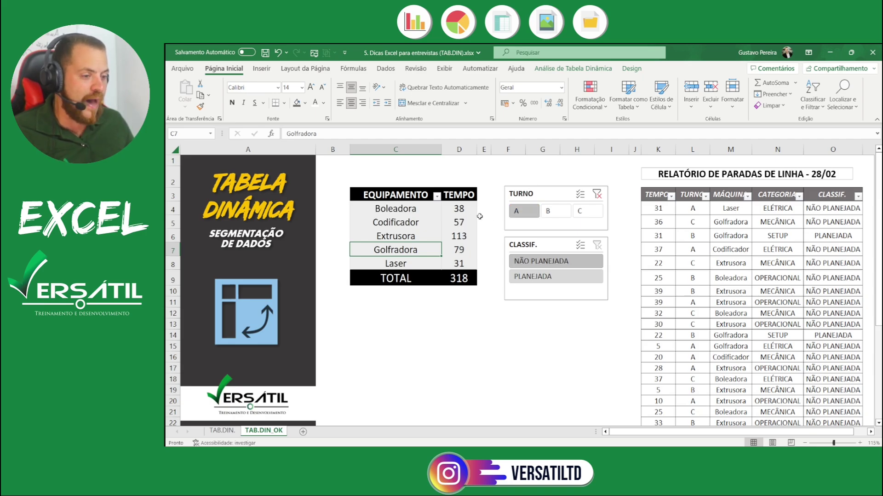
{"action": "left_click", "coordinate": [600, 197]}
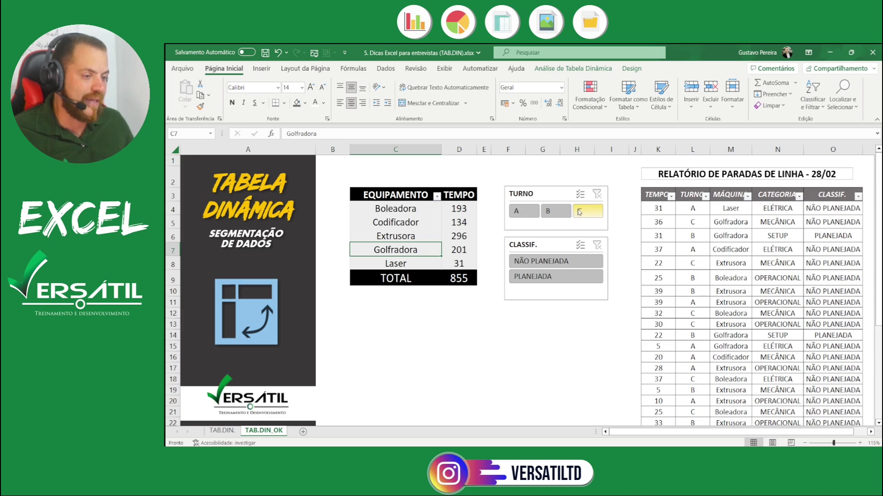
- Filter the finished pivot table to TURNO B and C and to the PLANEJADA classification using the slicers
{"action": "left_click", "coordinate": [559, 215]}
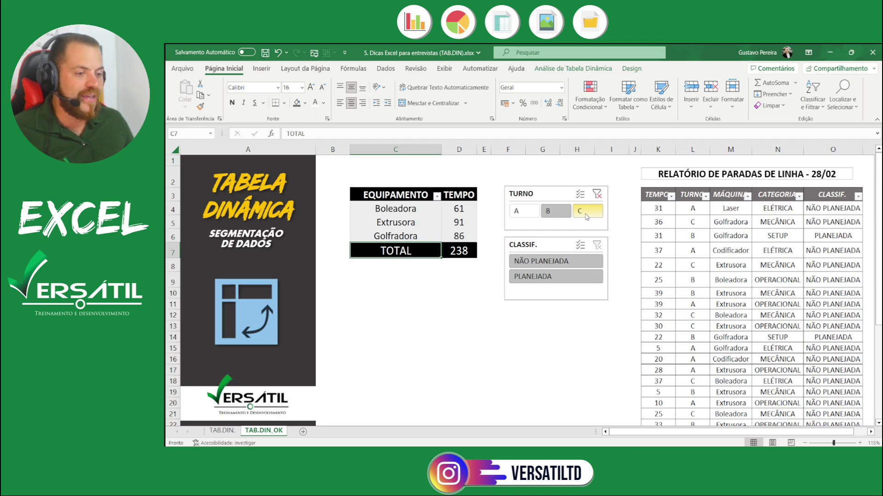
{"action": "left_click", "coordinate": [586, 216], "text": "ctrl"}
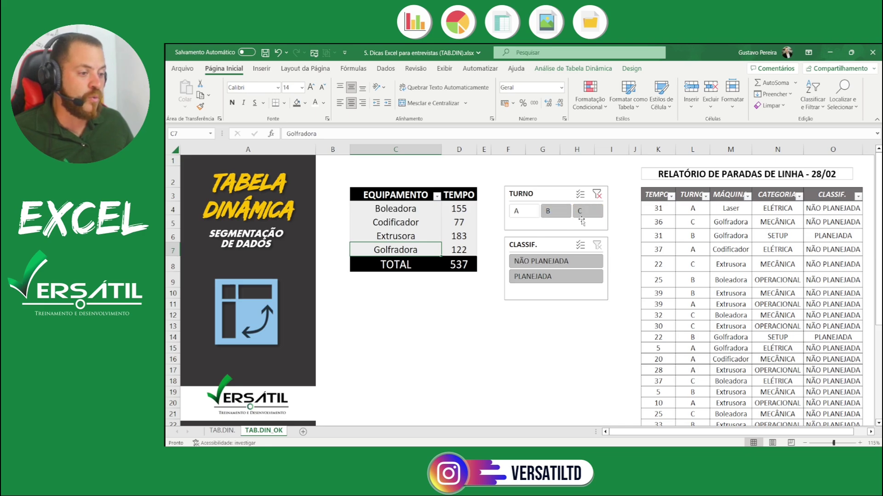
{"action": "left_click", "coordinate": [550, 277]}
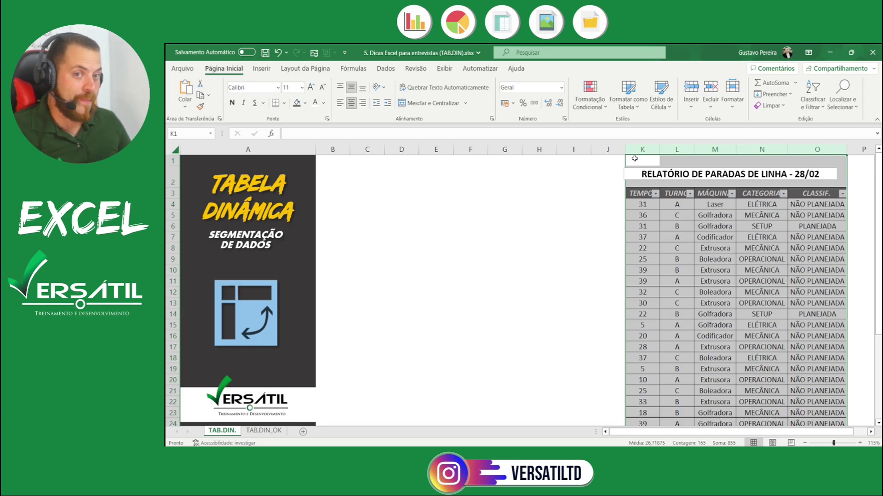
- Examine the TEMPO, TURNO, MÁQUINA, CATEGORIA and CLASSIF. columns of the stoppage report on the TAB.DIN. sheet
{"action": "left_click_drag", "start_coordinate": [642, 149], "coordinate": [813, 148]}
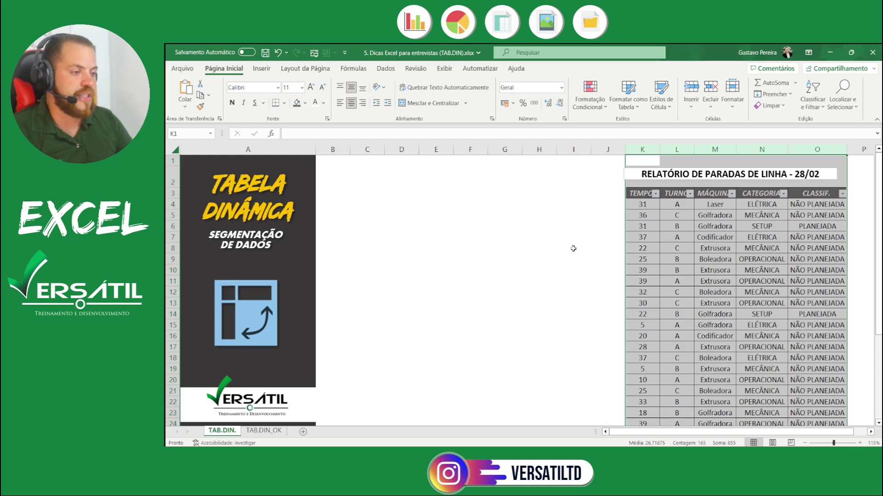
{"action": "left_click", "coordinate": [573, 248]}
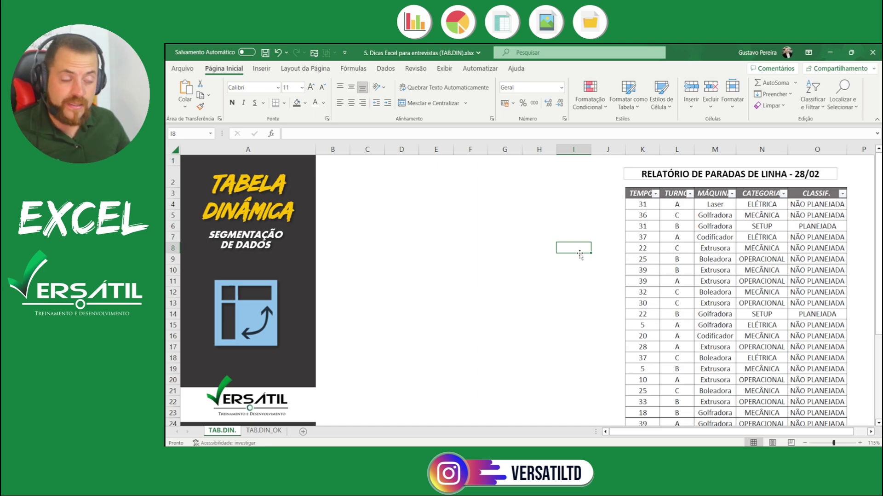
{"action": "left_click", "coordinate": [727, 259]}
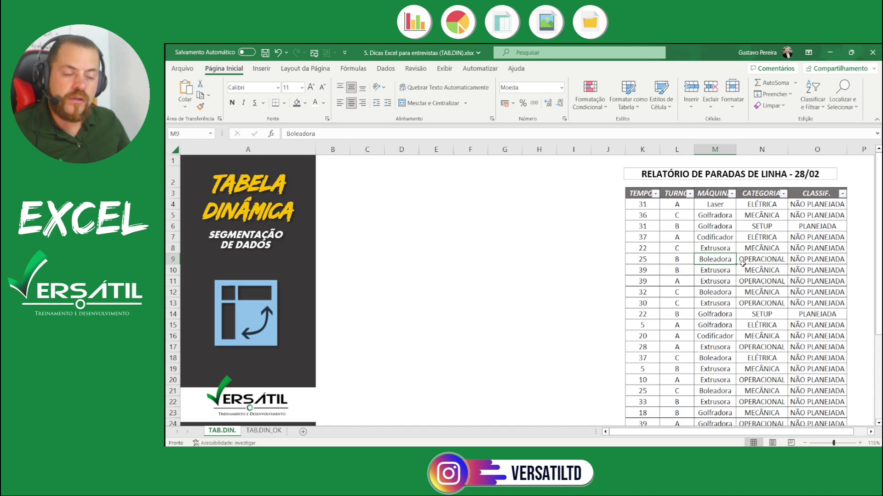
{"action": "left_click", "coordinate": [802, 279]}
{"action": "left_click", "coordinate": [728, 310]}
{"action": "left_click", "coordinate": [642, 259]}
{"action": "left_click", "coordinate": [775, 225]}
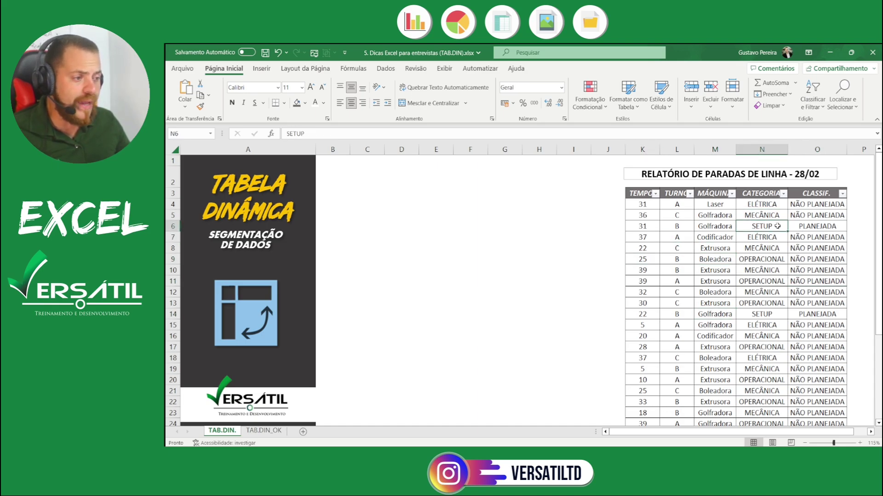
{"action": "scroll", "coordinate": [763, 259], "scroll_direction": "down", "scroll_amount": 7}
{"action": "scroll", "coordinate": [650, 219], "scroll_direction": "up", "scroll_amount": 7}
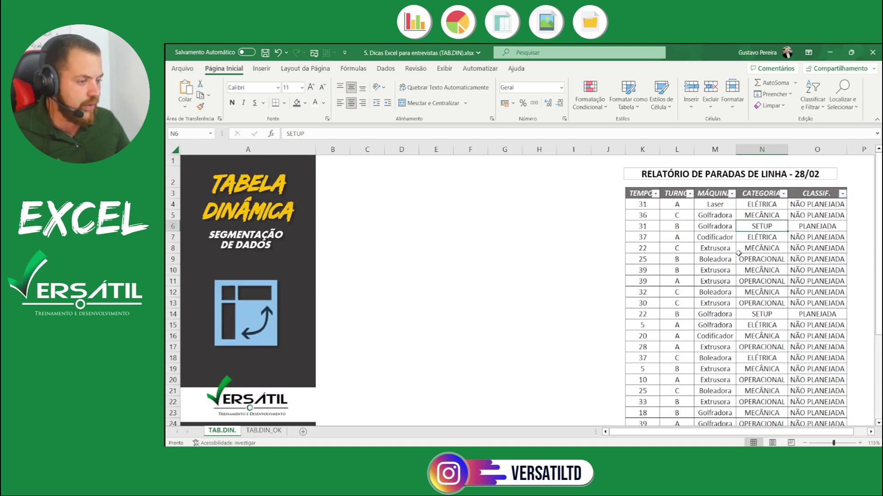
{"action": "left_click", "coordinate": [650, 220]}
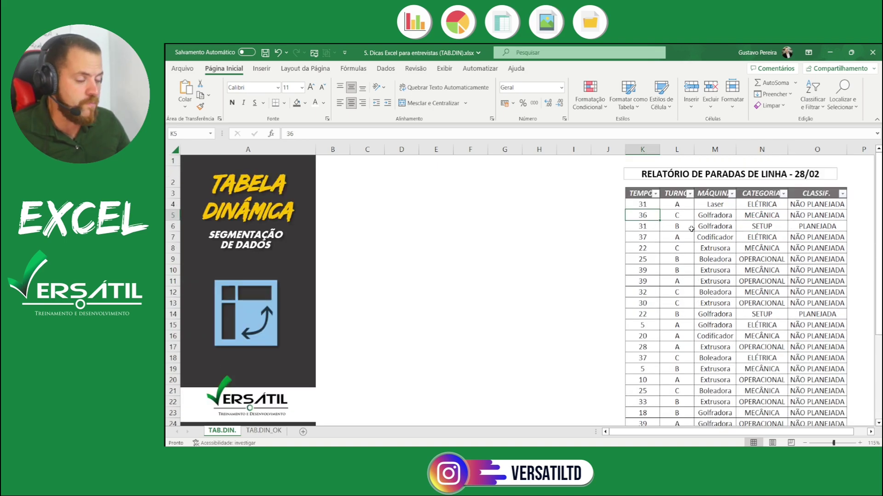
{"action": "left_click", "coordinate": [717, 218]}
{"action": "left_click", "coordinate": [817, 215]}
{"action": "left_click", "coordinate": [788, 271]}
{"action": "left_click", "coordinate": [721, 304]}
{"action": "left_click", "coordinate": [676, 268]}
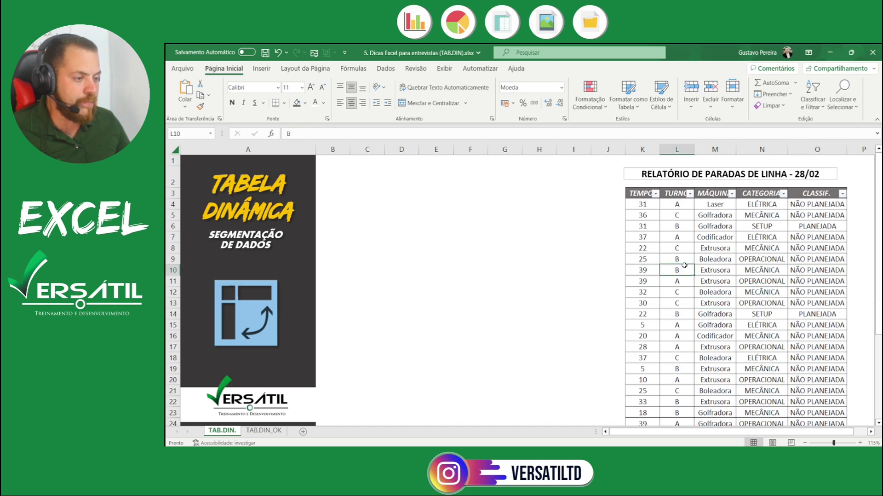
- Start a pivot table from the stoppage report on the TAB.DIN. sheet, moving its dialog clear of the source data
{"action": "left_click", "coordinate": [766, 239]}
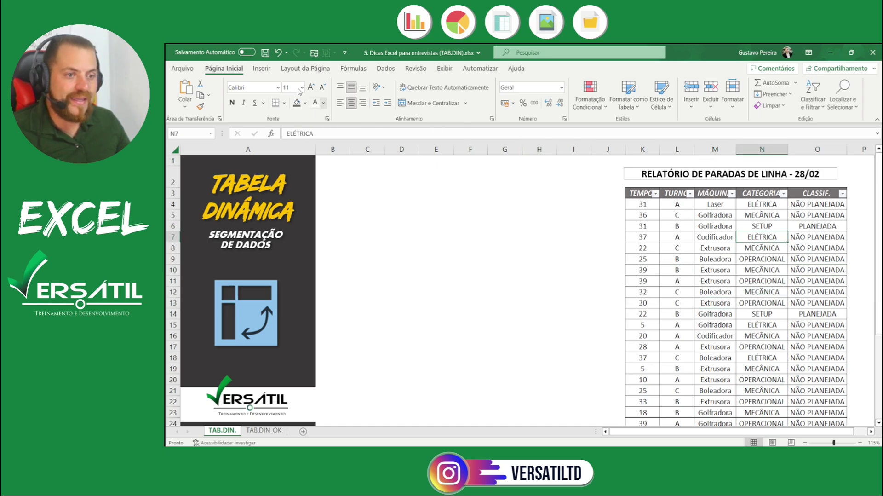
{"action": "left_click", "coordinate": [257, 71]}
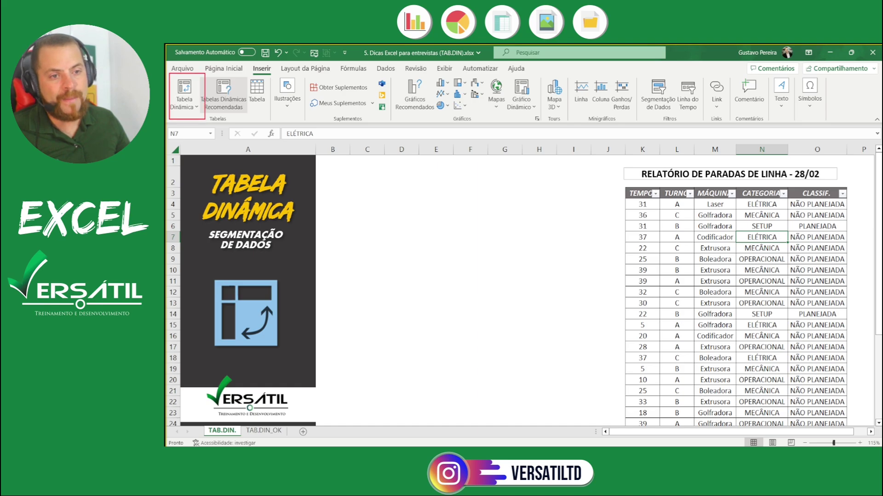
{"action": "left_click", "coordinate": [184, 88]}
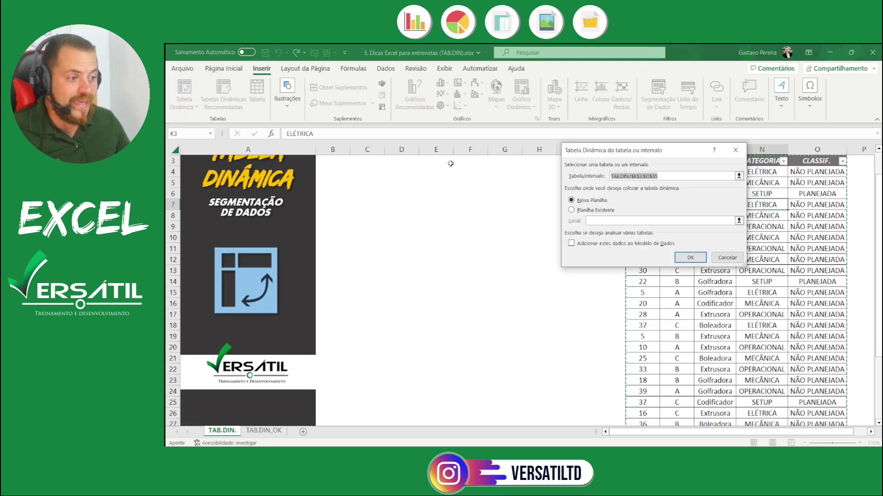
{"action": "left_click_drag", "start_coordinate": [667, 153], "coordinate": [518, 157]}
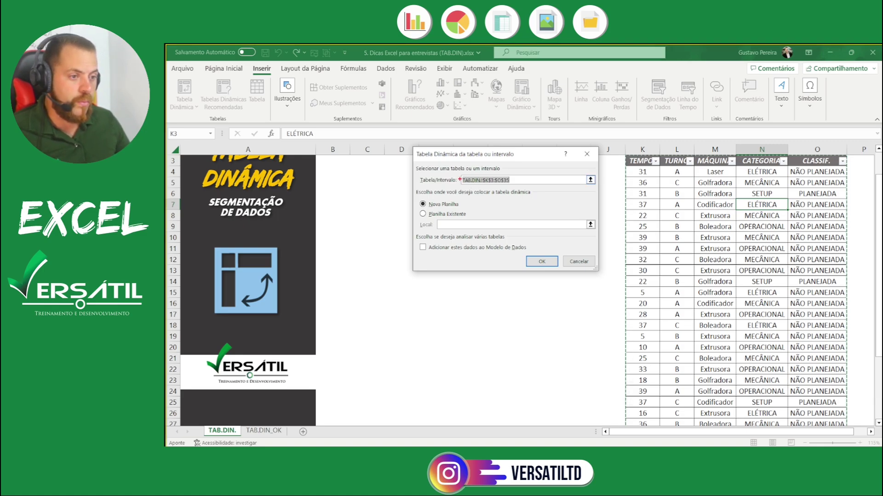
{"action": "left_click_drag", "start_coordinate": [456, 171], "coordinate": [532, 194]}
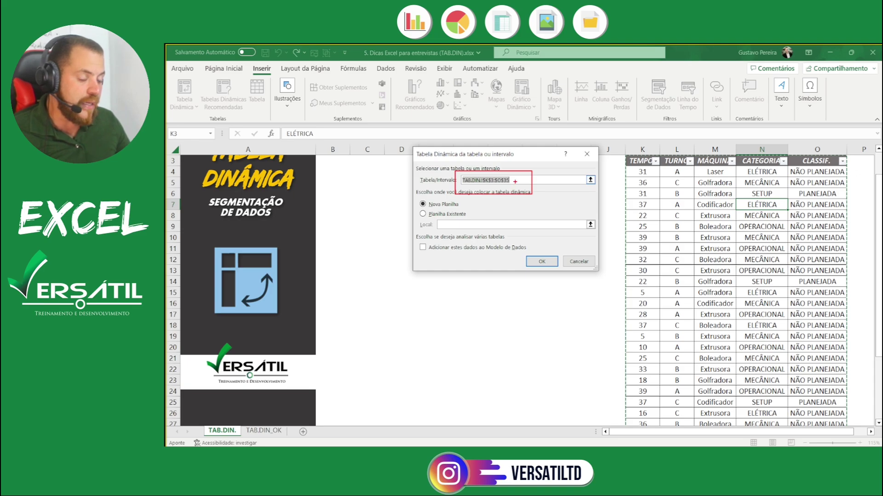
- Check the source range against the report's last row and extend it to $K$3:$O$3500 on TAB.DIN
{"action": "left_click", "coordinate": [521, 179]}
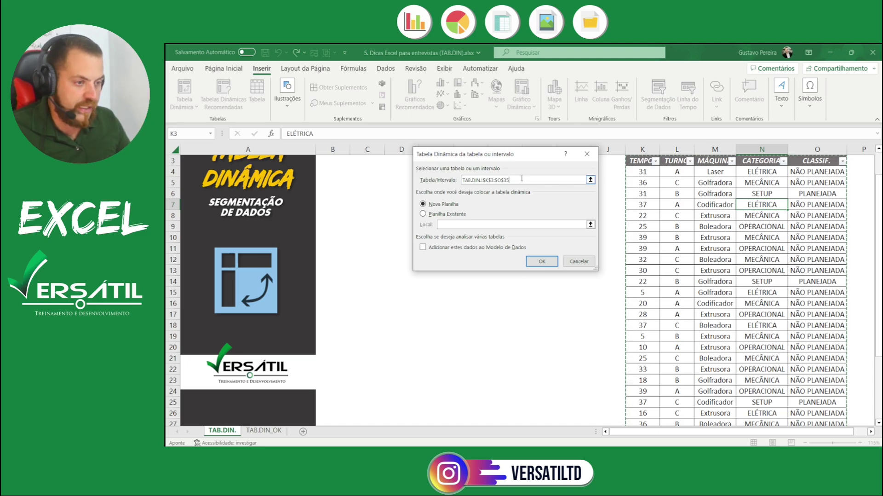
{"action": "scroll", "coordinate": [826, 380], "scroll_direction": "down", "scroll_amount": 4}
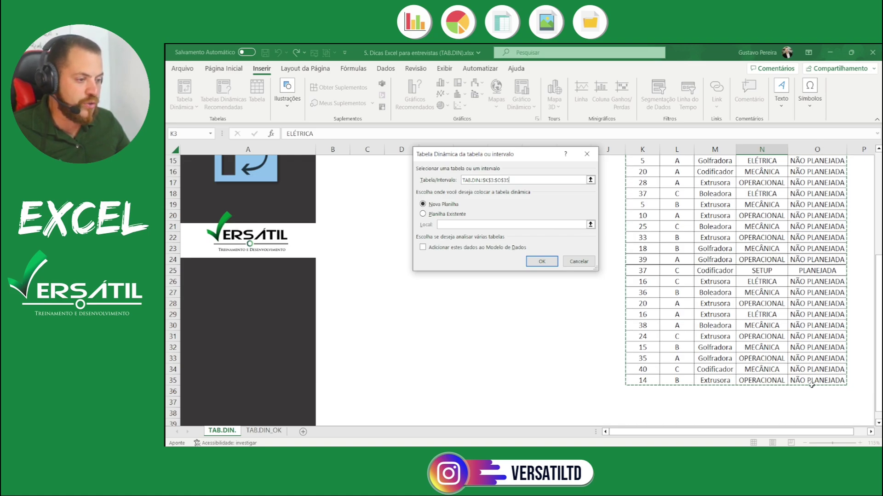
{"action": "scroll", "coordinate": [625, 357], "scroll_direction": "up", "scroll_amount": 5}
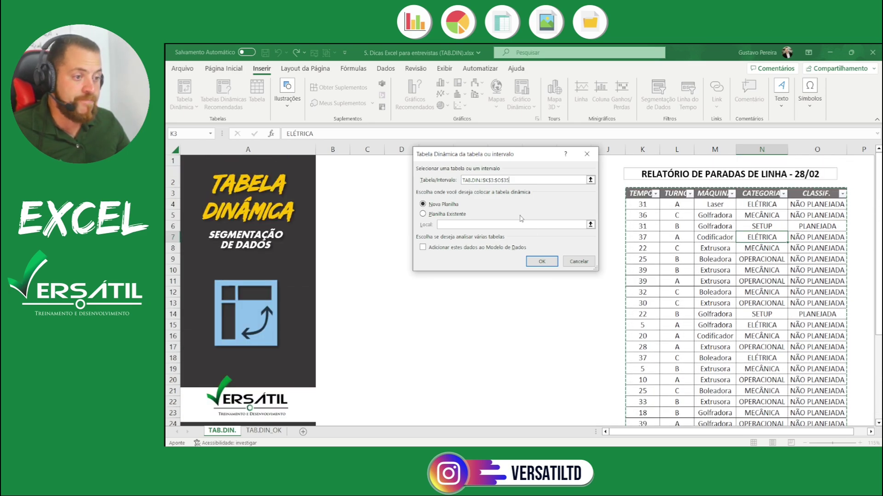
{"action": "left_click", "coordinate": [523, 181]}
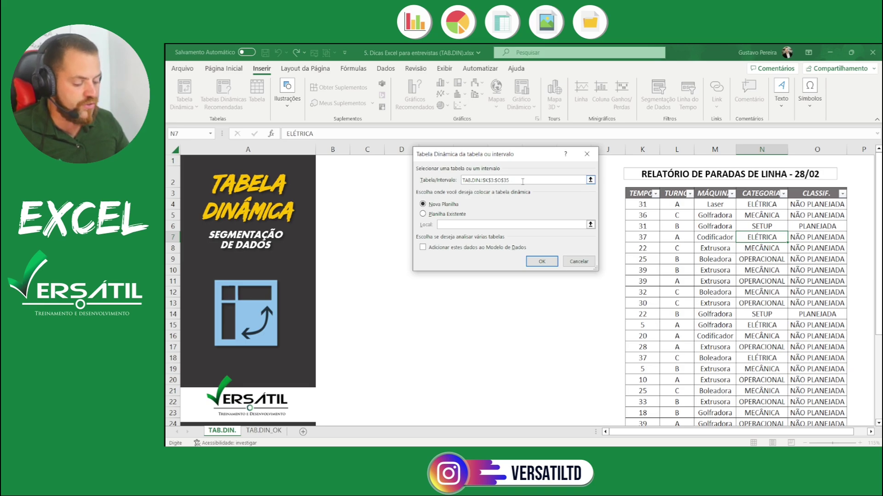
{"action": "type", "text": "00"}
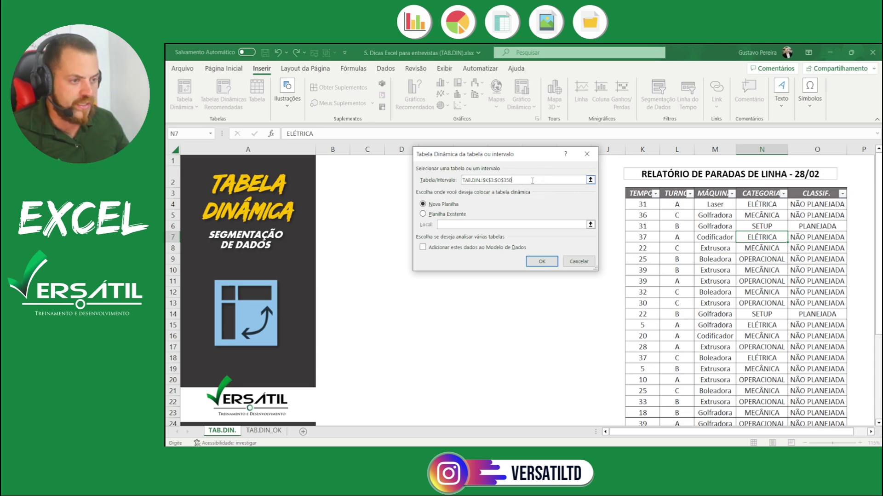
{"action": "key", "text": "BackSpace"}
{"action": "type", "text": "00"}
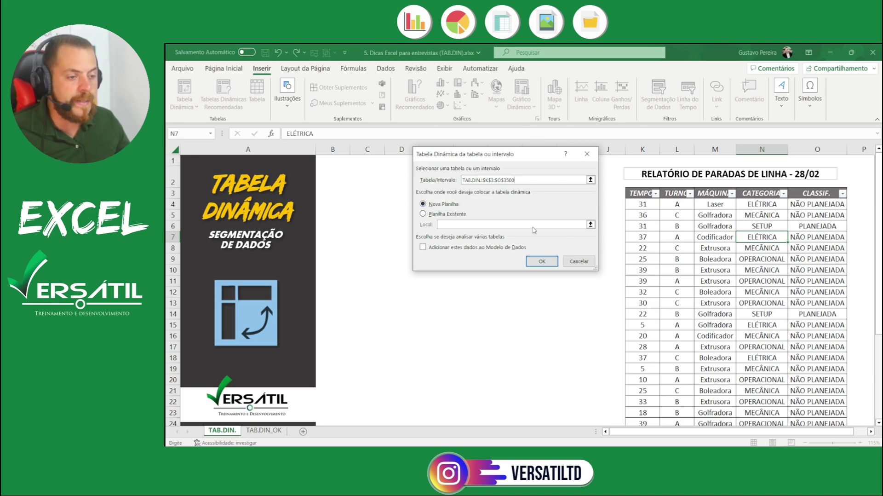
- Place the pivot table on the existing TAB.DIN. sheet at cell $C$2 and create it
{"action": "left_click", "coordinate": [422, 214]}
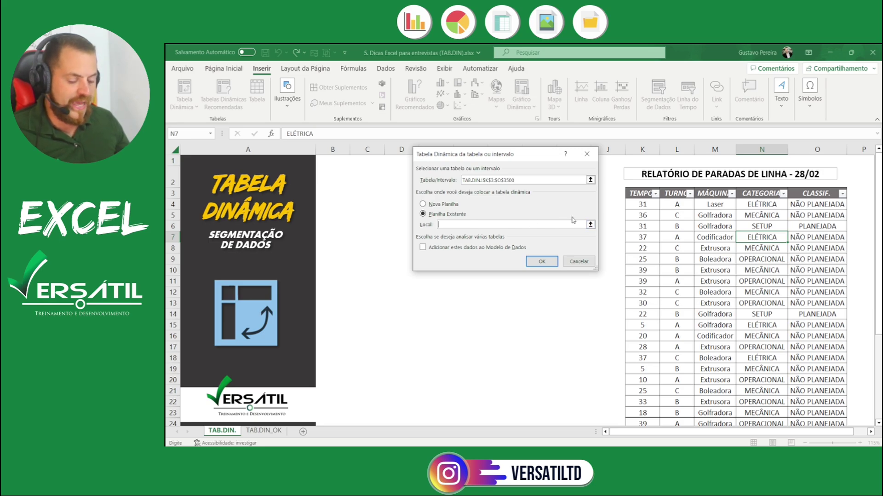
{"action": "left_click_drag", "start_coordinate": [581, 215], "coordinate": [597, 231]}
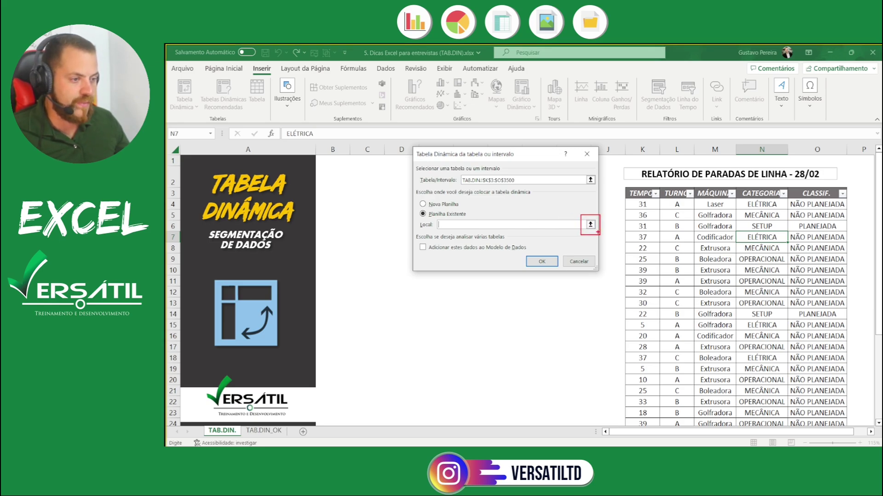
{"action": "left_click", "coordinate": [591, 224]}
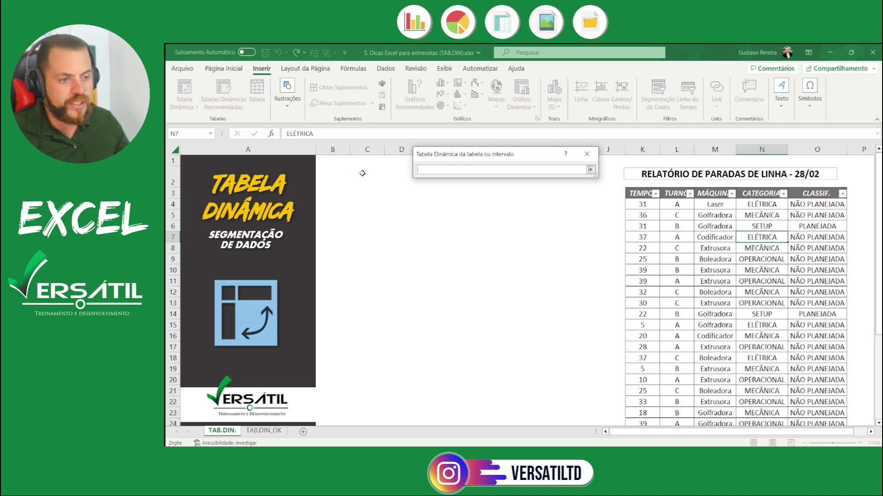
{"action": "left_click", "coordinate": [364, 172]}
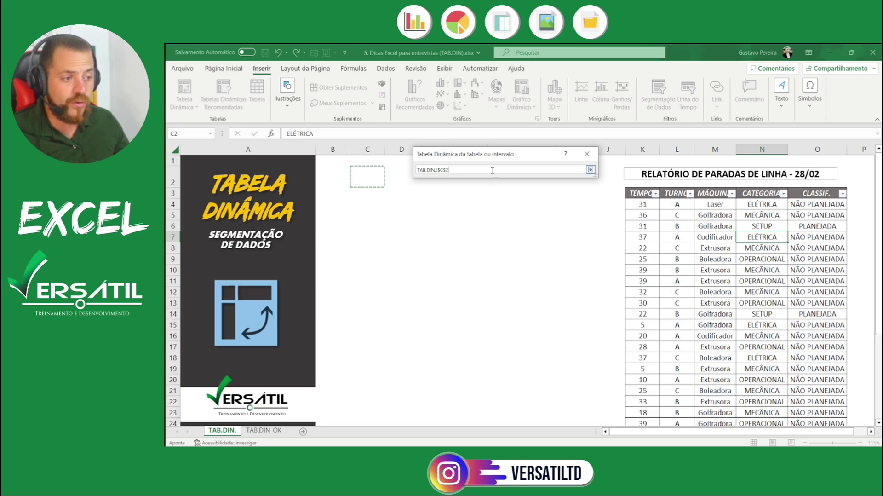
{"action": "left_click", "coordinate": [590, 170]}
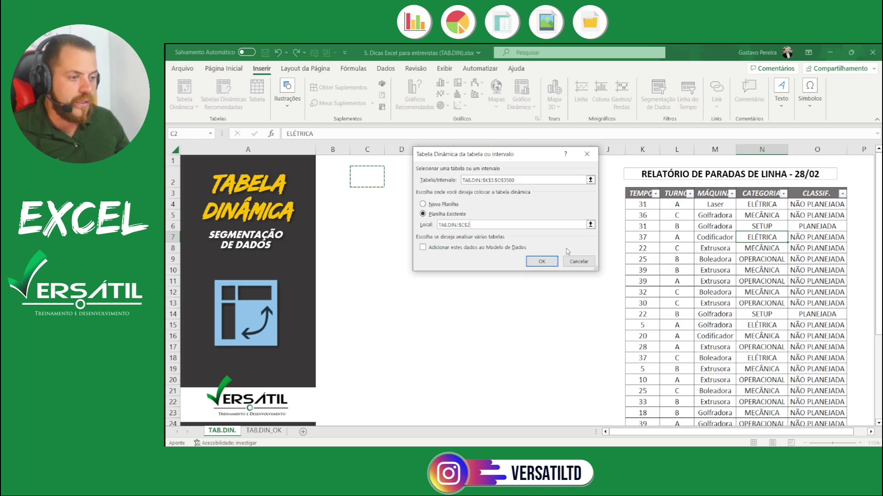
{"action": "left_click", "coordinate": [546, 261]}
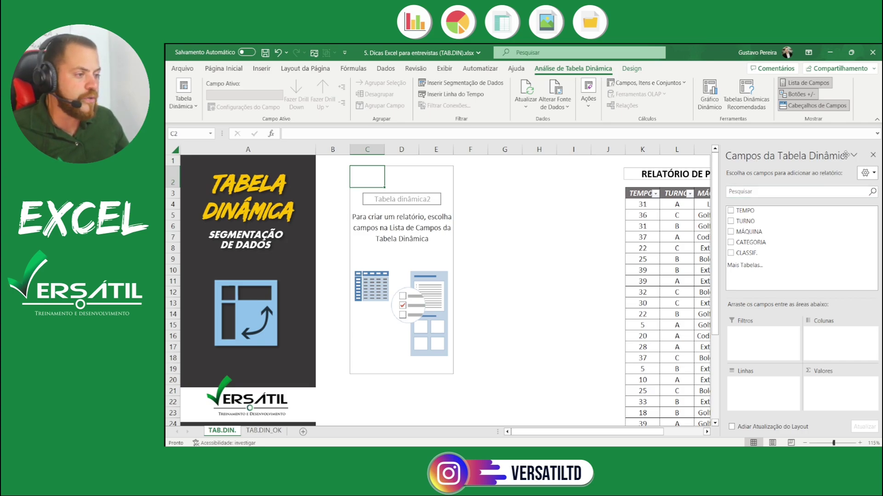
- Close the pivot table's field list and select various cells inside the empty pivot area
{"action": "left_click", "coordinate": [873, 155]}
{"action": "key", "text": "Right"}
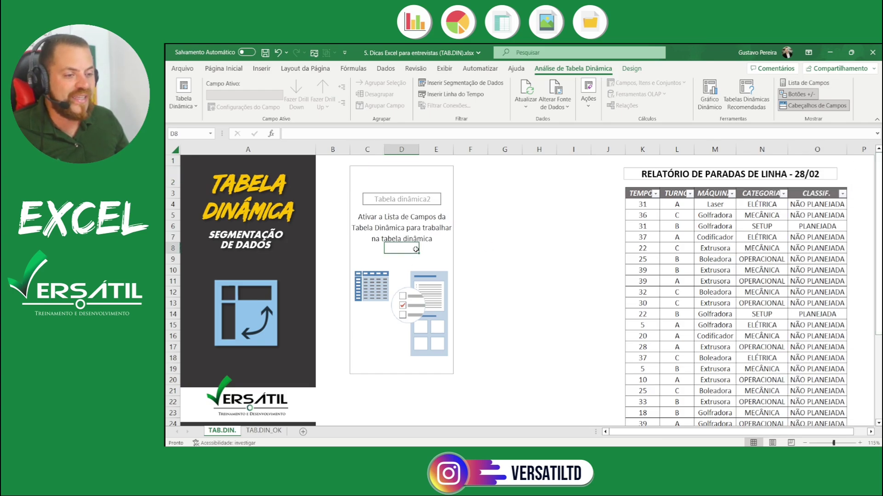
{"action": "left_click", "coordinate": [441, 183]}
{"action": "left_click", "coordinate": [443, 246]}
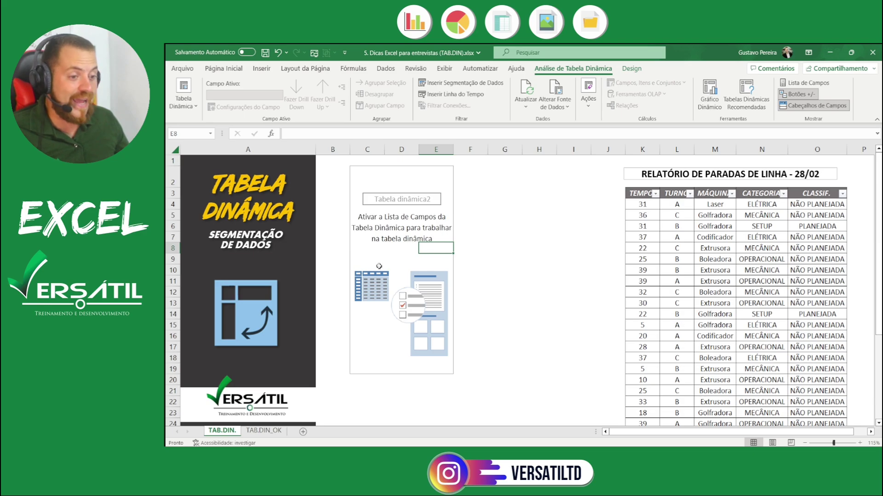
{"action": "left_click", "coordinate": [380, 266]}
{"action": "left_click", "coordinate": [387, 358]}
{"action": "left_click", "coordinate": [438, 363]}
{"action": "left_click", "coordinate": [432, 257]}
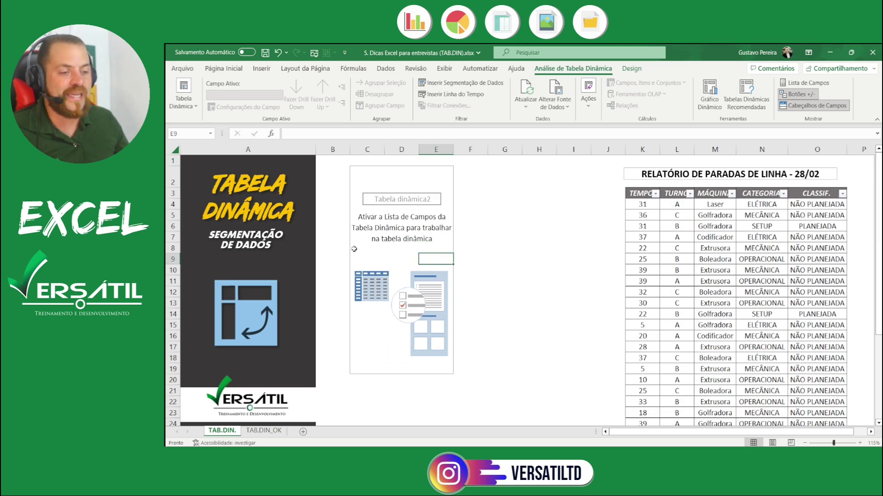
{"action": "left_click", "coordinate": [354, 248]}
{"action": "left_click", "coordinate": [366, 182]}
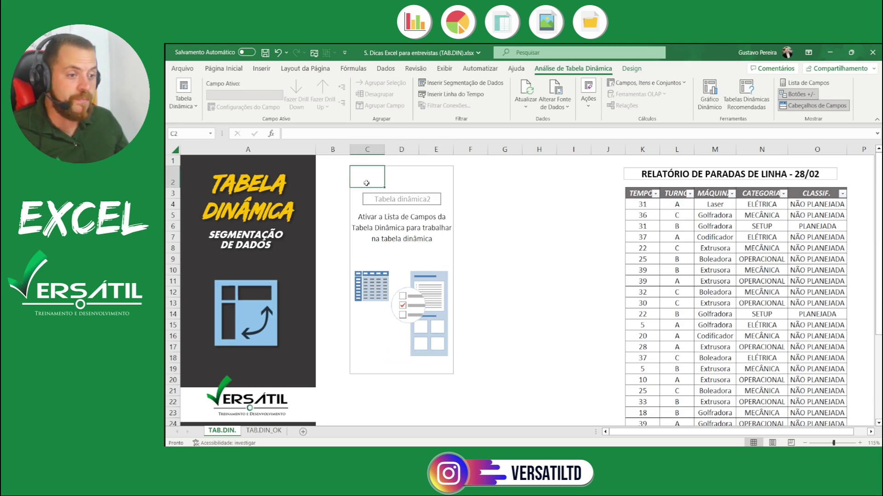
{"action": "key", "text": "Right"}
{"action": "key", "text": "Right"}
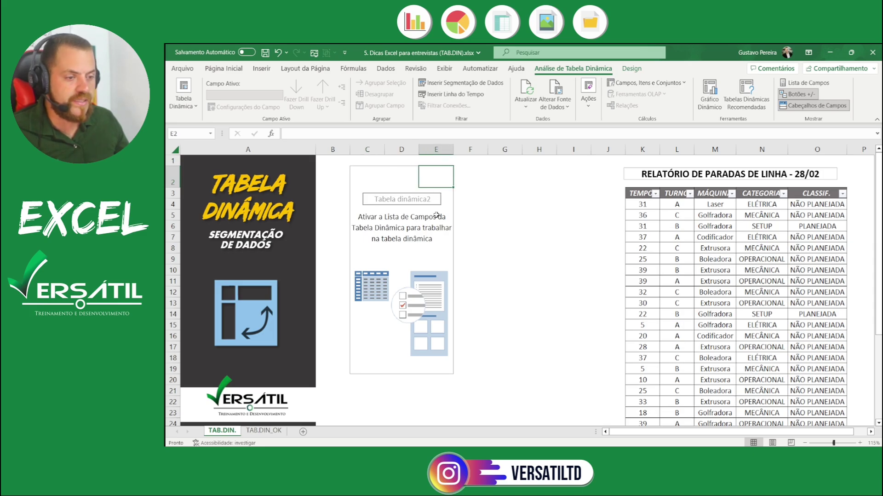
- Show the field list again for the empty pivot table on the TAB.DIN. sheet
{"action": "left_click", "coordinate": [414, 250]}
{"action": "right_click", "coordinate": [395, 252]}
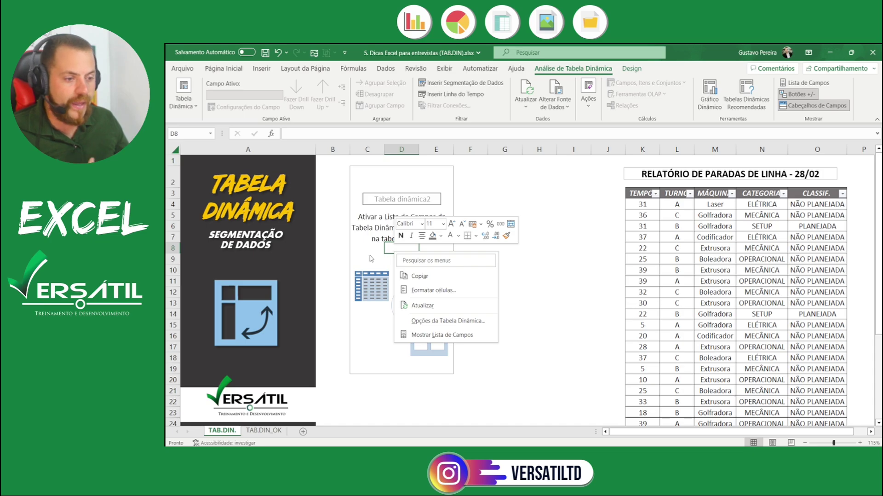
{"action": "key", "text": "Escape"}
{"action": "right_click", "coordinate": [383, 183]}
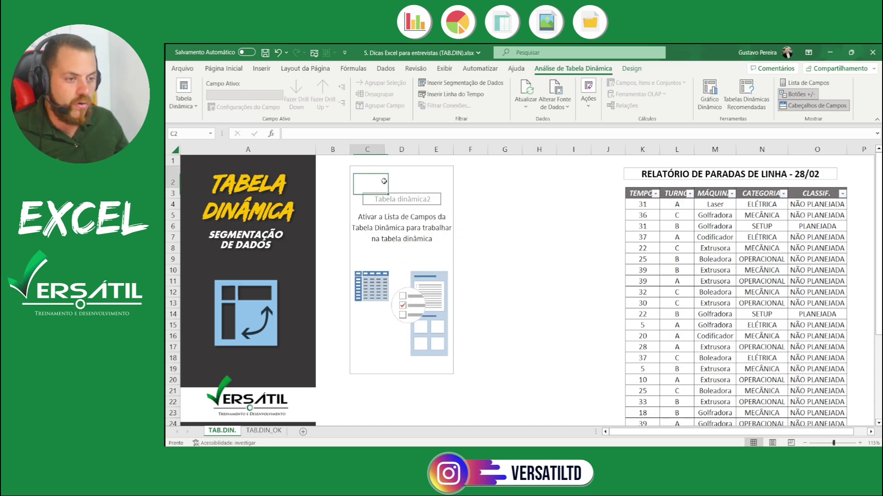
{"action": "left_click", "coordinate": [497, 280]}
{"action": "right_click", "coordinate": [504, 281]}
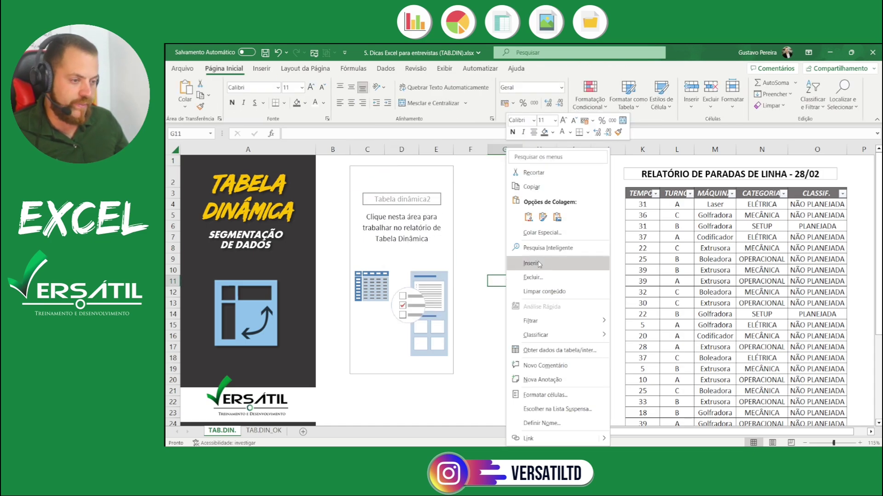
{"action": "key", "text": "Escape"}
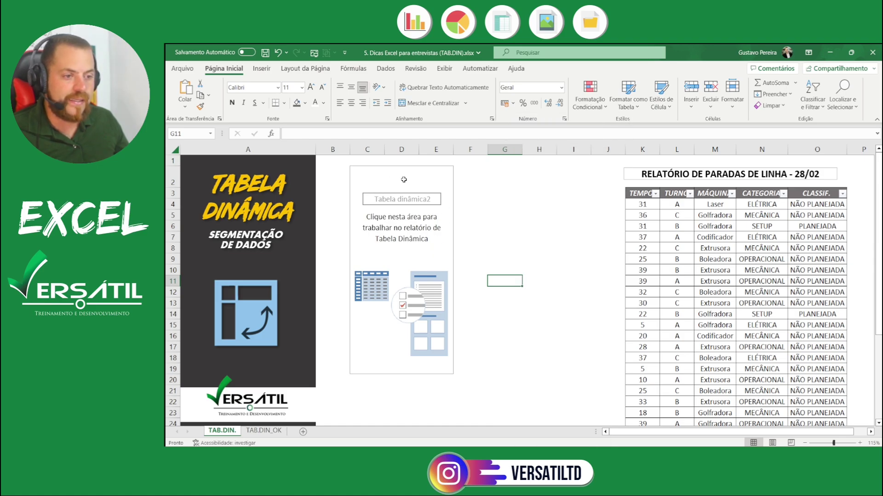
{"action": "right_click", "coordinate": [389, 249]}
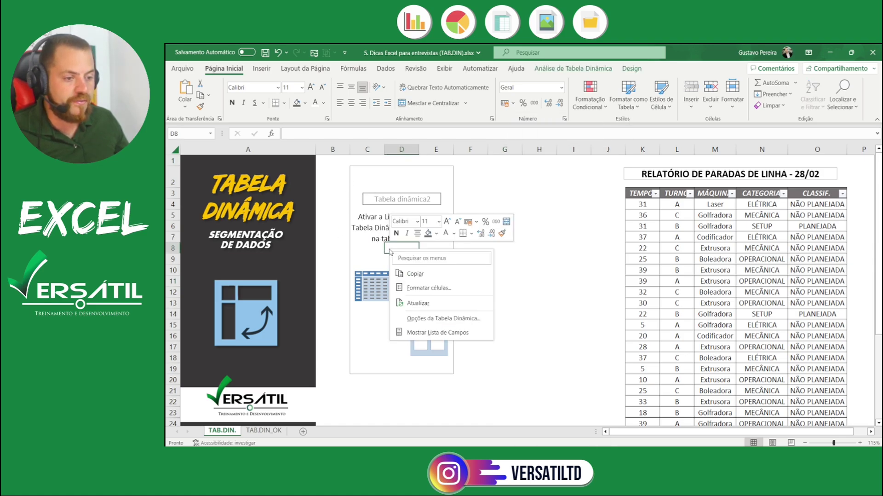
{"action": "left_click", "coordinate": [440, 336]}
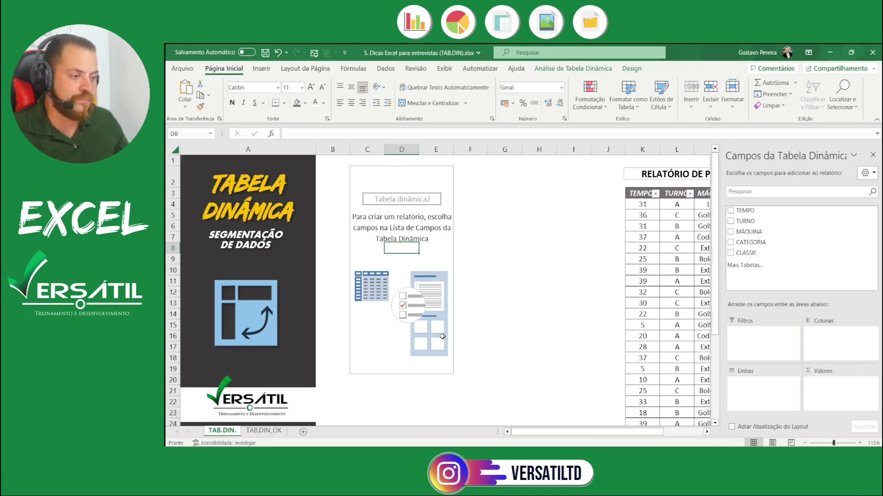
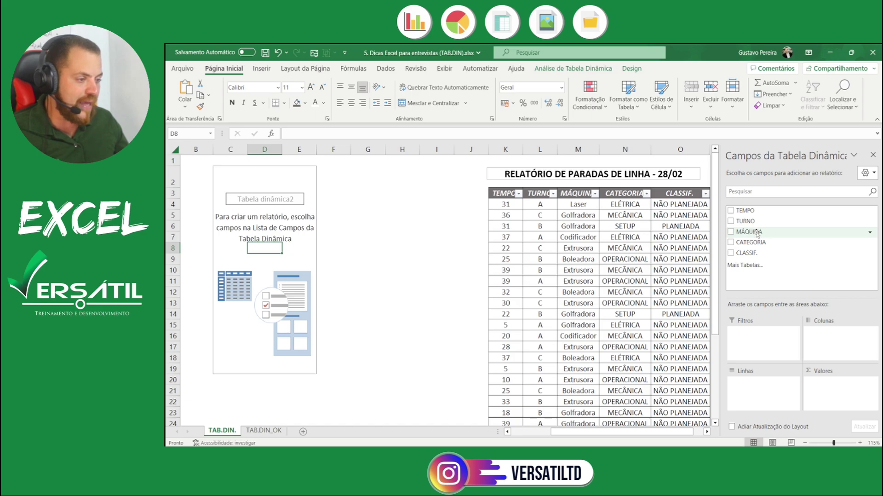
- Add the MÁQUINA field to the pivot table's rows and rename the row-label header in C2 to MÁQUINA
{"action": "mouse_move", "coordinate": [758, 233]}
{"action": "left_mouse_down"}
{"action": "mouse_move", "coordinate": [772, 412]}
{"action": "mouse_move", "coordinate": [756, 399]}
{"action": "left_mouse_up"}
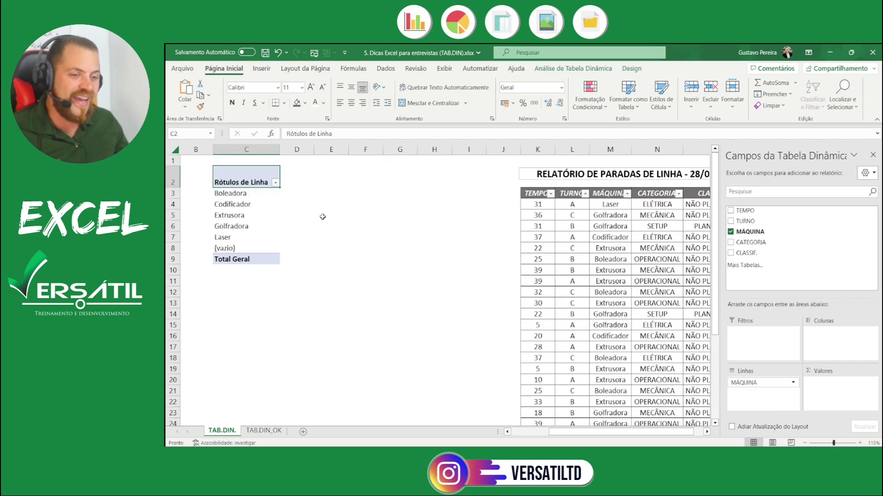
{"action": "left_click_drag", "start_coordinate": [582, 430], "coordinate": [538, 431]}
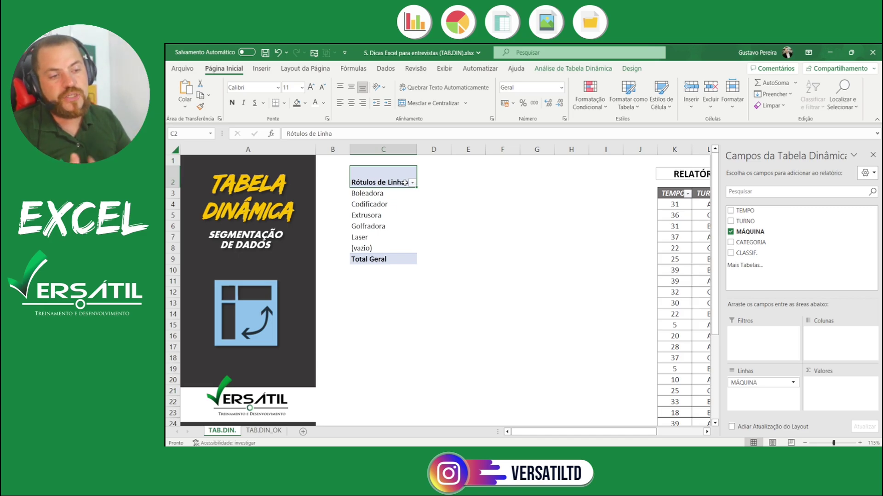
{"action": "left_click_drag", "start_coordinate": [342, 133], "coordinate": [285, 133]}
{"action": "key", "text": "Delete"}
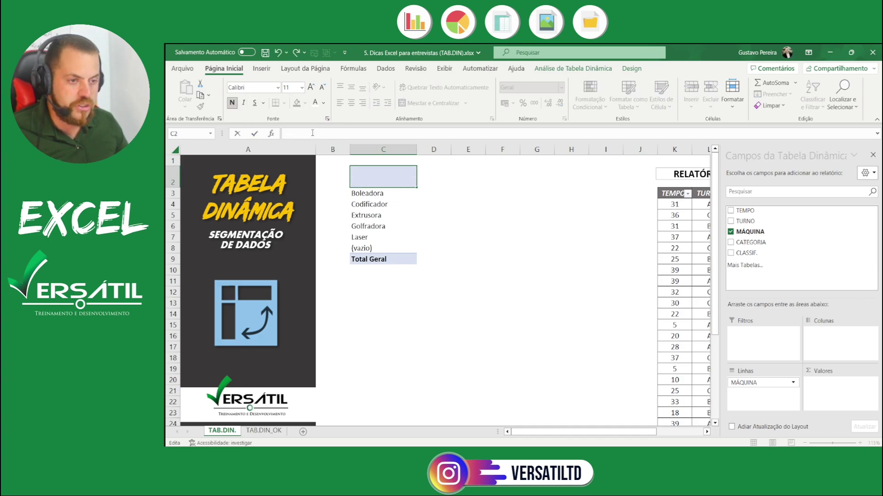
{"action": "type", "text": "M"}
{"action": "key", "text": "BackSpace"}
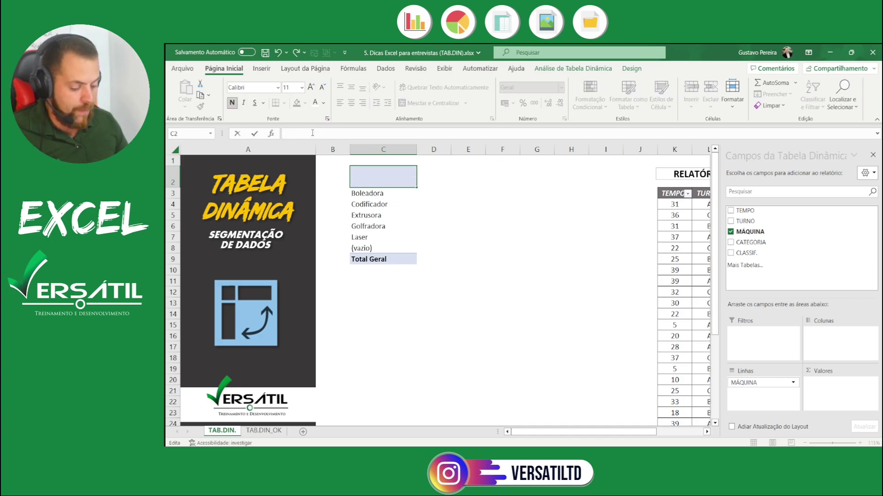
{"action": "type", "text": "MÁ"}
{"action": "key", "text": "BackSpace"}
{"action": "key", "text": "BackSpace"}
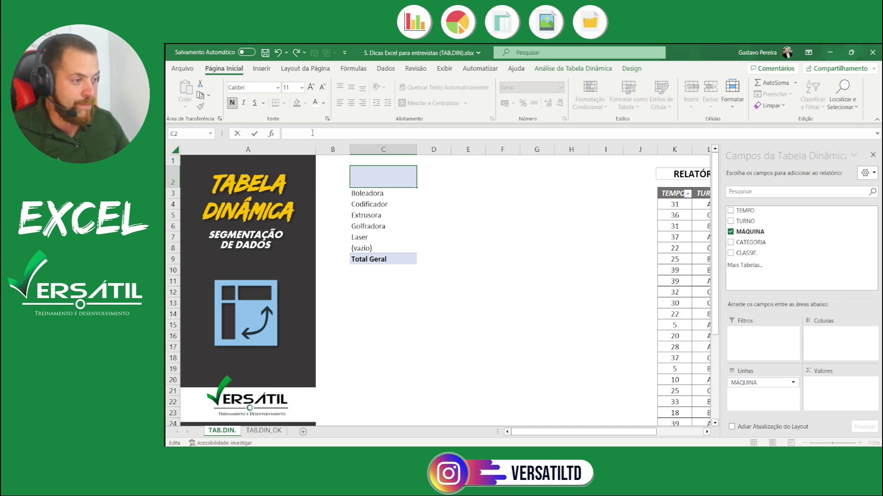
{"action": "type", "text": "MÁQUINA"}
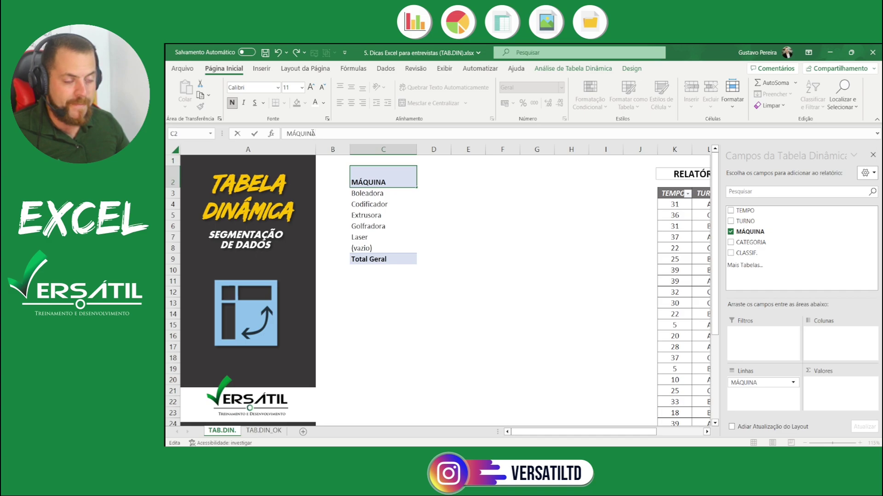
{"action": "key", "text": "Return"}
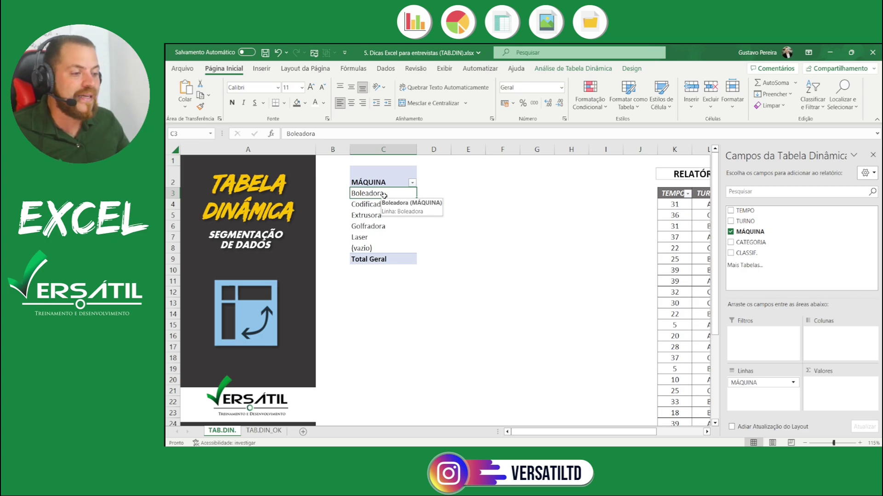
- Add the report's TEMPO field to the pivot table's values as a sum per machine
{"action": "scroll", "coordinate": [562, 431], "scroll_direction": "right", "scroll_amount": 3}
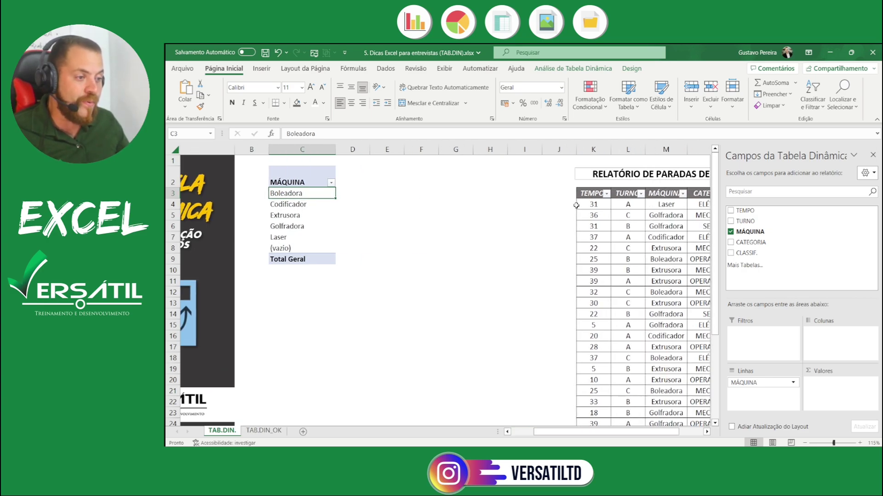
{"action": "left_click", "coordinate": [594, 148]}
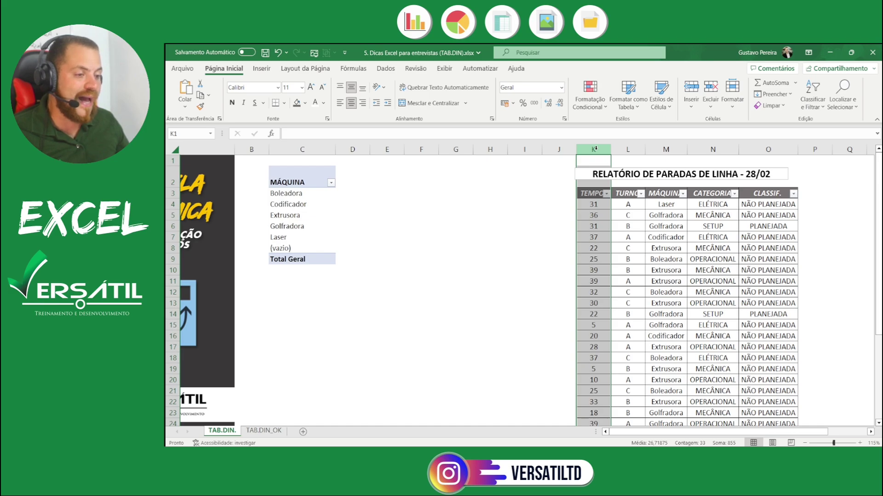
{"action": "left_click", "coordinate": [297, 214]}
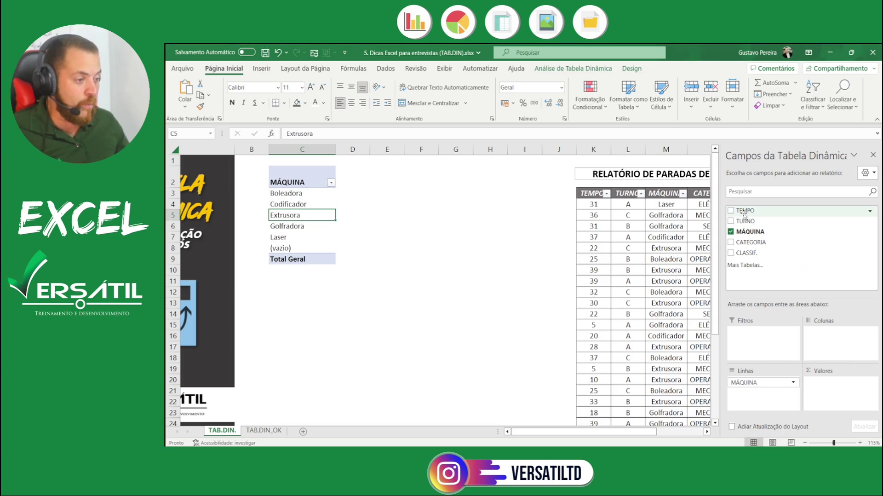
{"action": "left_click_drag", "start_coordinate": [743, 213], "coordinate": [850, 401]}
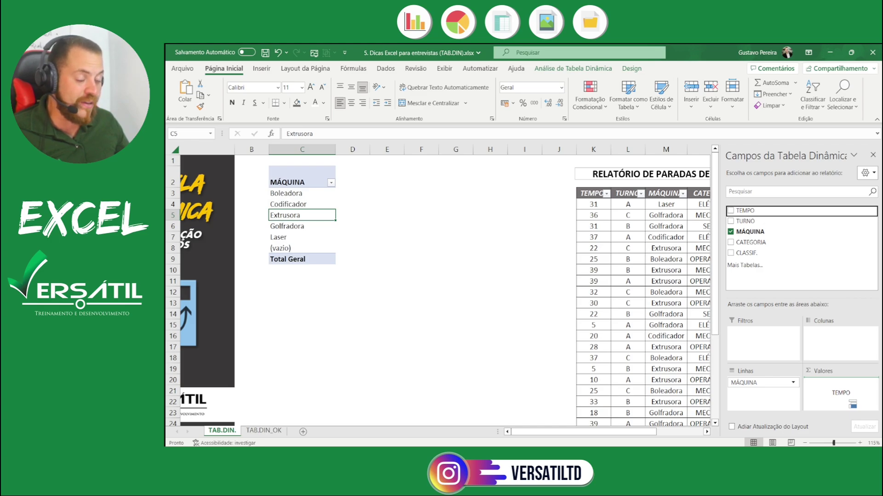
{"action": "left_click_drag", "start_coordinate": [850, 401], "coordinate": [844, 396]}
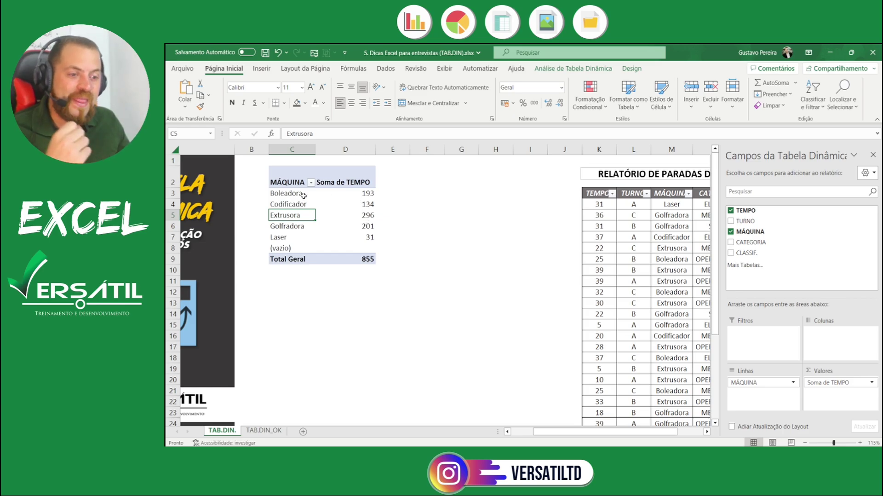
- Examine the summed TEMPO for Boleadora and Codificador and look over the source stoppage report beside the pivot table
{"action": "left_click", "coordinate": [371, 193]}
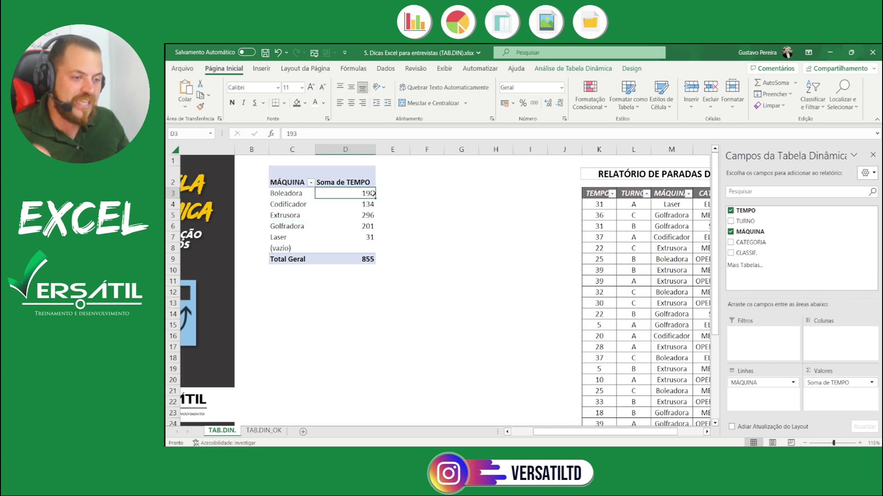
{"action": "left_click", "coordinate": [297, 206]}
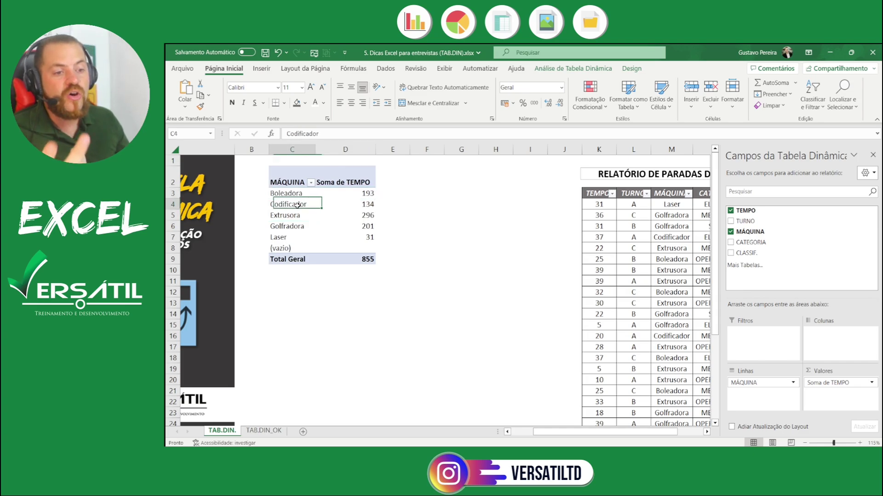
{"action": "left_click", "coordinate": [373, 205]}
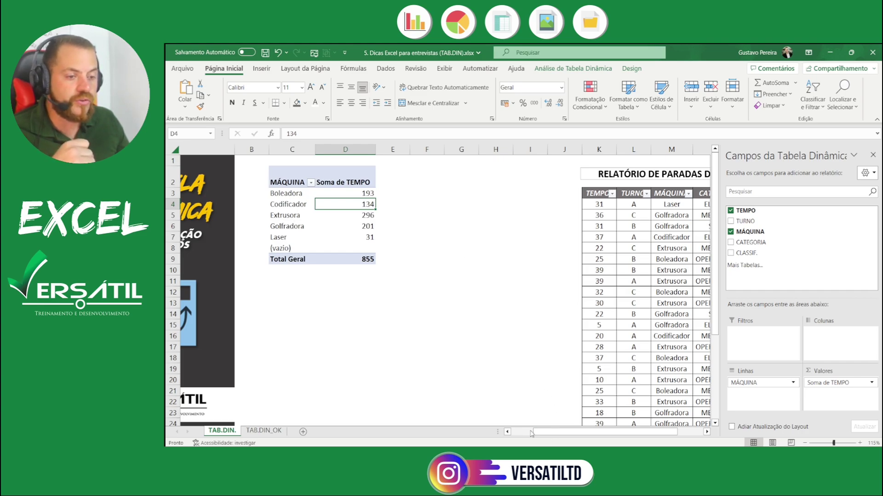
{"action": "left_click_drag", "start_coordinate": [544, 432], "coordinate": [463, 418]}
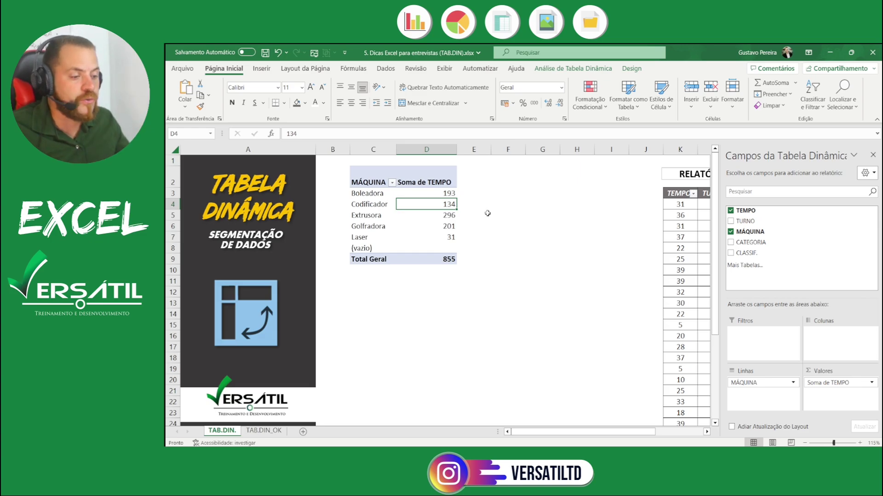
{"action": "left_click_drag", "start_coordinate": [554, 433], "coordinate": [598, 428]}
{"action": "scroll", "coordinate": [545, 268], "scroll_direction": "down", "scroll_amount": 3}
{"action": "scroll", "coordinate": [541, 281], "scroll_direction": "up", "scroll_amount": 2}
{"action": "scroll", "coordinate": [552, 322], "scroll_direction": "up", "scroll_amount": 1}
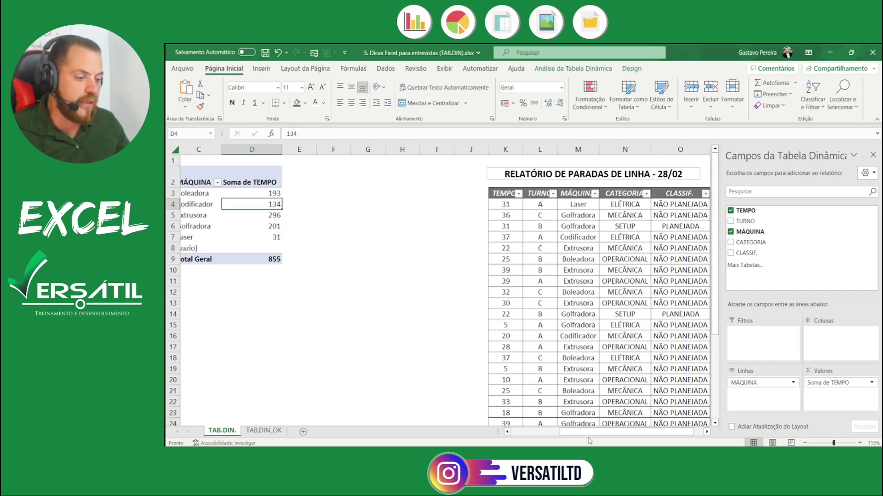
- Return to the pivot table and hide its field list
{"action": "left_click", "coordinate": [579, 411]}
{"action": "scroll", "coordinate": [581, 414], "scroll_direction": "down", "scroll_amount": 1}
{"action": "left_click_drag", "start_coordinate": [726, 423], "coordinate": [575, 431]}
{"action": "scroll", "coordinate": [488, 313], "scroll_direction": "up", "scroll_amount": 1}
{"action": "left_click", "coordinate": [421, 205]}
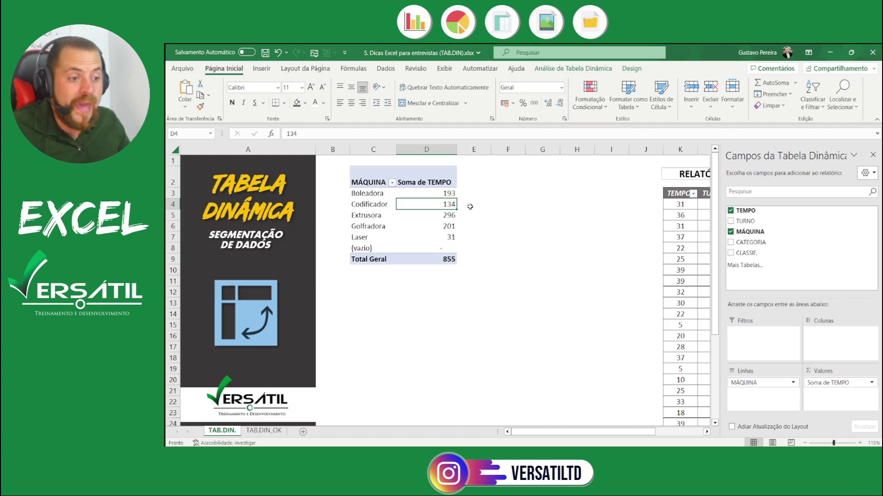
{"action": "left_click", "coordinate": [429, 182]}
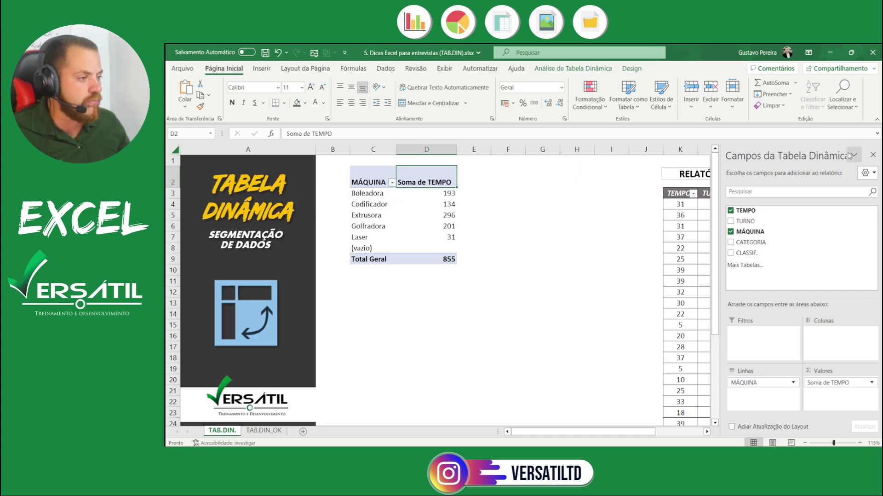
{"action": "left_click", "coordinate": [872, 155]}
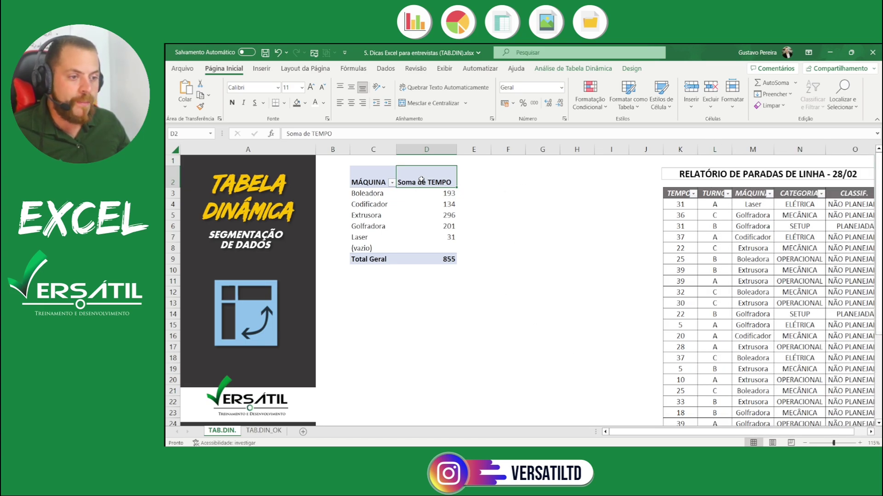
- Rename the pivot table's Soma de TEMPO header in D2 to PARADAS (MIN)
{"action": "left_click_drag", "start_coordinate": [333, 133], "coordinate": [242, 134]}
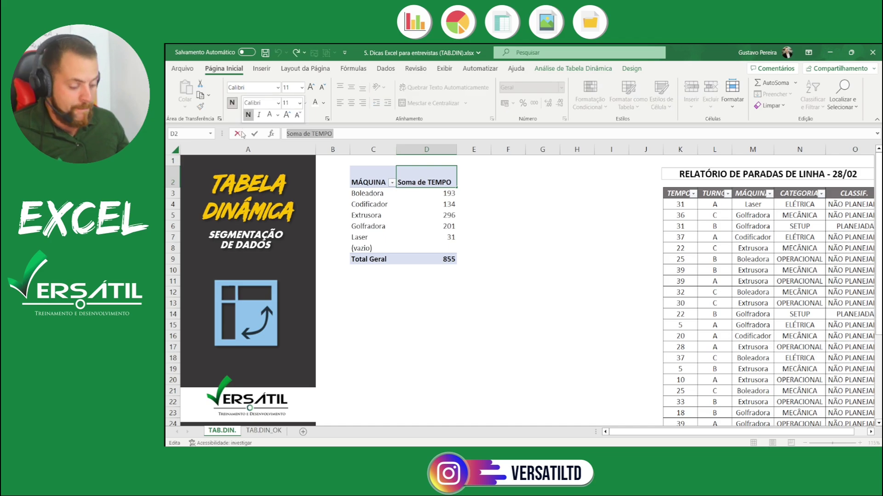
{"action": "type", "text": "P"}
{"action": "key", "text": "BackSpace"}
{"action": "type", "text": "PA"}
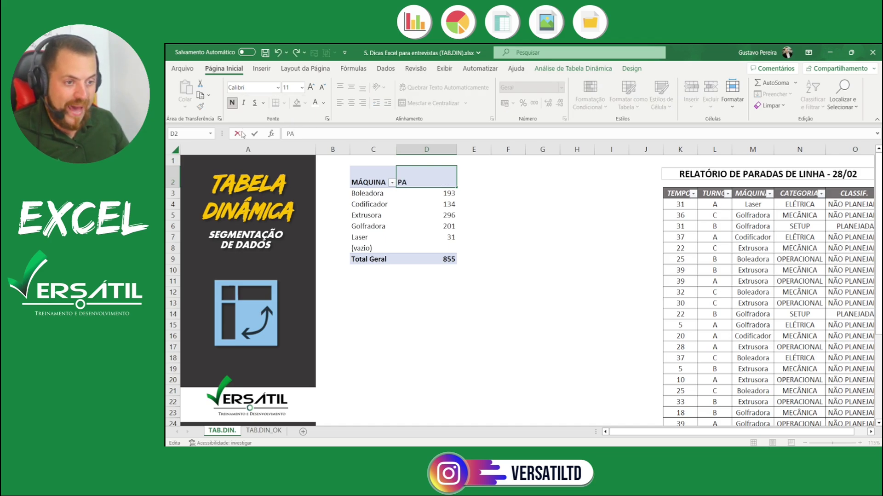
{"action": "key", "text": "BackSpace"}
{"action": "key", "text": "BackSpace"}
{"action": "type", "text": "pa"}
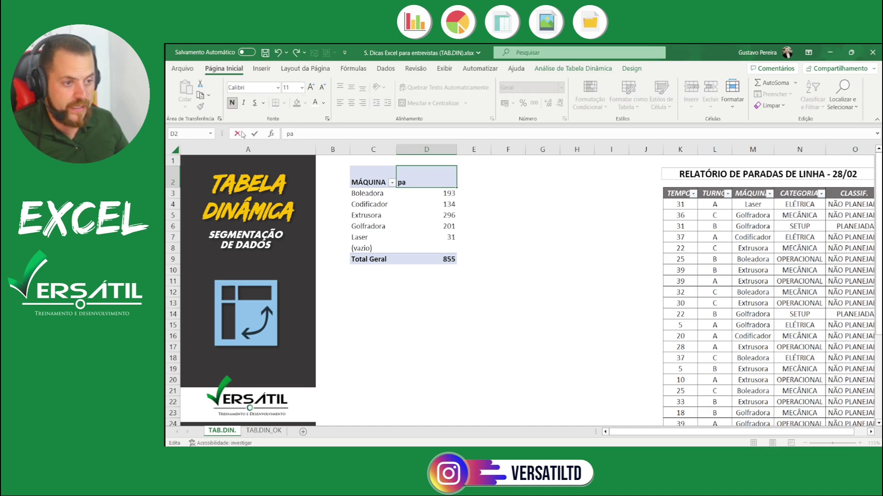
{"action": "key", "text": "BackSpace"}
{"action": "key", "text": "BackSpace"}
{"action": "type", "text": "tem"}
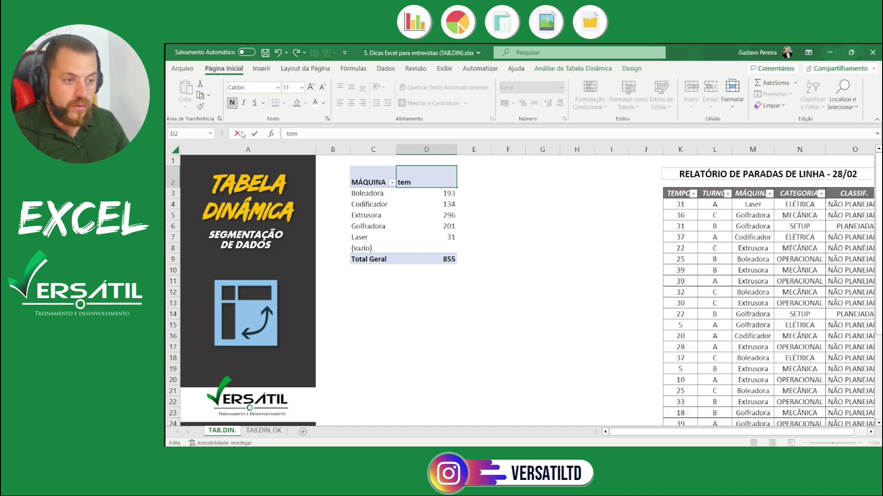
{"action": "key", "text": "BackSpace"}
{"action": "key", "text": "BackSpace"}
{"action": "key", "text": "BackSpace"}
{"action": "type", "text": "PARA"}
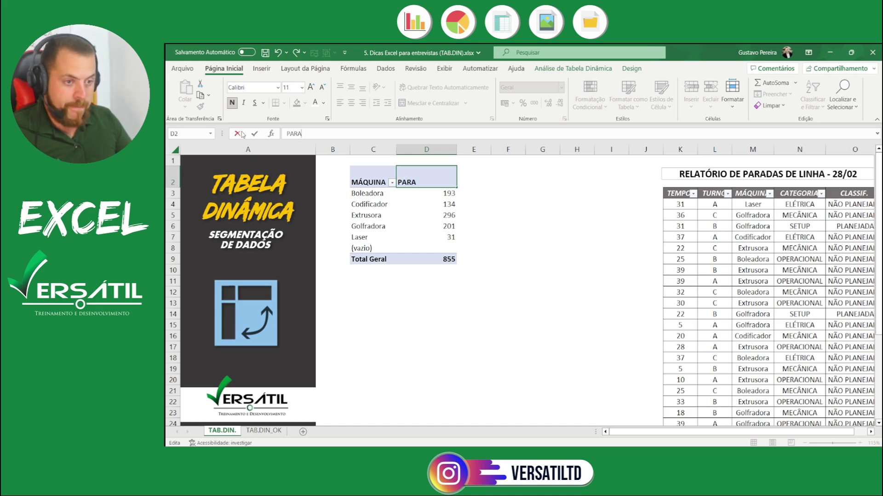
{"action": "type", "text": "DAS (MIN)"}
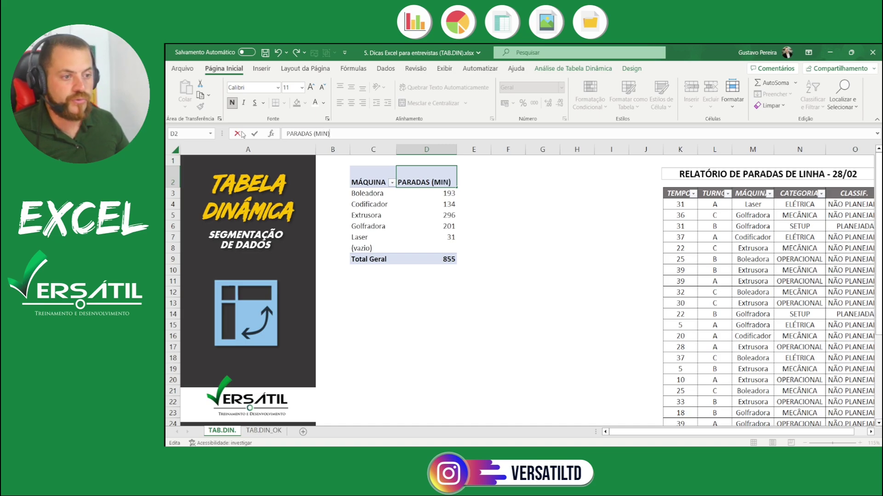
{"action": "key", "text": "Return"}
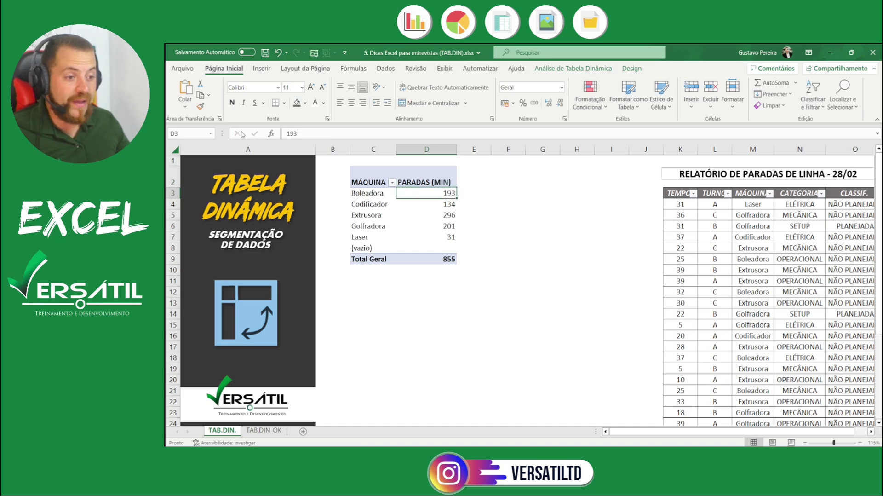
- Rename the pivot table's grand total label in C9 to TOTAL
{"action": "left_click", "coordinate": [433, 182]}
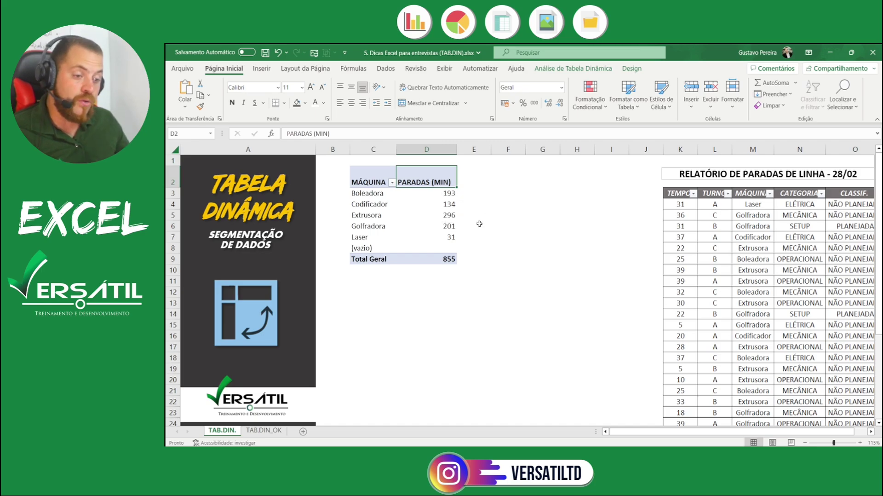
{"action": "left_click", "coordinate": [362, 260]}
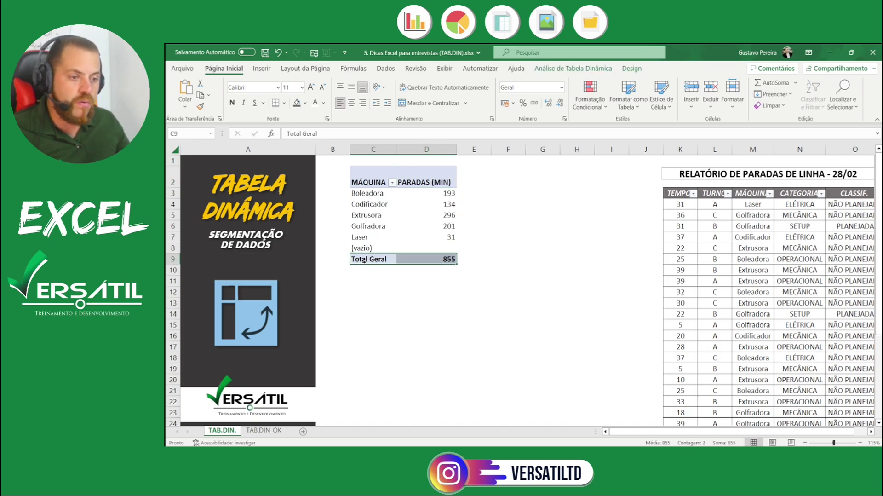
{"action": "left_click", "coordinate": [363, 260]}
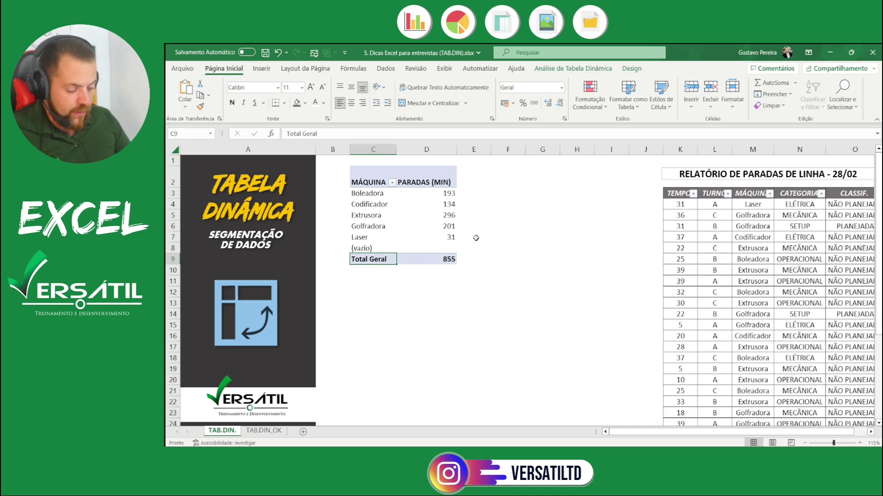
{"action": "type", "text": "TOTAL"}
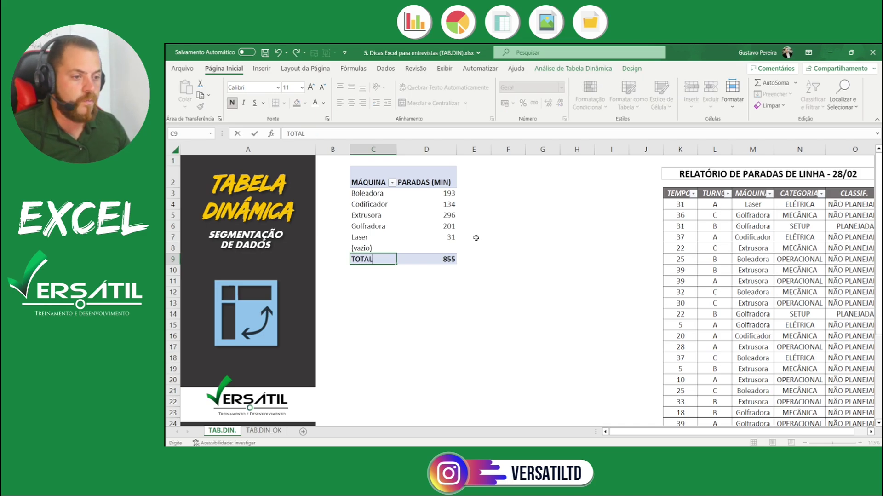
{"action": "key", "text": "Return"}
{"action": "left_click", "coordinate": [476, 238]}
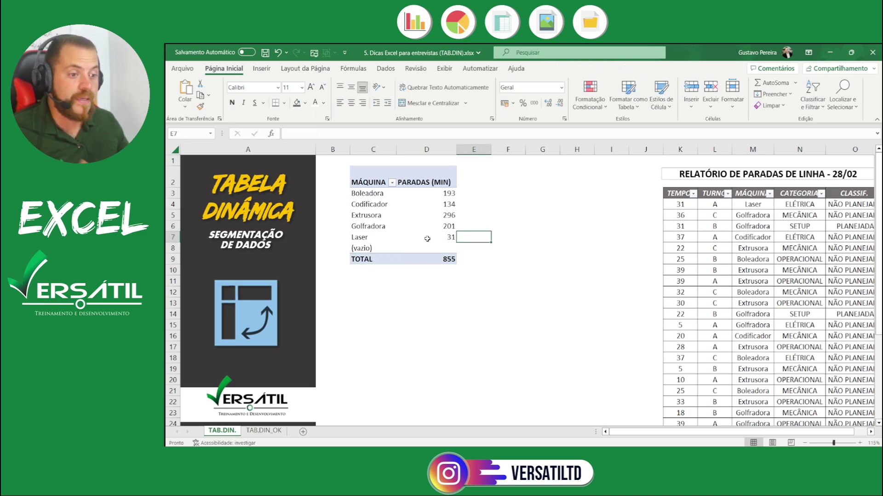
- Centre the whole pivot table, C2:D9, both vertically and horizontally within its cells
{"action": "mouse_move", "coordinate": [427, 238]}
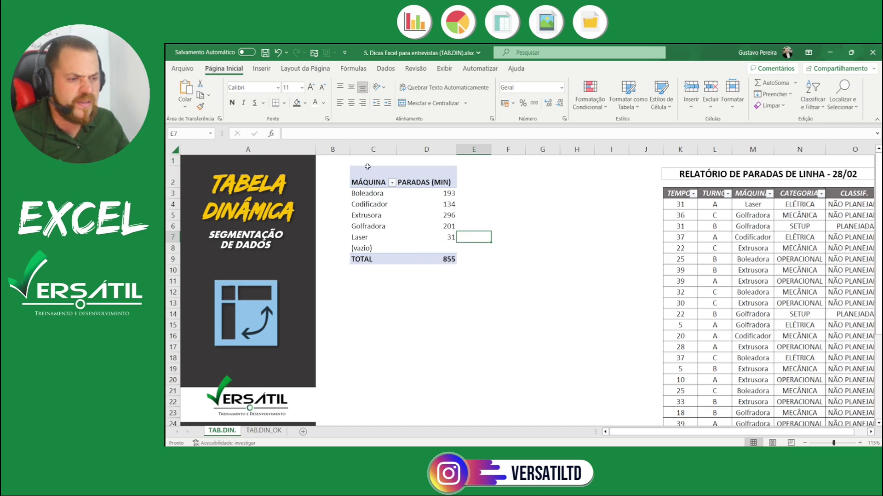
{"action": "left_click_drag", "start_coordinate": [366, 169], "coordinate": [426, 257]}
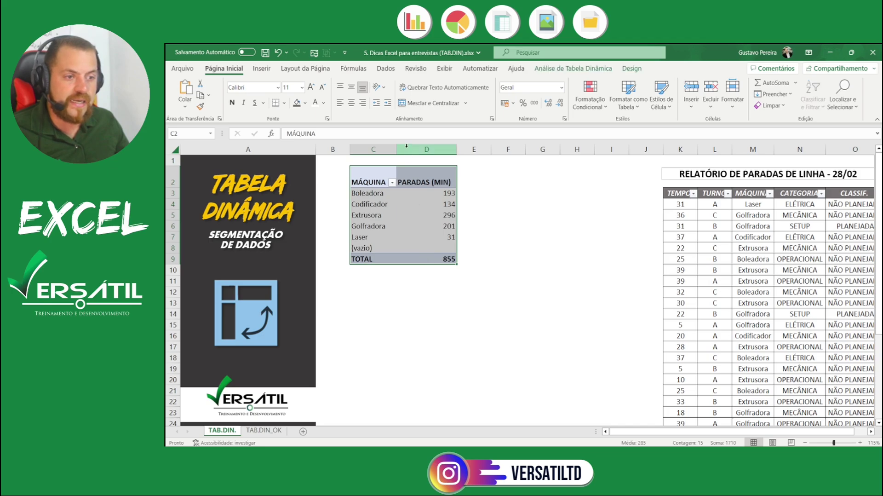
{"action": "left_click", "coordinate": [401, 215]}
{"action": "left_click_drag", "start_coordinate": [368, 176], "coordinate": [427, 258]}
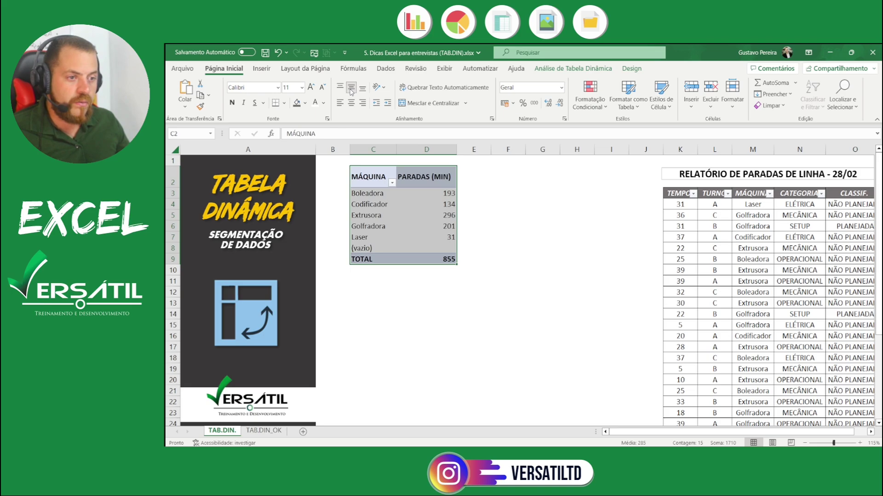
{"action": "left_click", "coordinate": [350, 102]}
{"action": "left_click", "coordinate": [492, 227]}
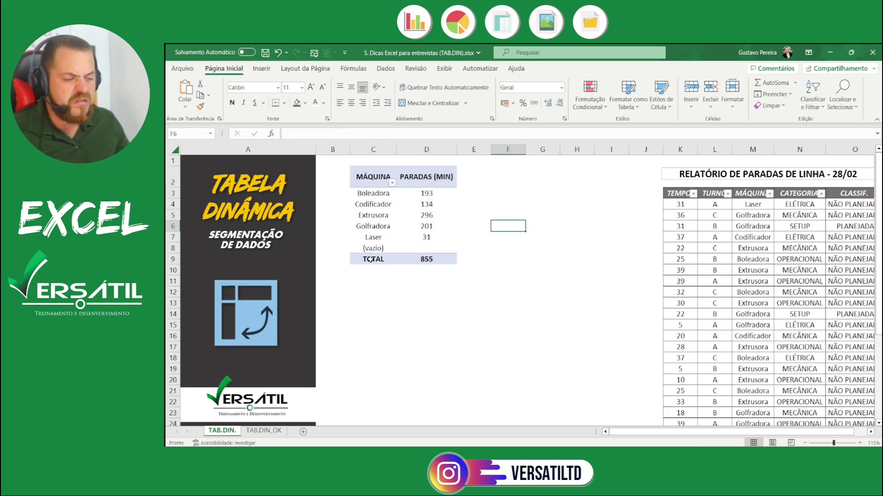
- Enlarge the font of the pivot table's TOTAL row to size 16
{"action": "left_click_drag", "start_coordinate": [370, 259], "coordinate": [414, 261]}
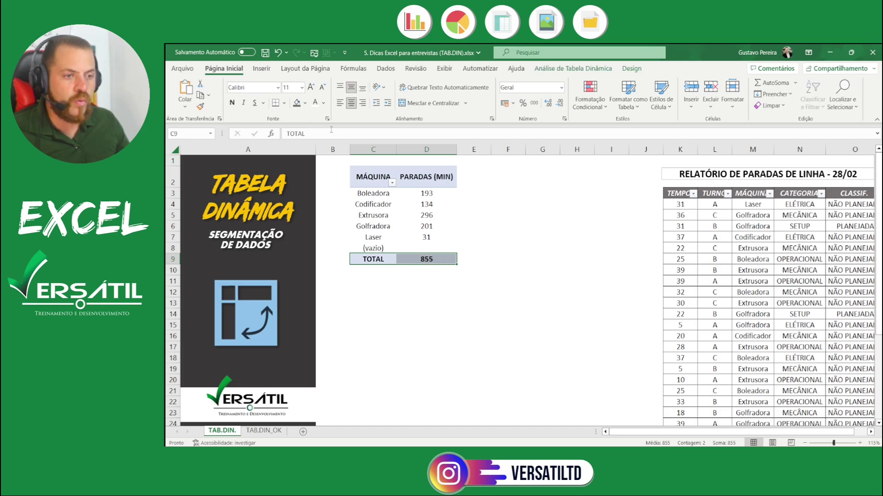
{"action": "left_click", "coordinate": [311, 88]}
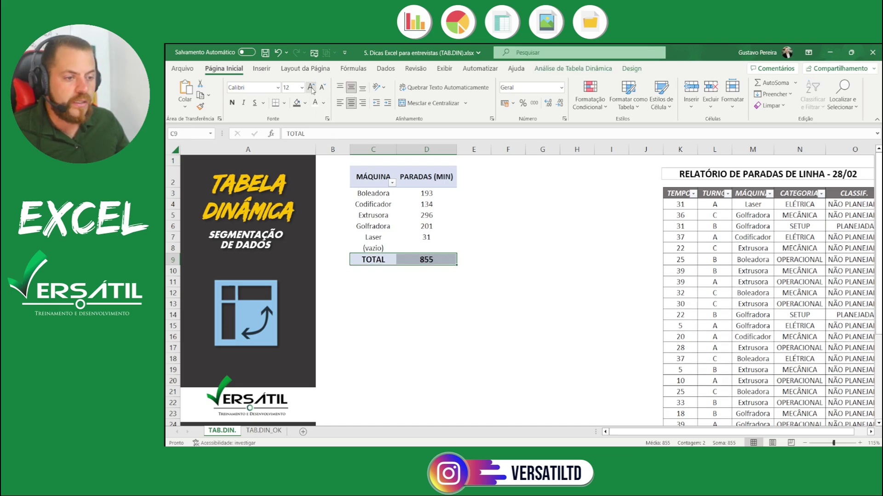
{"action": "left_click", "coordinate": [312, 87]}
{"action": "left_click", "coordinate": [312, 87]}
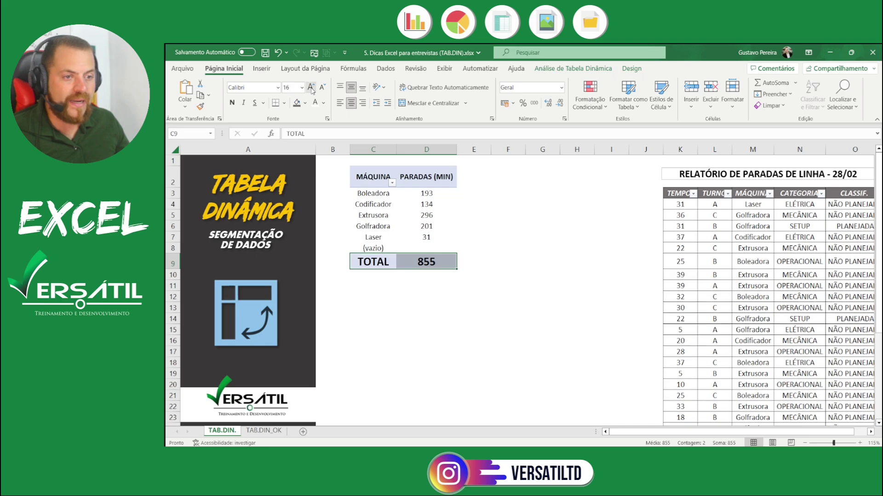
- Set the font size of the pivot table's header and machine rows, C2:D8, to 12
{"action": "left_click_drag", "start_coordinate": [371, 180], "coordinate": [434, 248]}
{"action": "left_click", "coordinate": [311, 88]}
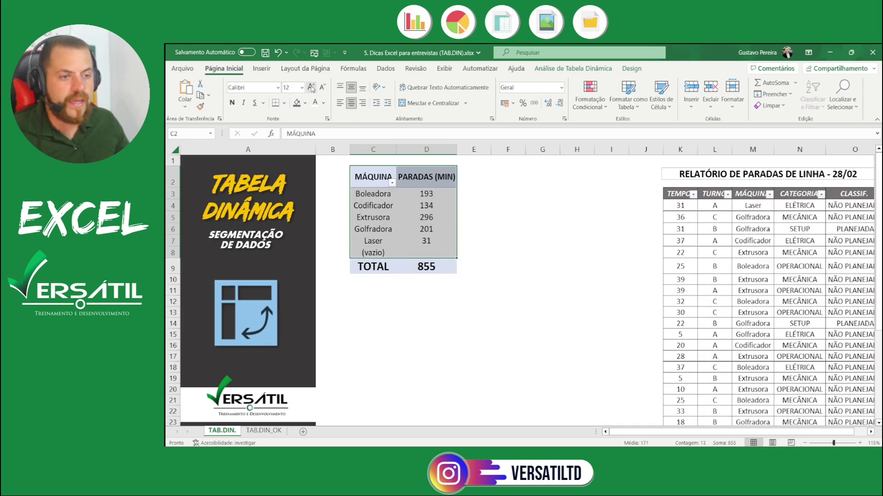
{"action": "left_click", "coordinate": [311, 87]}
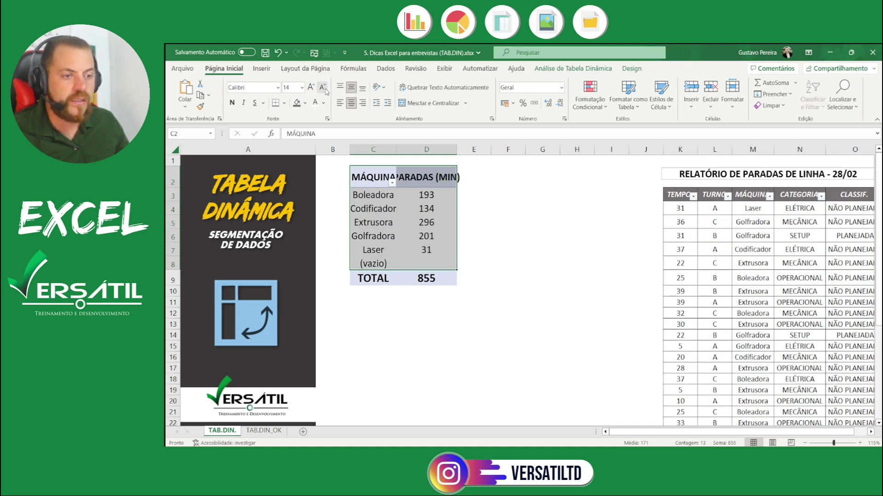
{"action": "left_click", "coordinate": [323, 87]}
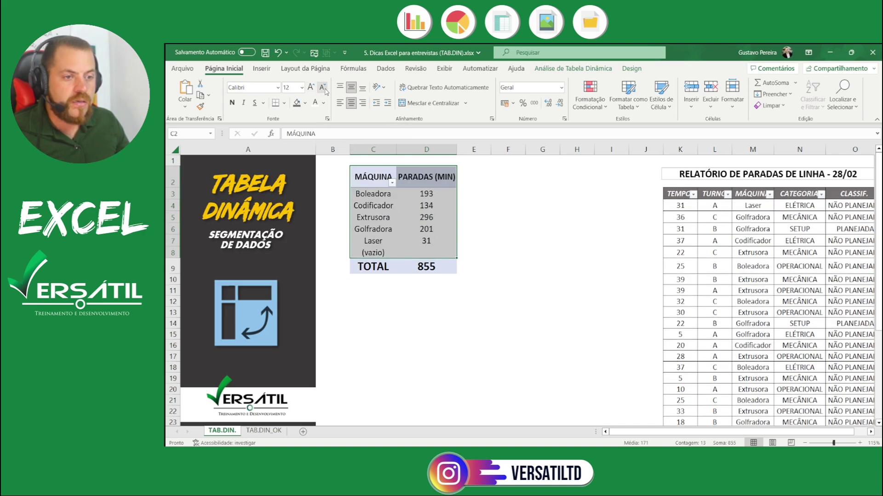
{"action": "left_click", "coordinate": [503, 220]}
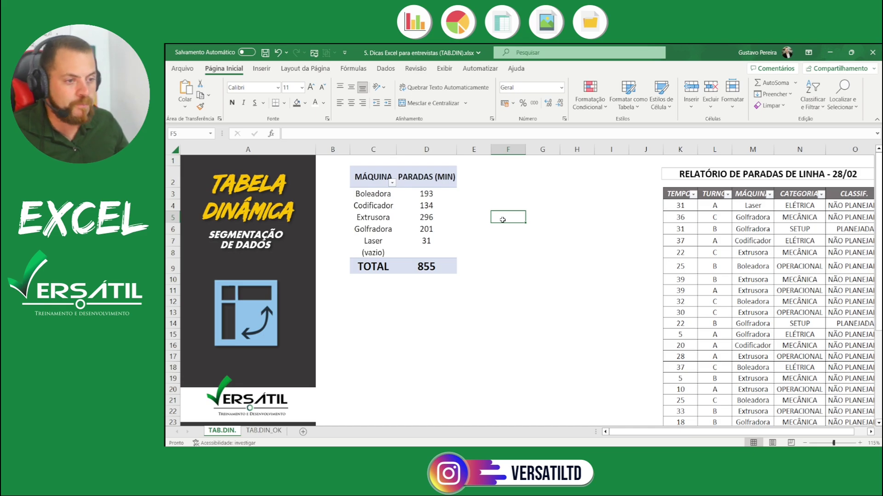
- Show the field list for the formatted pivot table again
{"action": "left_click", "coordinate": [416, 201]}
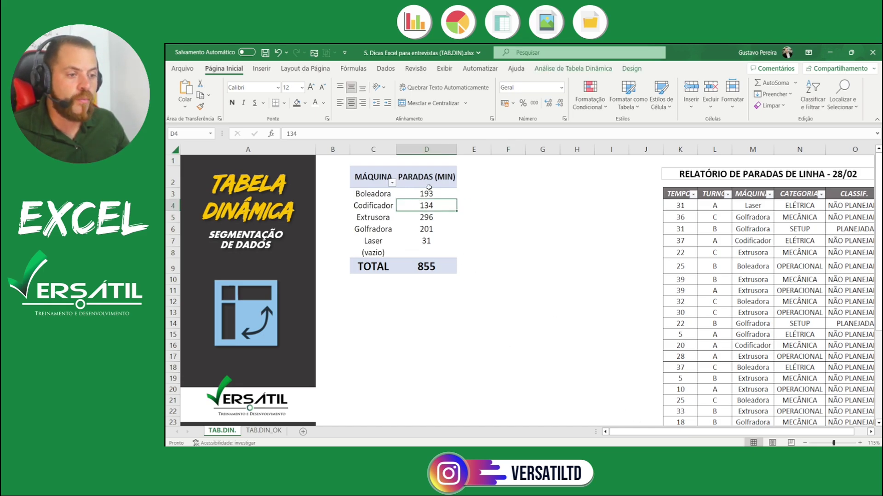
{"action": "mouse_move", "coordinate": [435, 214]}
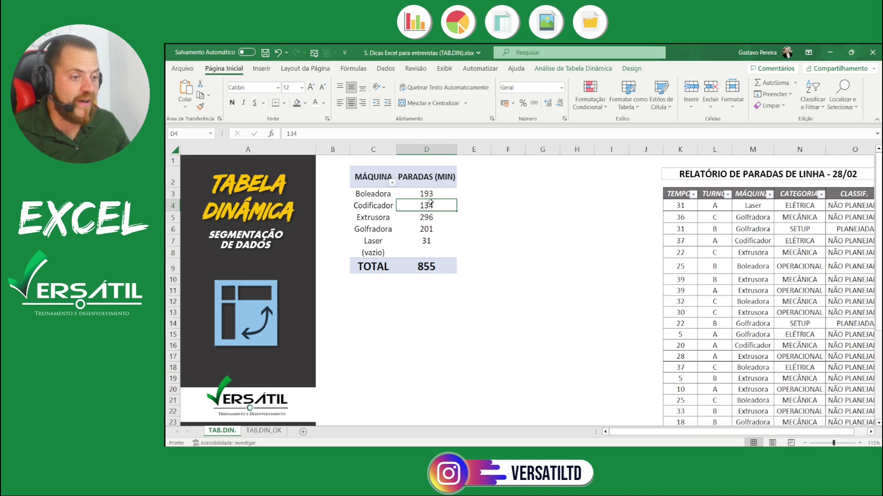
{"action": "right_click", "coordinate": [426, 204]}
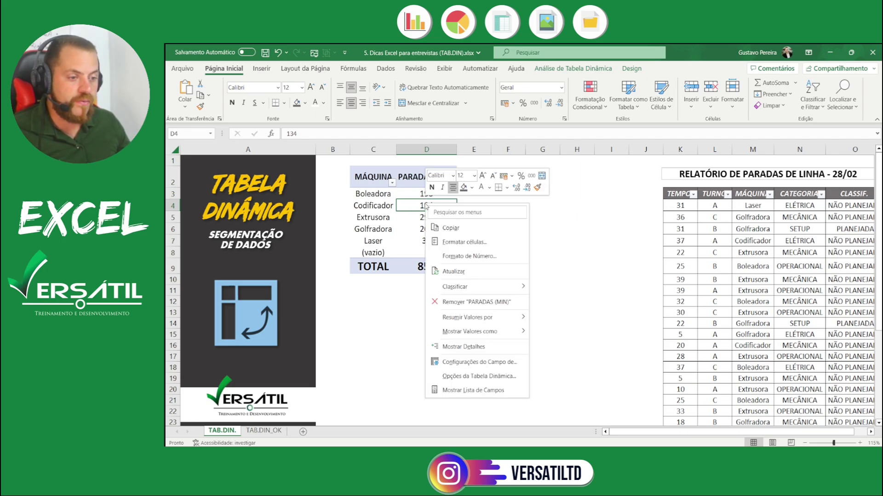
{"action": "left_click", "coordinate": [474, 392]}
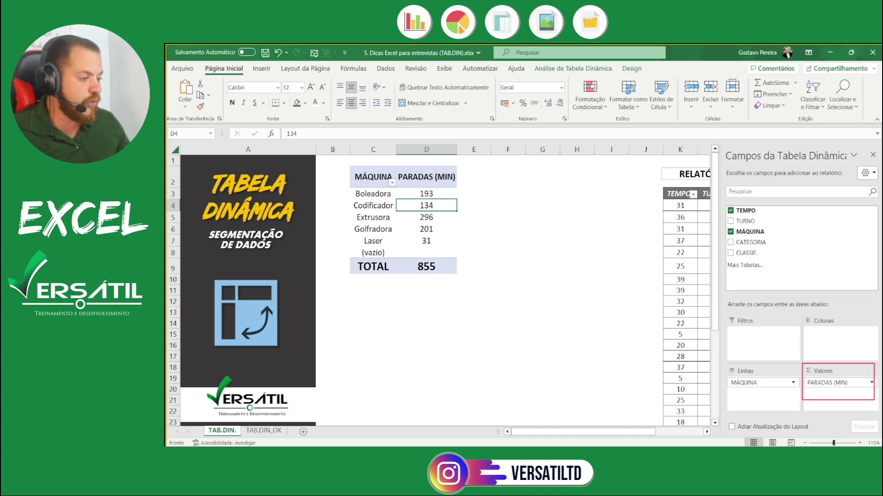
- Change the PARADAS (MIN) value field to summarise TEMPO by Média and select its header in D2
{"action": "left_click", "coordinate": [871, 382]}
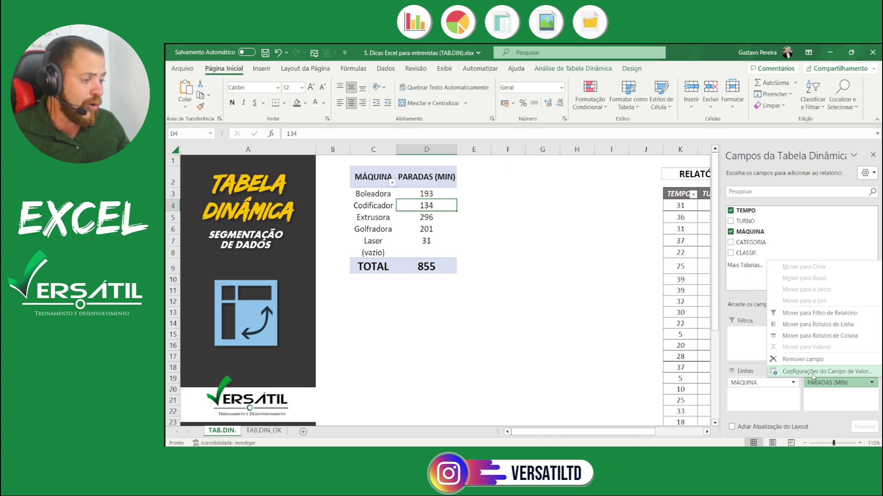
{"action": "left_click", "coordinate": [812, 372]}
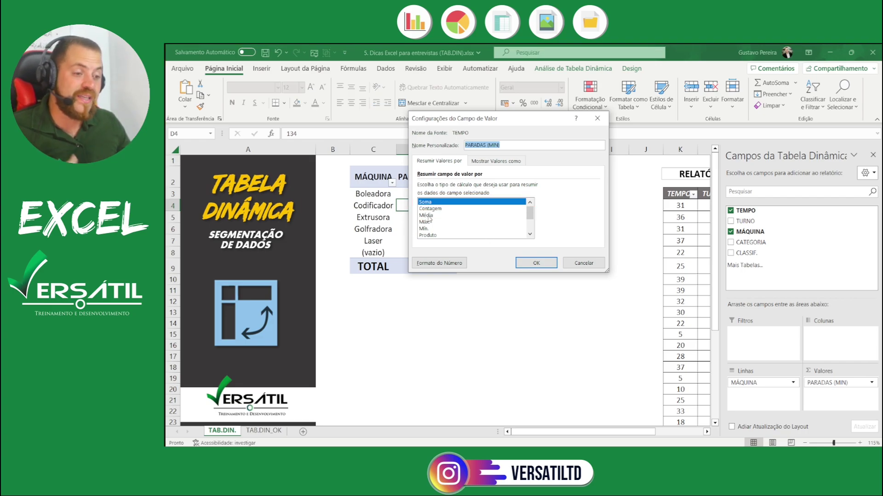
{"action": "left_click", "coordinate": [427, 216]}
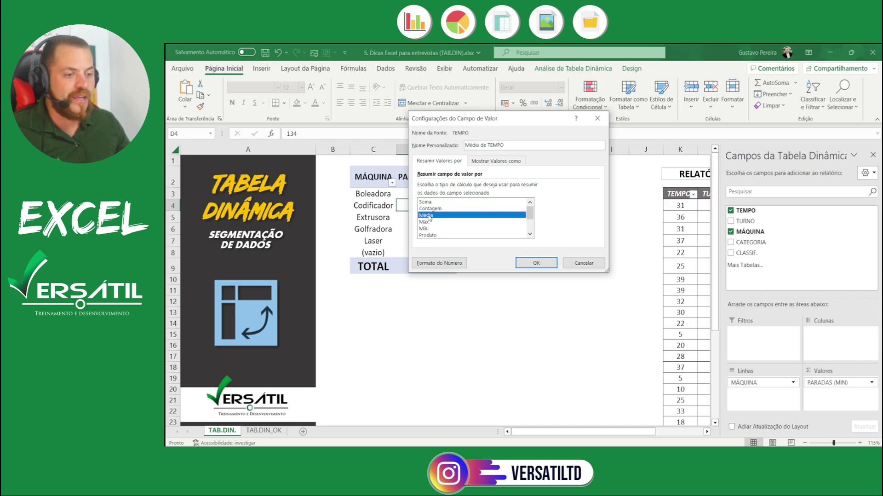
{"action": "left_click", "coordinate": [541, 268]}
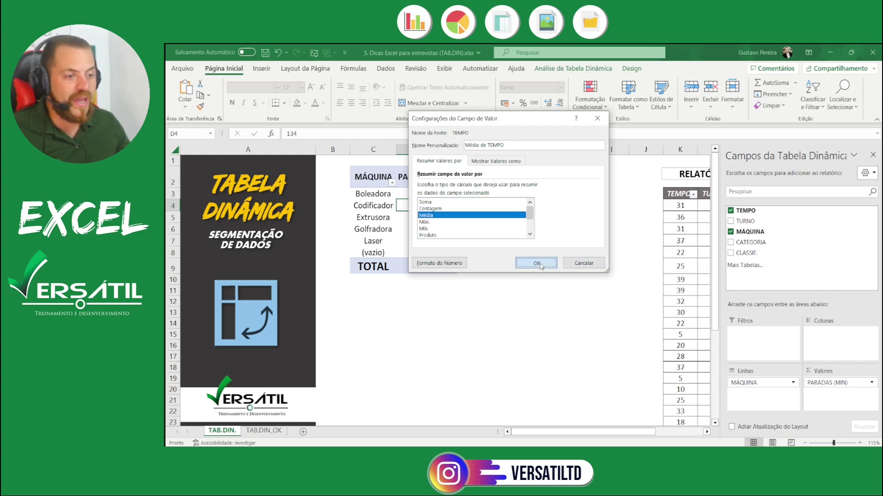
{"action": "left_click", "coordinate": [437, 172]}
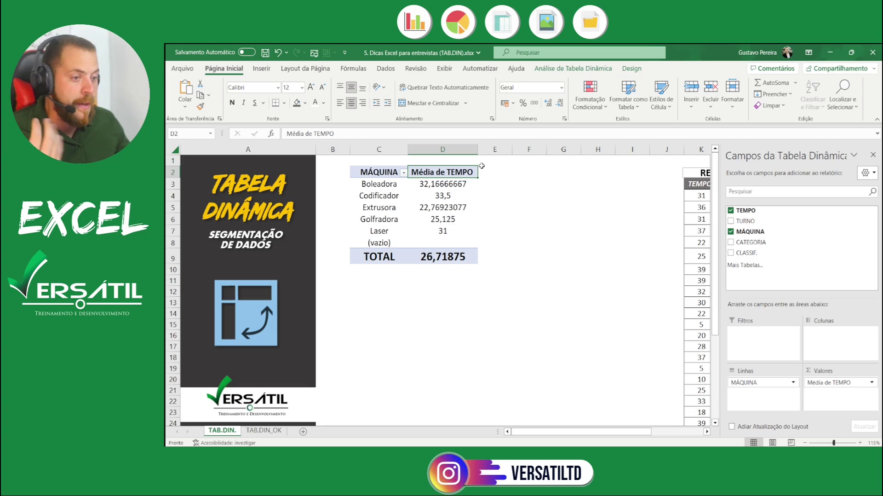
- Change the pivot table's TEMPO value field to summarise by Soma instead of Média
{"action": "right_click", "coordinate": [454, 184]}
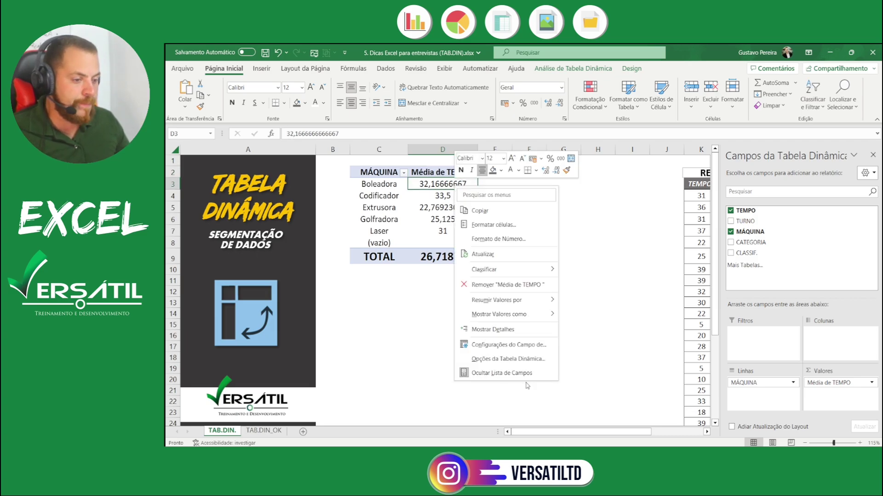
{"action": "left_click", "coordinate": [871, 382]}
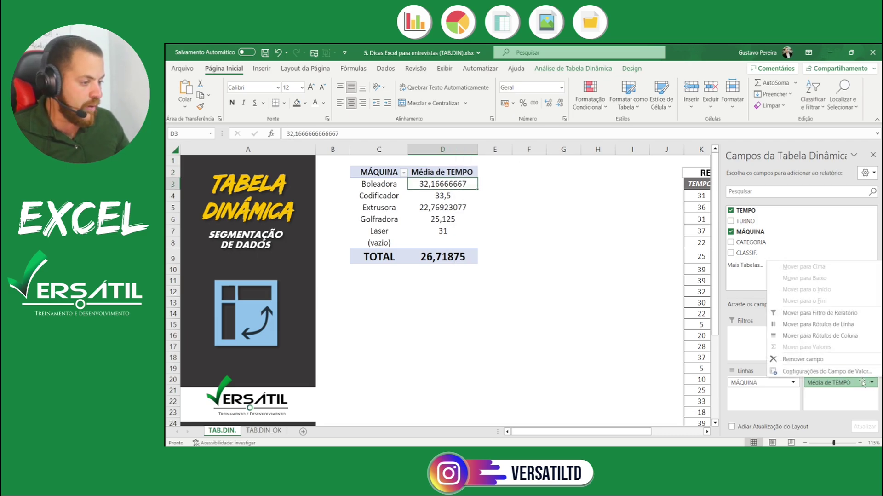
{"action": "left_click", "coordinate": [814, 370]}
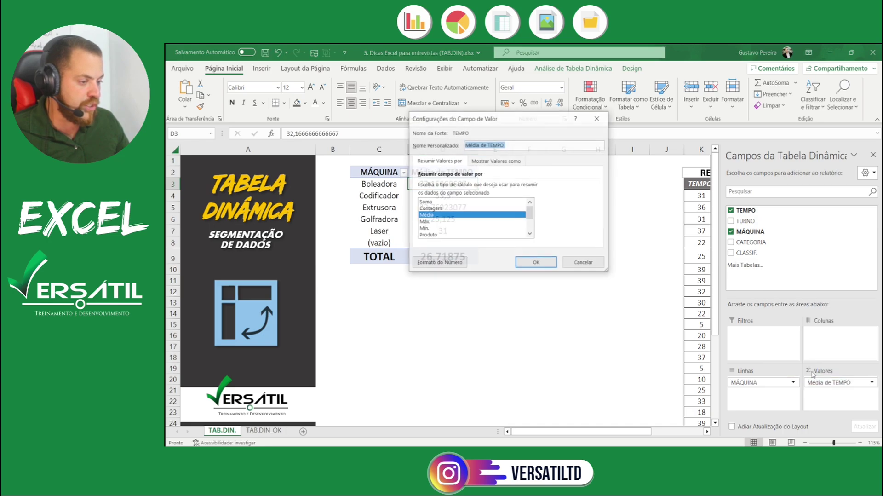
{"action": "left_click", "coordinate": [430, 201]}
{"action": "left_click", "coordinate": [536, 262]}
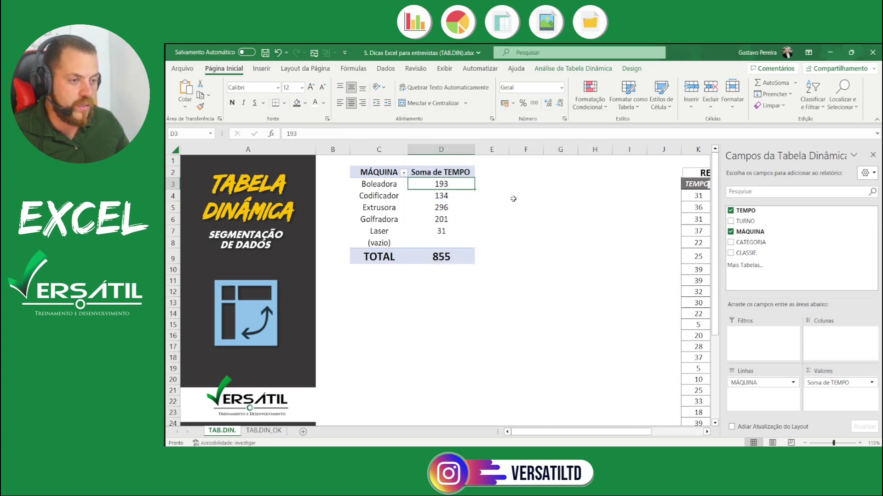
- Rename the pivot table's value header in D2 as PARADAS (MIN)
{"action": "left_click", "coordinate": [459, 172]}
{"action": "left_click", "coordinate": [338, 133]}
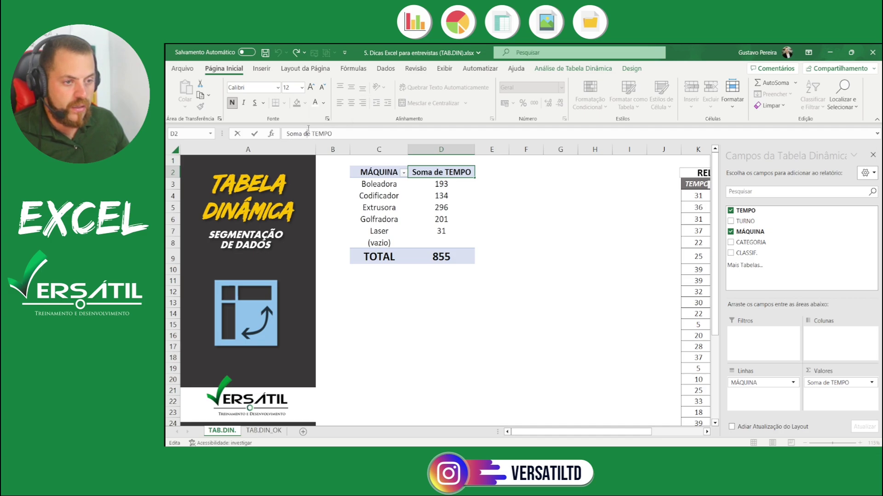
{"action": "left_click_drag", "start_coordinate": [313, 133], "coordinate": [286, 133]}
{"action": "key", "text": "BackSpace"}
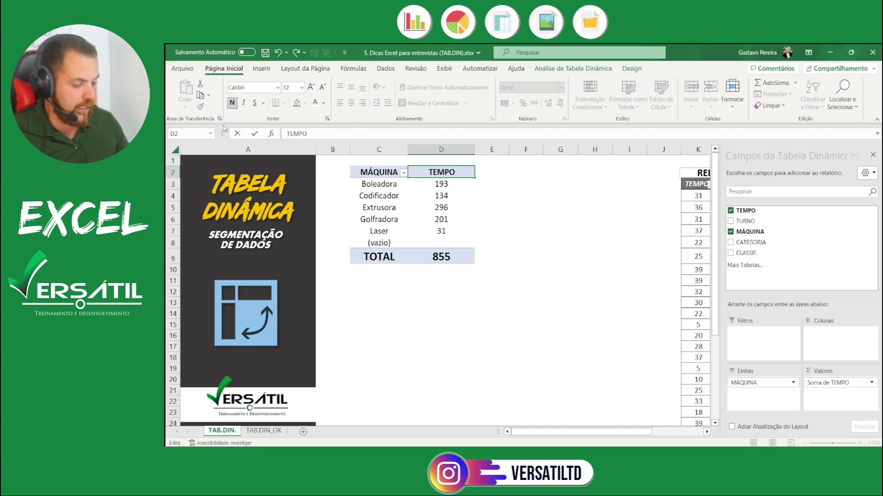
{"action": "double_click", "coordinate": [302, 137]}
{"action": "type", "text": "PARADS"}
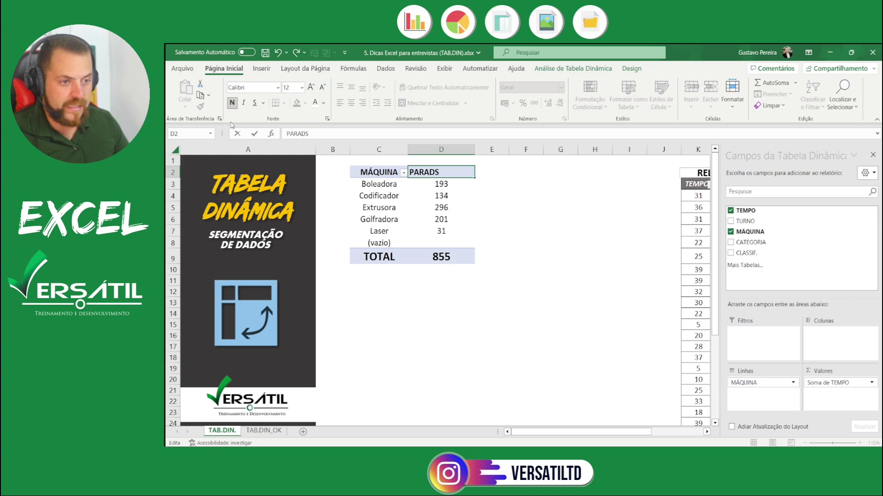
{"action": "key", "text": "BackSpace"}
{"action": "type", "text": "AS ("}
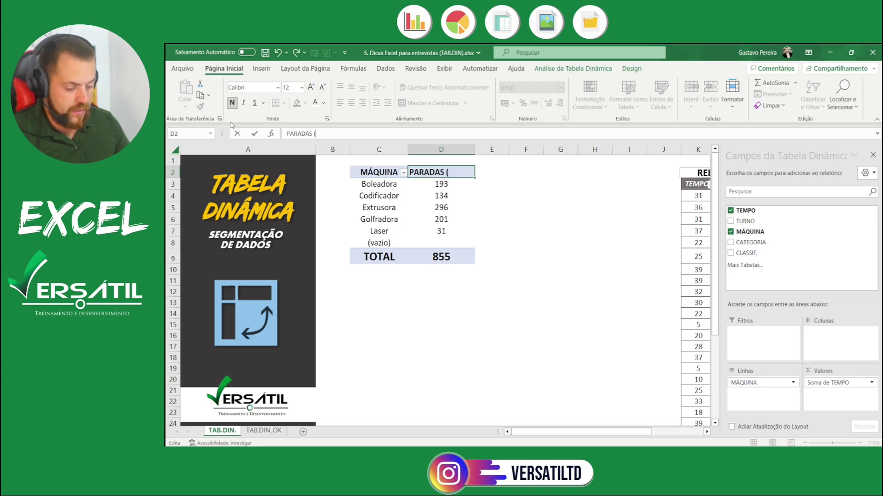
{"action": "type", "text": "MIN)"}
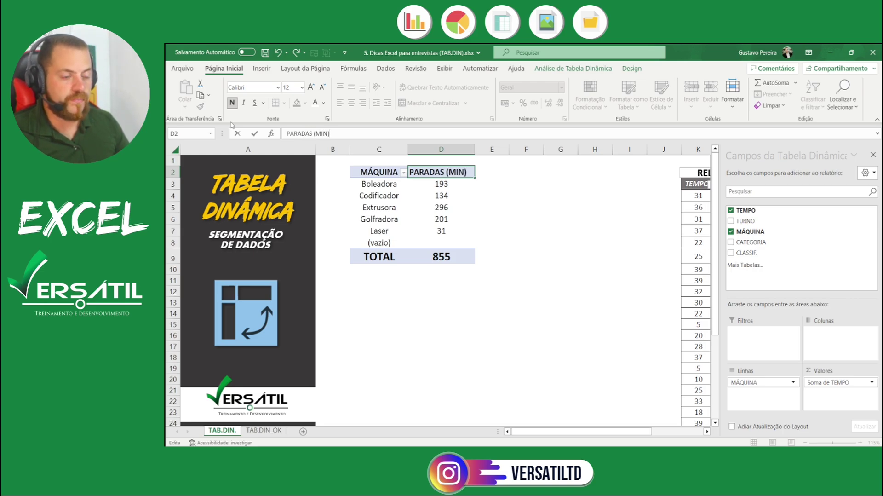
{"action": "key", "text": "Return"}
{"action": "left_click", "coordinate": [587, 195]}
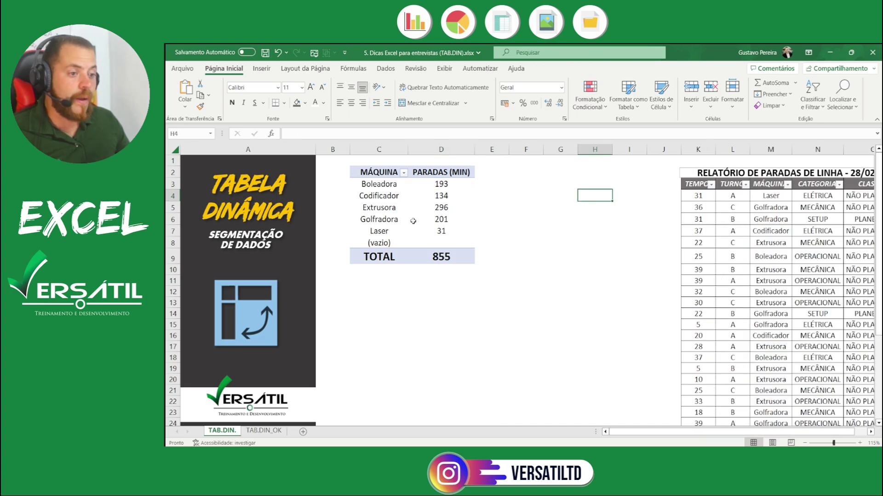
- Select the Extrusora value in the pivot table and show its field list again
{"action": "left_click", "coordinate": [434, 219]}
{"action": "left_click", "coordinate": [873, 155]}
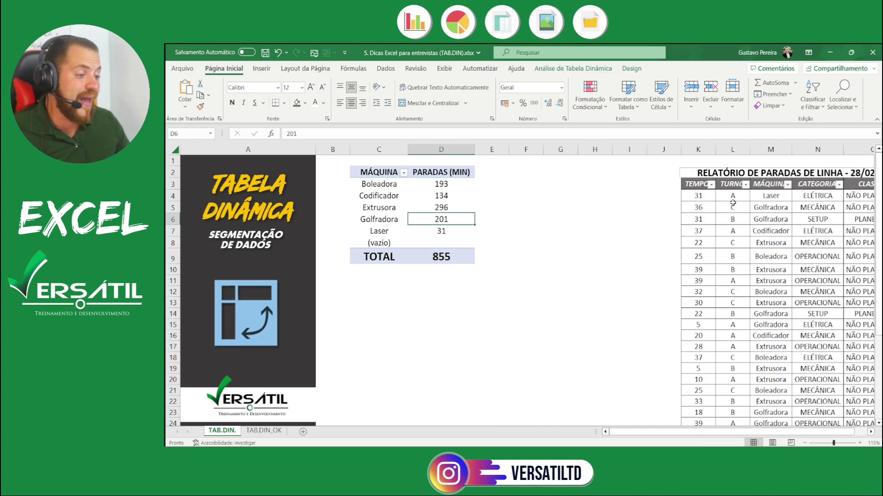
{"action": "mouse_move", "coordinate": [442, 209]}
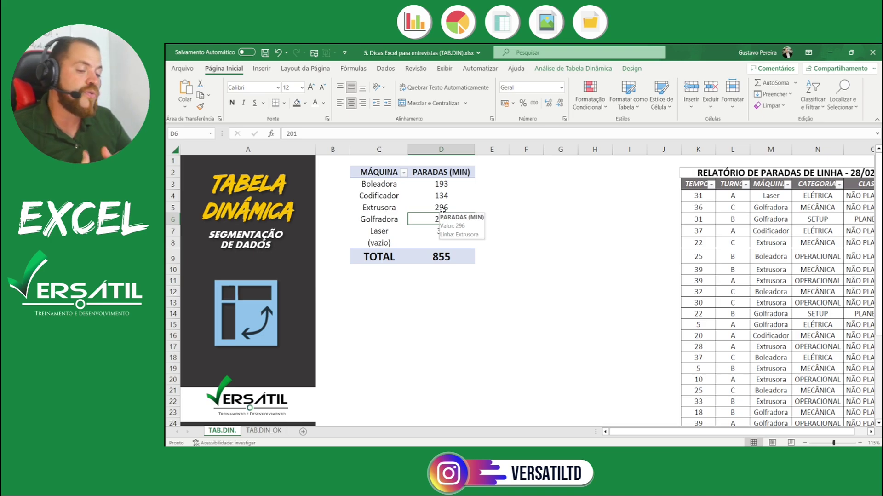
{"action": "left_click", "coordinate": [442, 209]}
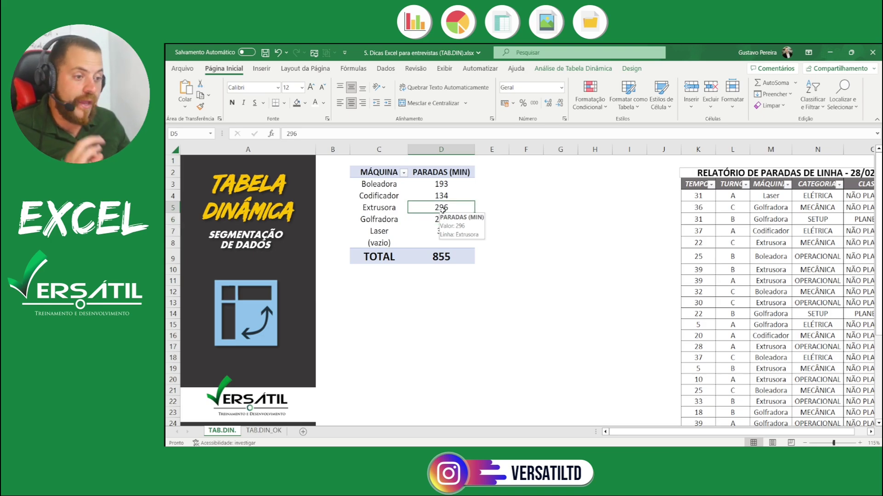
{"action": "right_click", "coordinate": [437, 205]}
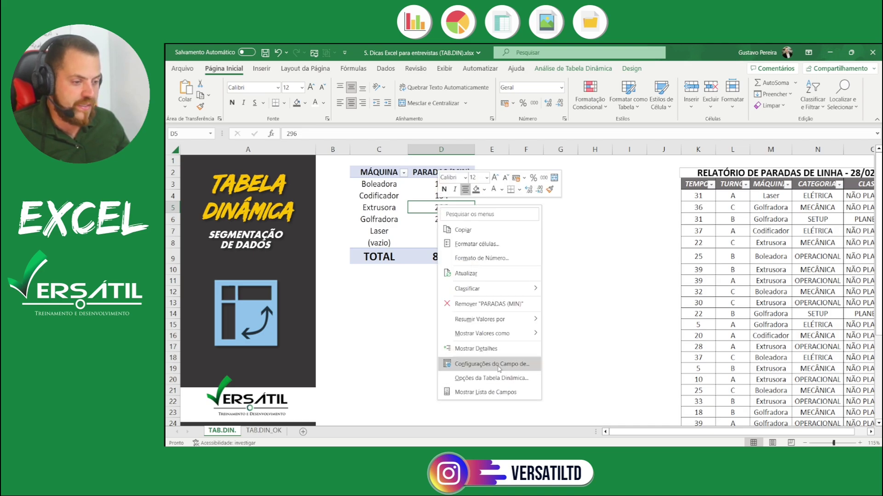
{"action": "left_click", "coordinate": [500, 393]}
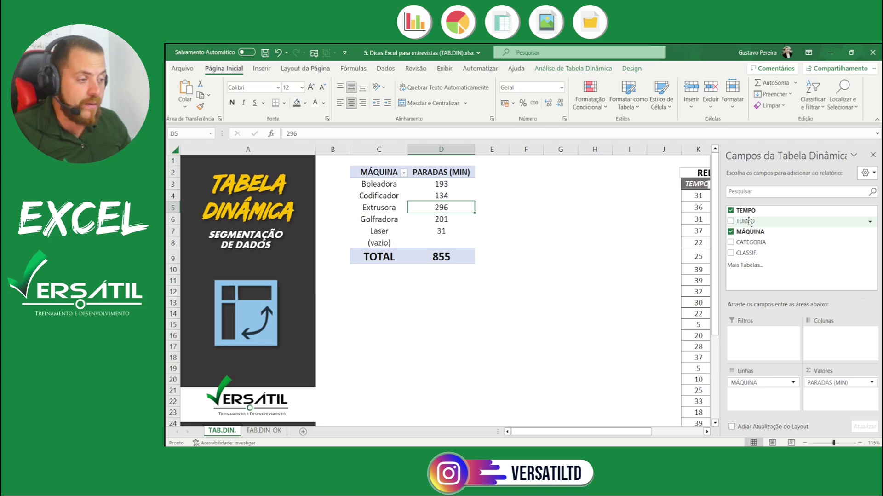
- Add the TURNO field below MÁQUINA in the pivot table's rows and examine Boleadora's stoppage time per shift
{"action": "left_click_drag", "start_coordinate": [748, 222], "coordinate": [769, 399]}
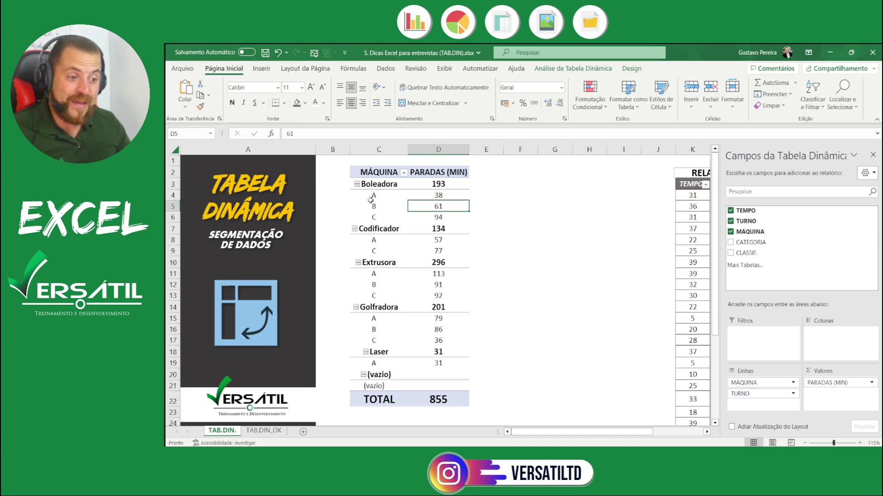
{"action": "left_click_drag", "start_coordinate": [372, 197], "coordinate": [441, 218]}
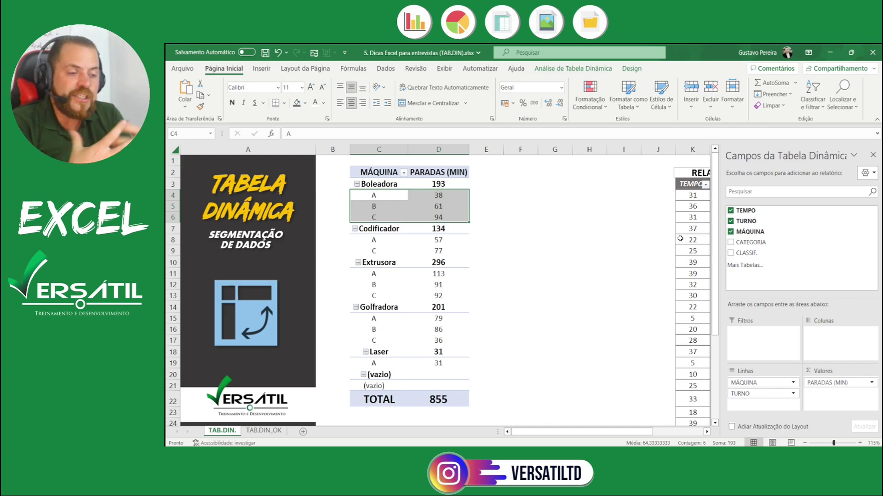
{"action": "left_click_drag", "start_coordinate": [378, 184], "coordinate": [441, 186]}
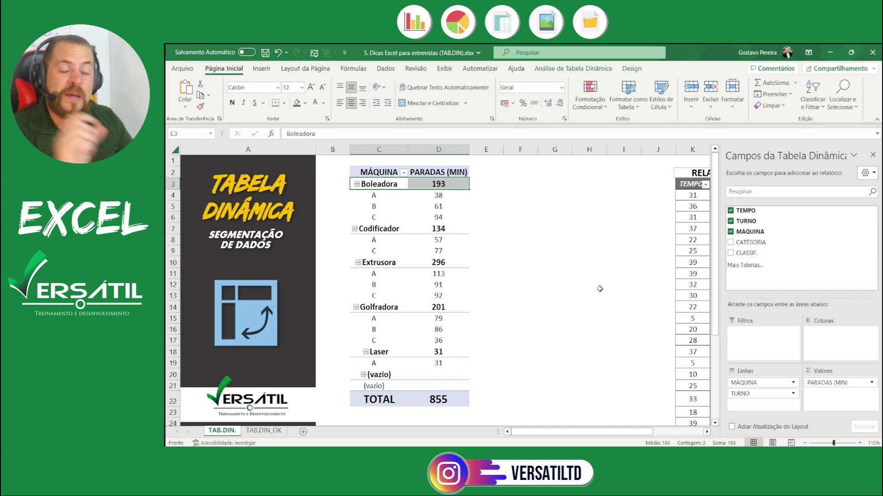
{"action": "left_click", "coordinate": [375, 195]}
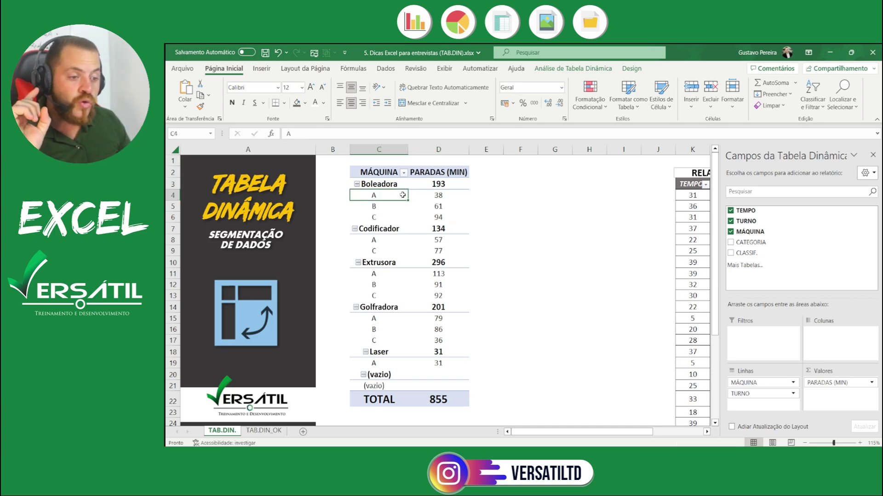
{"action": "left_click_drag", "start_coordinate": [403, 195], "coordinate": [436, 195]}
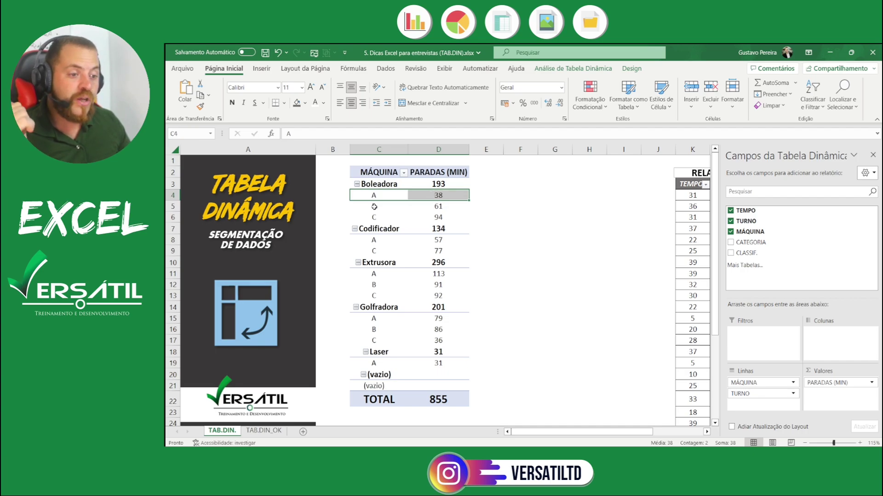
{"action": "left_click_drag", "start_coordinate": [374, 206], "coordinate": [437, 207]}
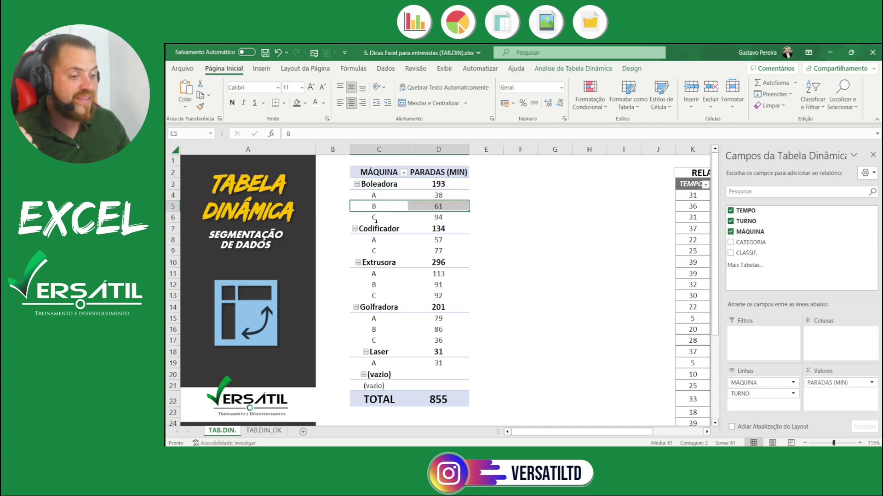
{"action": "left_click_drag", "start_coordinate": [376, 220], "coordinate": [443, 216]}
{"action": "left_click", "coordinate": [444, 199]}
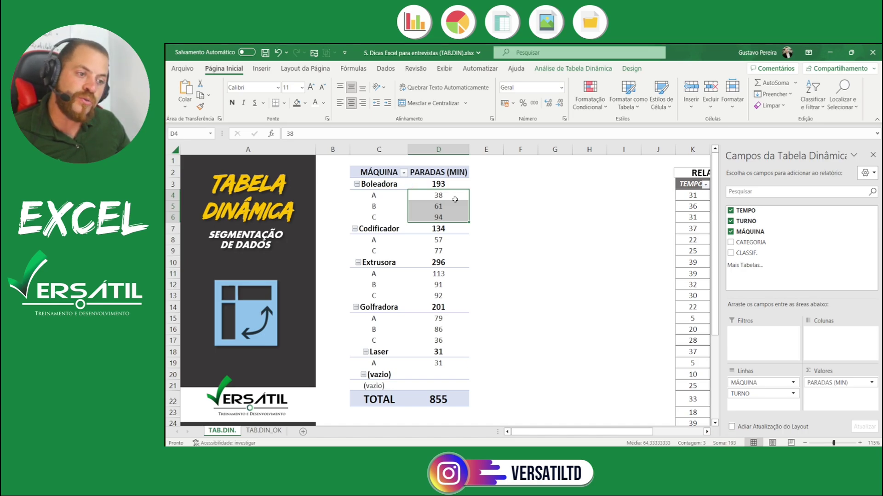
{"action": "left_click", "coordinate": [454, 182]}
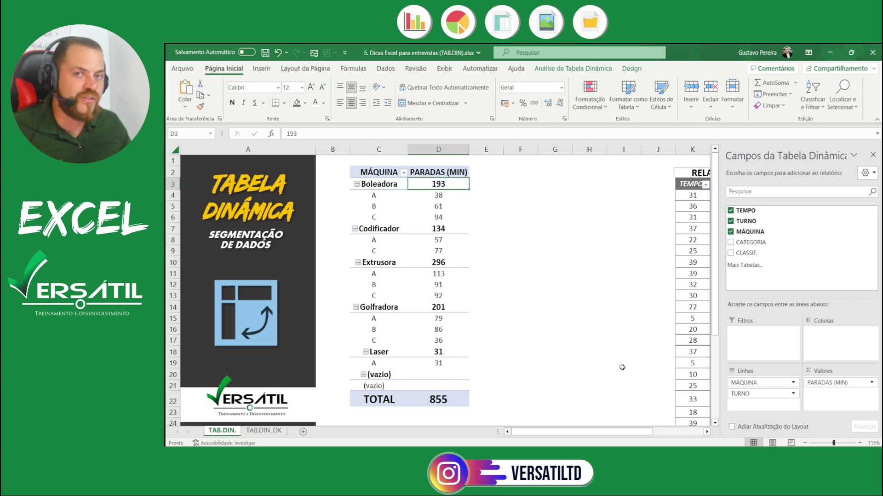
- Remove the TURNO field from the pivot table's rows
{"action": "left_click", "coordinate": [793, 393]}
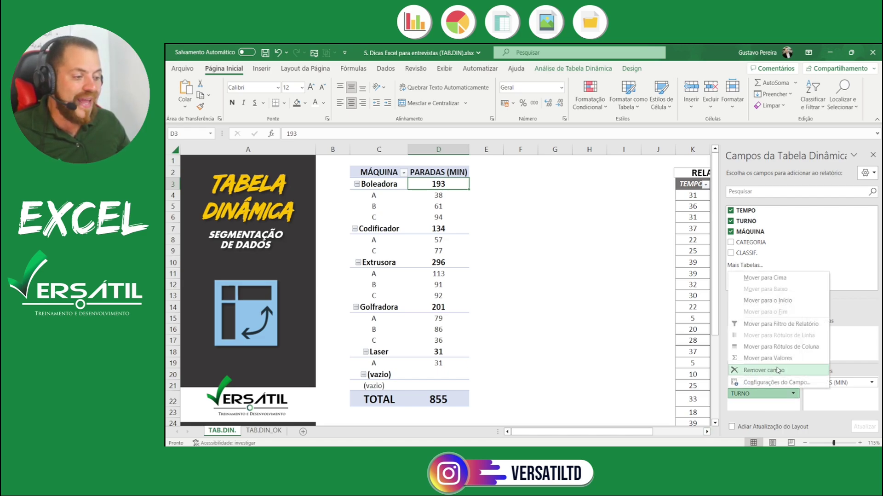
{"action": "left_click", "coordinate": [793, 394]}
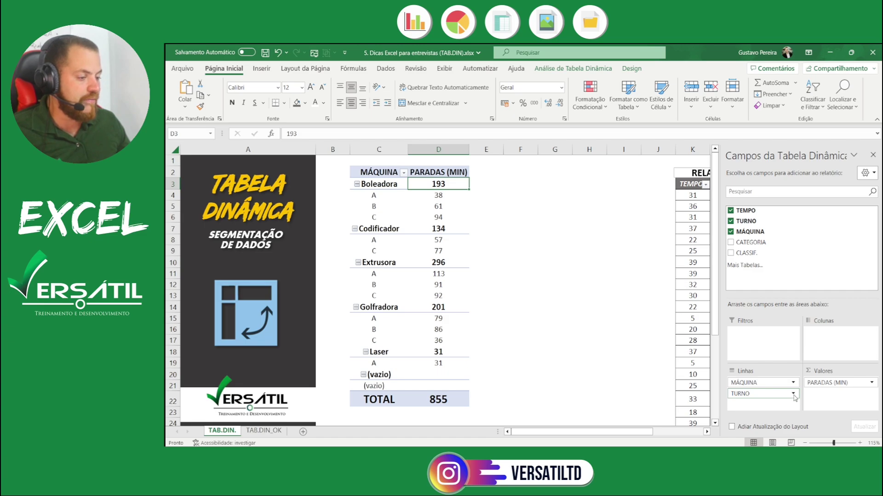
{"action": "left_click", "coordinate": [793, 394]}
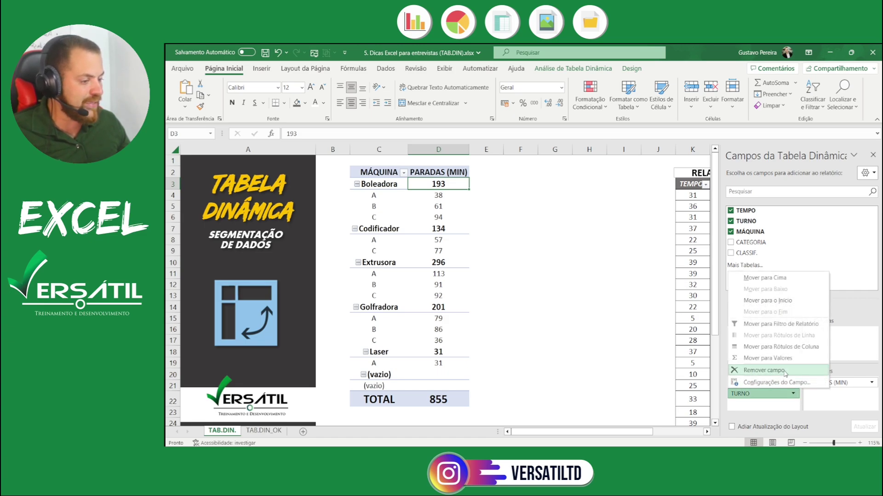
{"action": "left_click", "coordinate": [784, 371]}
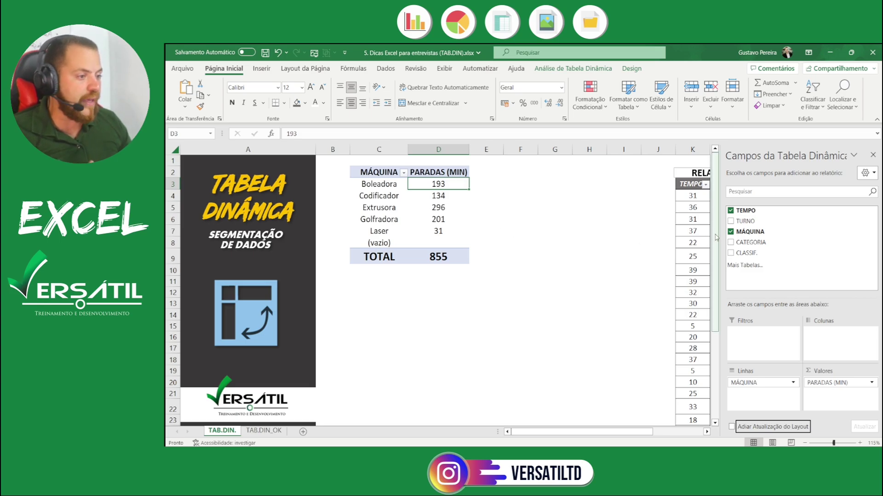
{"action": "right_click", "coordinate": [751, 222]}
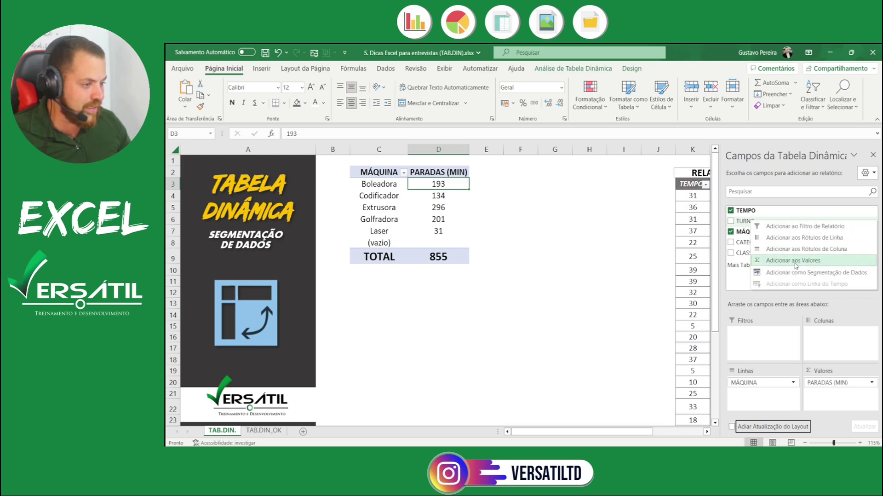
{"action": "key", "text": "ctrl+2"}
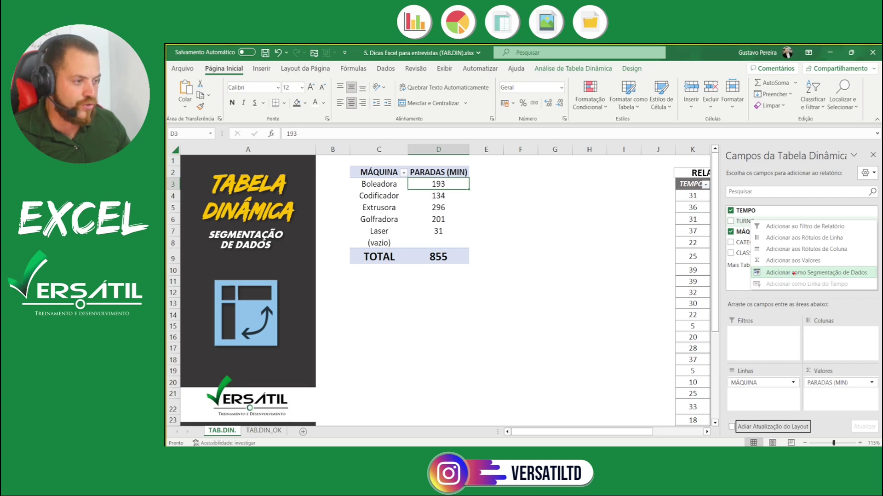
{"action": "left_click_drag", "start_coordinate": [746, 260], "coordinate": [880, 282]}
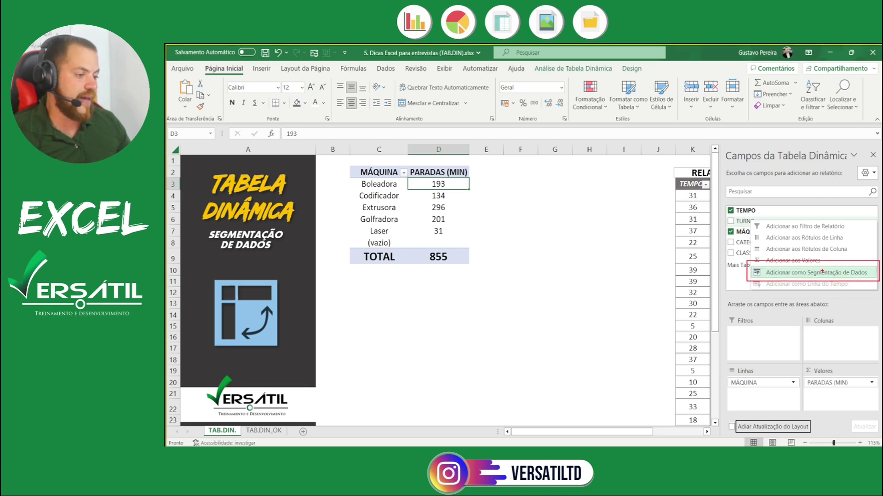
{"action": "key", "text": "Escape"}
- Add TURNO as a slicer and place it beside the pivot table over columns F to H, starting at row 2
{"action": "right_click", "coordinate": [745, 222]}
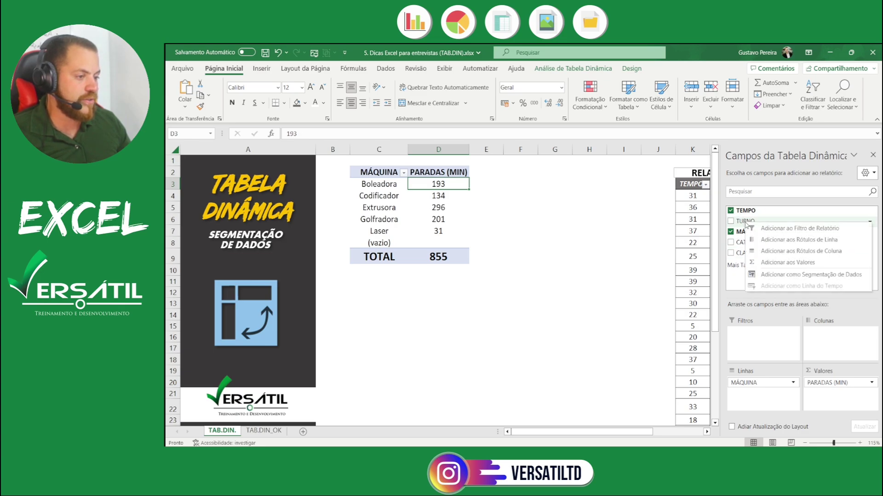
{"action": "left_click", "coordinate": [795, 275]}
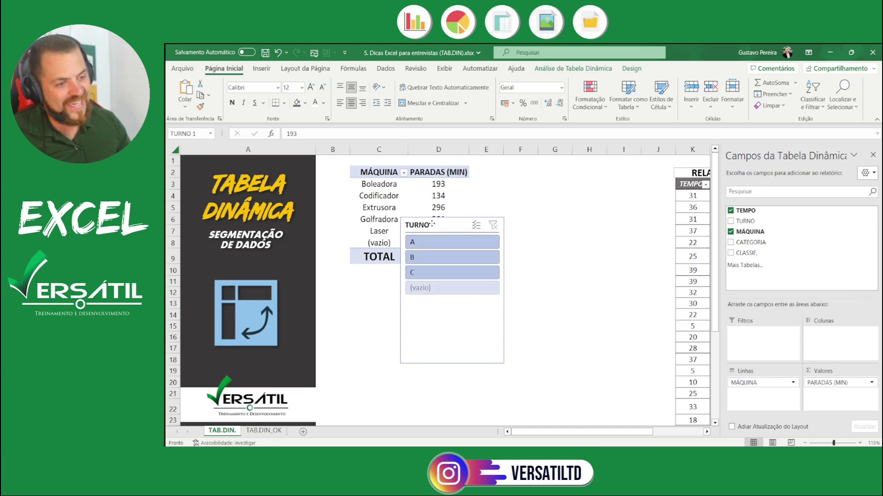
{"action": "left_click_drag", "start_coordinate": [434, 222], "coordinate": [529, 176]}
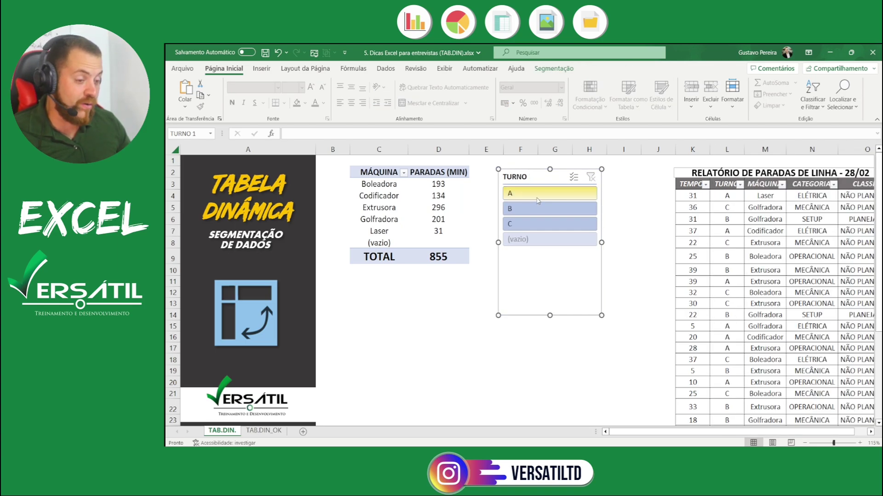
- Filter the pivot table by shift A and by shift B with the TURNO slicer, and clear the filter
{"action": "left_click", "coordinate": [537, 198]}
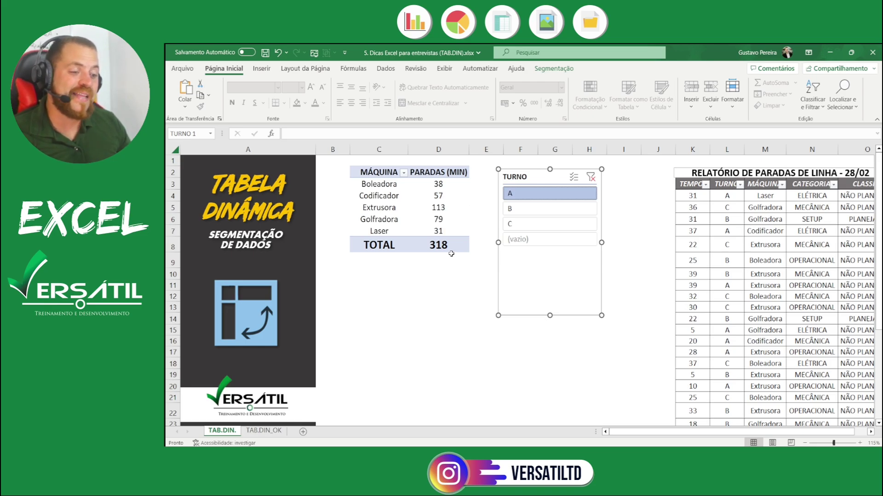
{"action": "left_click", "coordinate": [525, 214]}
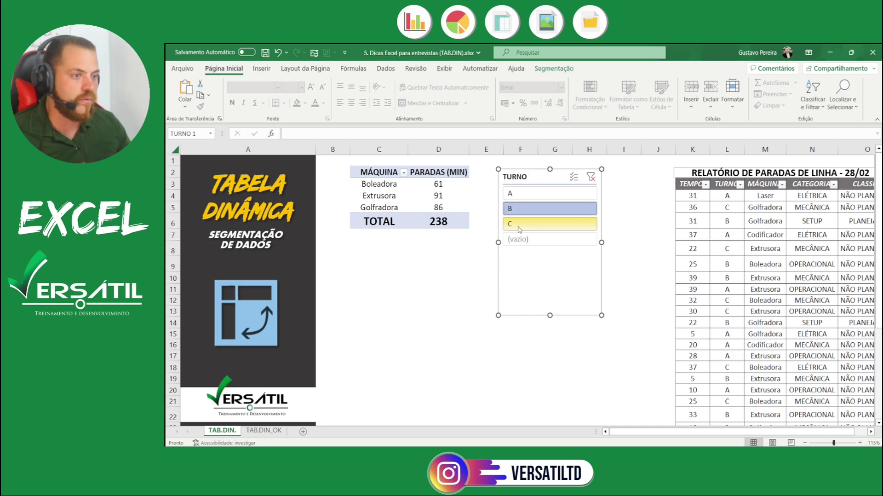
{"action": "left_click", "coordinate": [591, 177]}
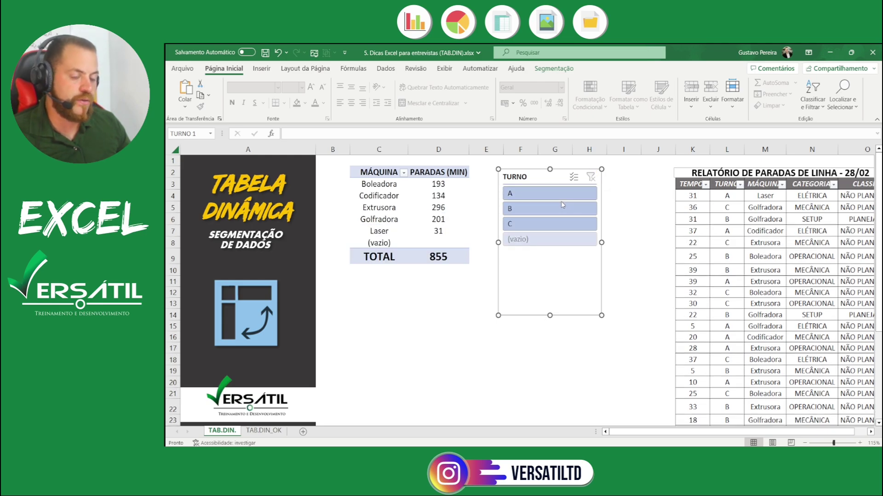
{"action": "left_click", "coordinate": [528, 197], "text": "ctrl"}
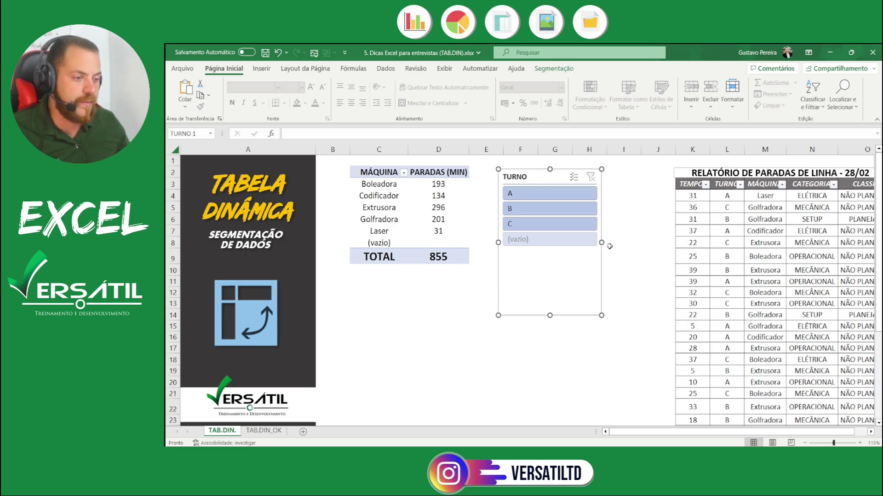
- Narrow the TURNO slicer to about 4.38 cm wide and move it closer to the pivot table, over columns E to G
{"action": "left_click_drag", "start_coordinate": [601, 242], "coordinate": [534, 241]}
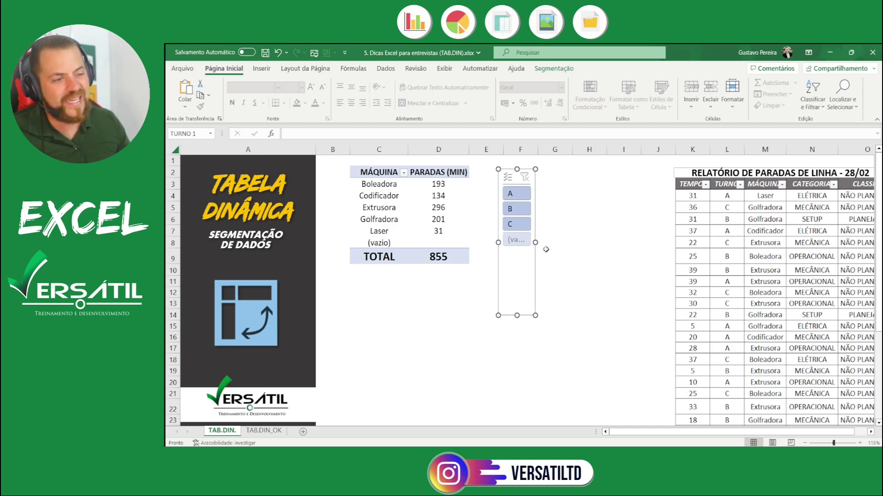
{"action": "left_click_drag", "start_coordinate": [535, 242], "coordinate": [587, 241]}
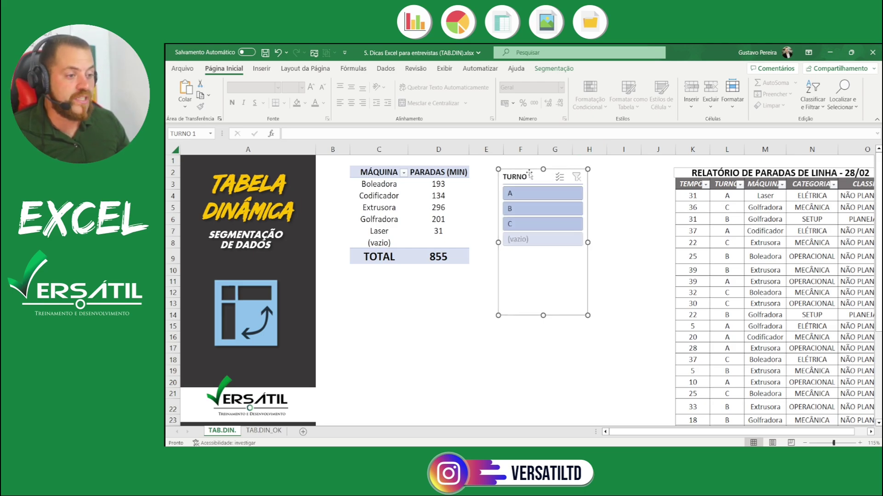
{"action": "mouse_move", "coordinate": [531, 168]}
{"action": "left_mouse_down"}
{"action": "mouse_move", "coordinate": [560, 181]}
{"action": "mouse_move", "coordinate": [560, 165]}
{"action": "mouse_move", "coordinate": [427, 165]}
{"action": "mouse_move", "coordinate": [438, 157]}
{"action": "mouse_move", "coordinate": [308, 239]}
{"action": "mouse_move", "coordinate": [437, 188]}
{"action": "mouse_move", "coordinate": [538, 172]}
{"action": "mouse_move", "coordinate": [517, 197]}
{"action": "mouse_move", "coordinate": [516, 160]}
{"action": "left_mouse_up"}
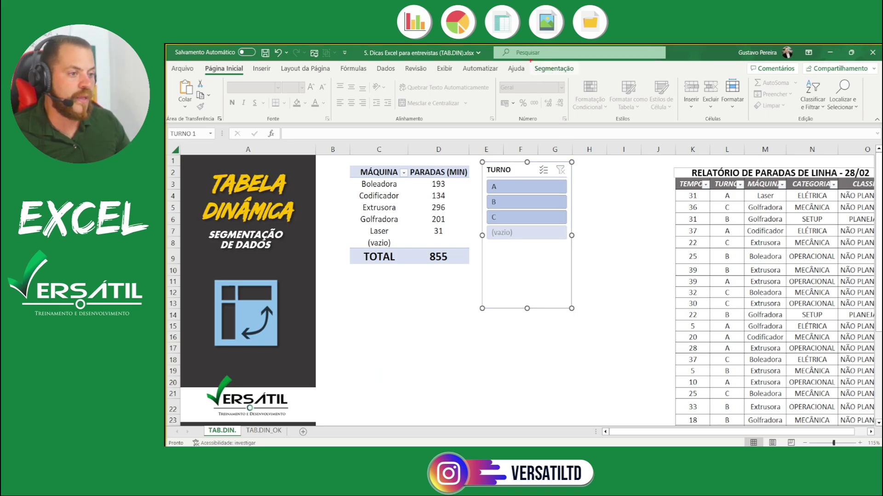
- Arrange the TURNO slicer's buttons in 3 columns and shorten the slicer to about 2.51 cm high
{"action": "mouse_move", "coordinate": [531, 60]}
{"action": "left_mouse_down"}
{"action": "mouse_move", "coordinate": [598, 86]}
{"action": "mouse_move", "coordinate": [581, 79]}
{"action": "left_mouse_up"}
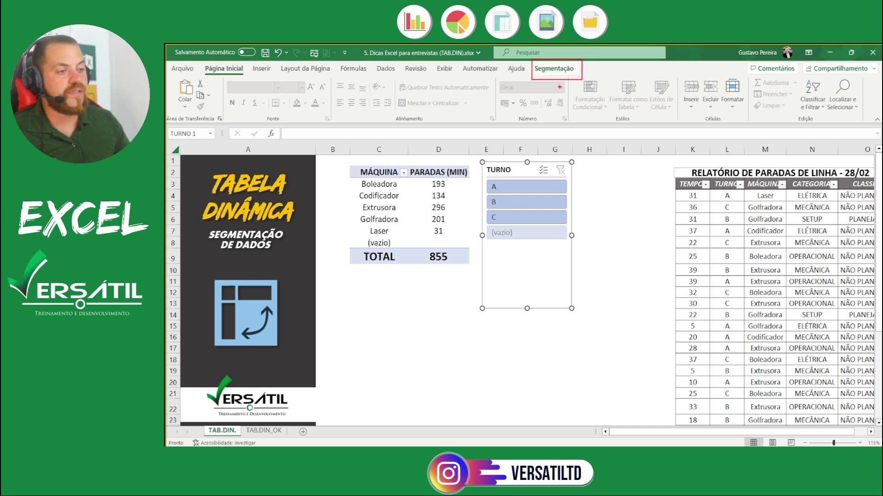
{"action": "left_click", "coordinate": [554, 69]}
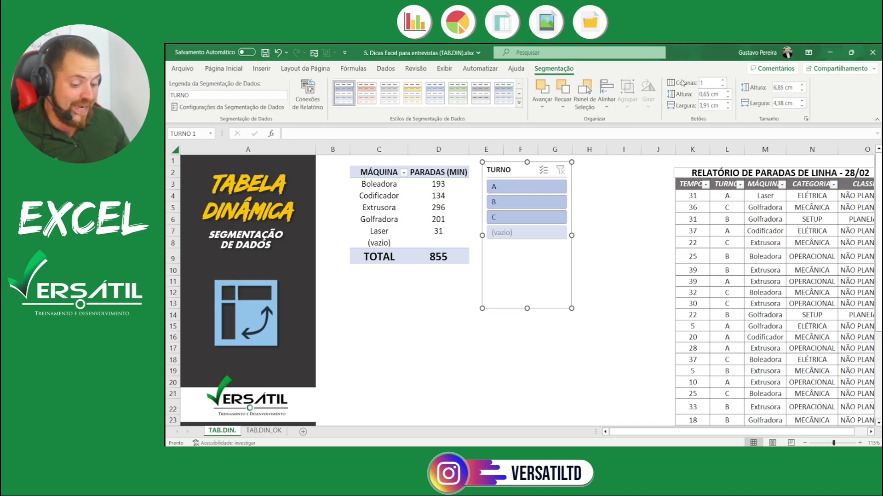
{"action": "key", "text": "ctrl+2"}
{"action": "left_click_drag", "start_coordinate": [662, 69], "coordinate": [738, 91]}
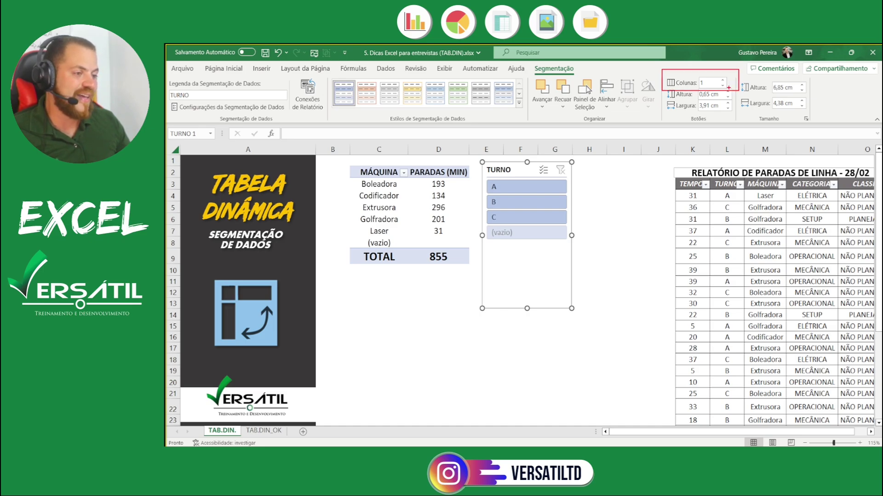
{"action": "key", "text": "Escape"}
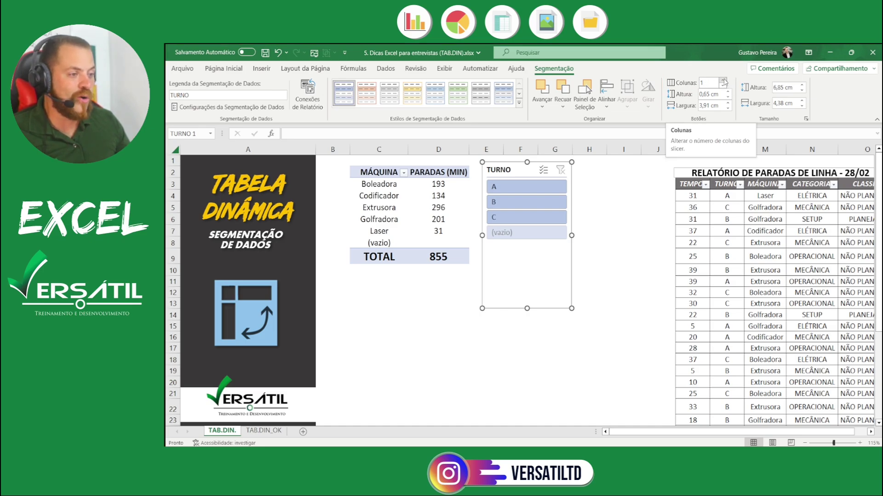
{"action": "left_click", "coordinate": [723, 81]}
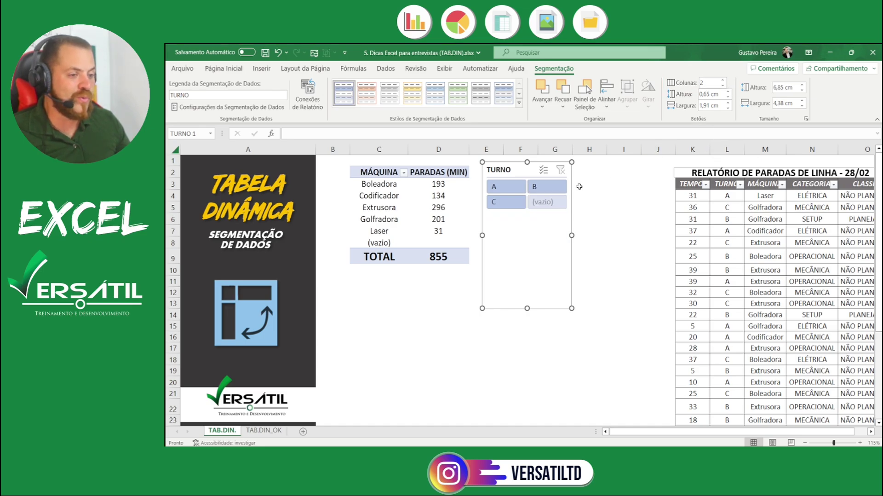
{"action": "left_click", "coordinate": [723, 81]}
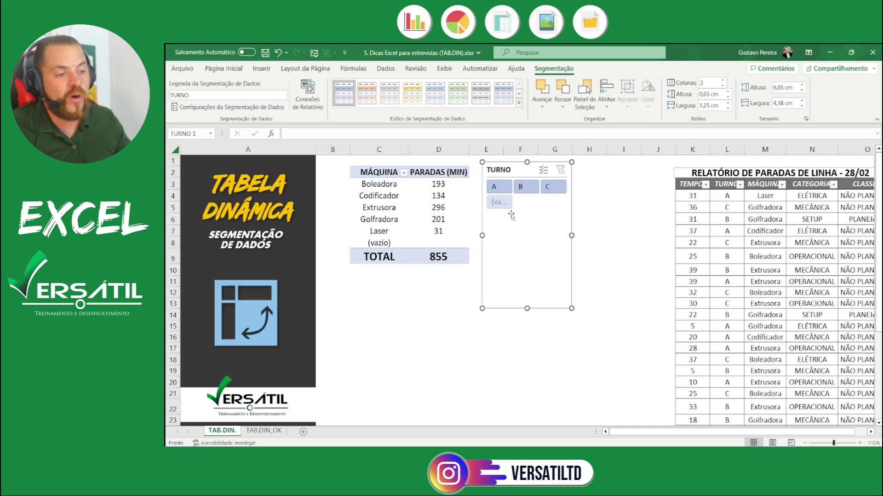
{"action": "left_click_drag", "start_coordinate": [527, 308], "coordinate": [526, 214]}
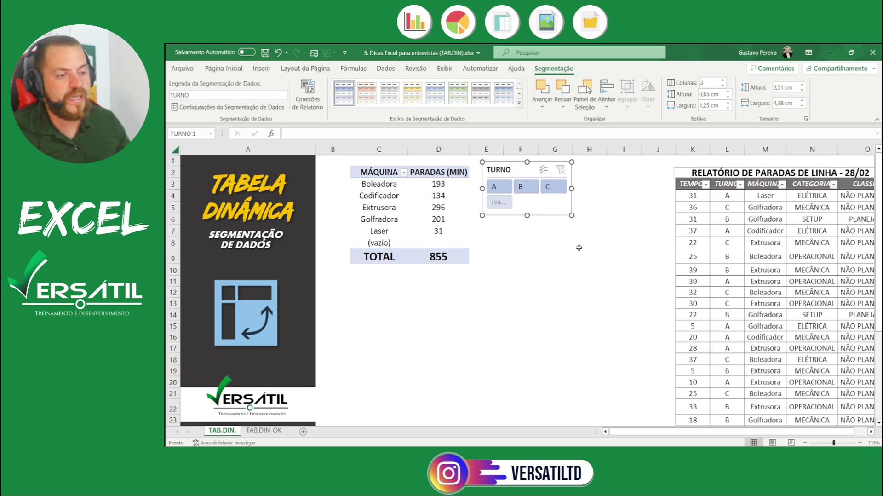
{"action": "left_click", "coordinate": [579, 245]}
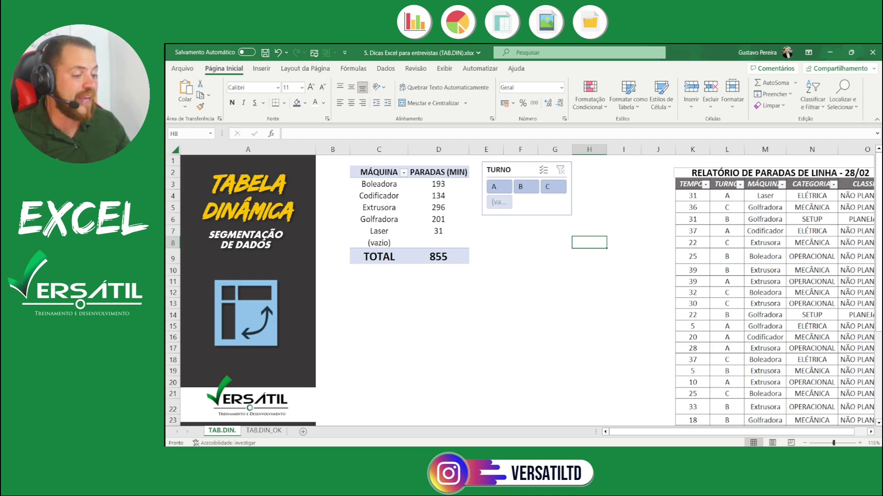
- Add the CLASSIF. field as a slicer and place it directly below the TURNO slicer
{"action": "left_click", "coordinate": [663, 433]}
{"action": "left_click_drag", "start_coordinate": [663, 433], "coordinate": [679, 425]}
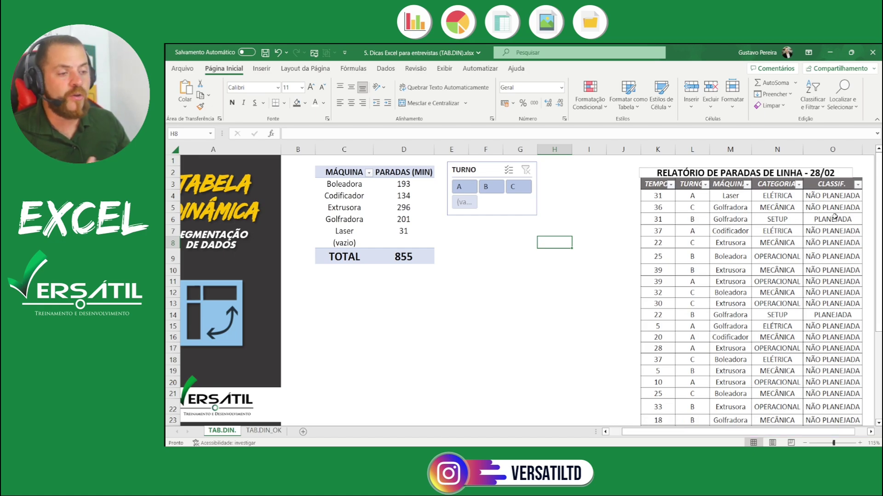
{"action": "left_click", "coordinate": [345, 209]}
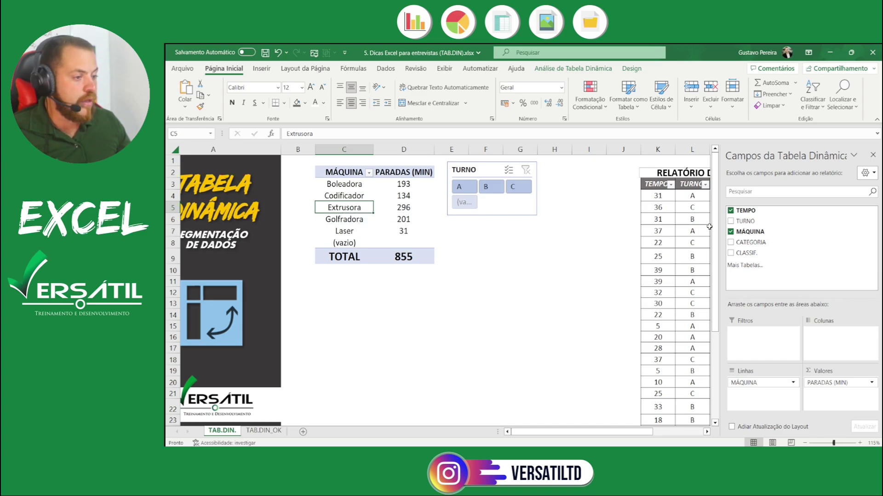
{"action": "right_click", "coordinate": [753, 255]}
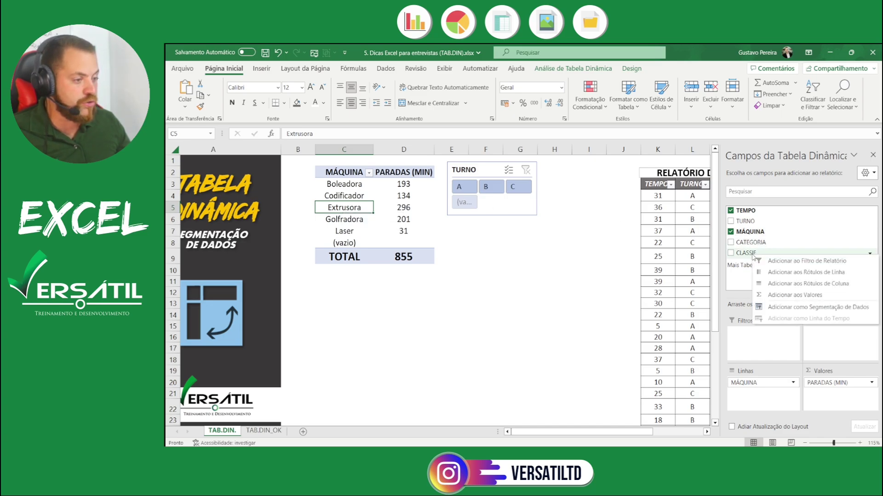
{"action": "left_click", "coordinate": [794, 308]}
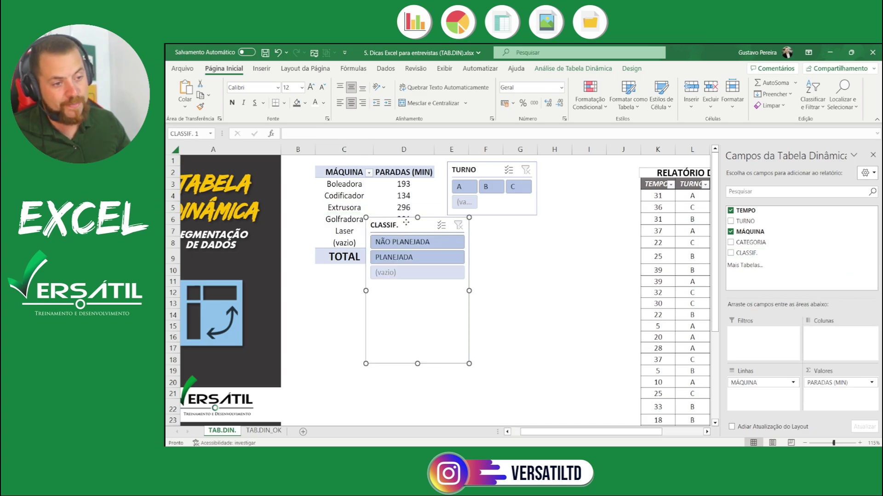
{"action": "left_click_drag", "start_coordinate": [406, 222], "coordinate": [485, 226]}
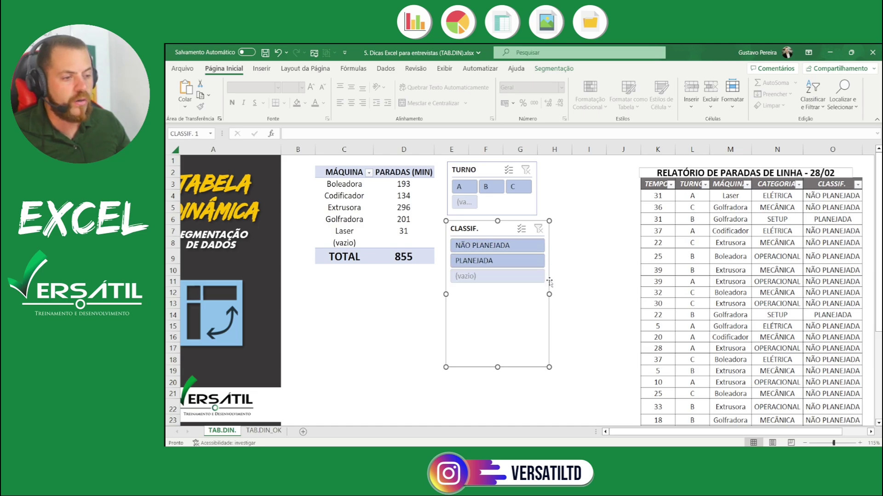
- Try 2 columns for the CLASSIF. slicer's buttons and return them to 1 column
{"action": "left_click", "coordinate": [552, 70]}
{"action": "left_click", "coordinate": [722, 80]}
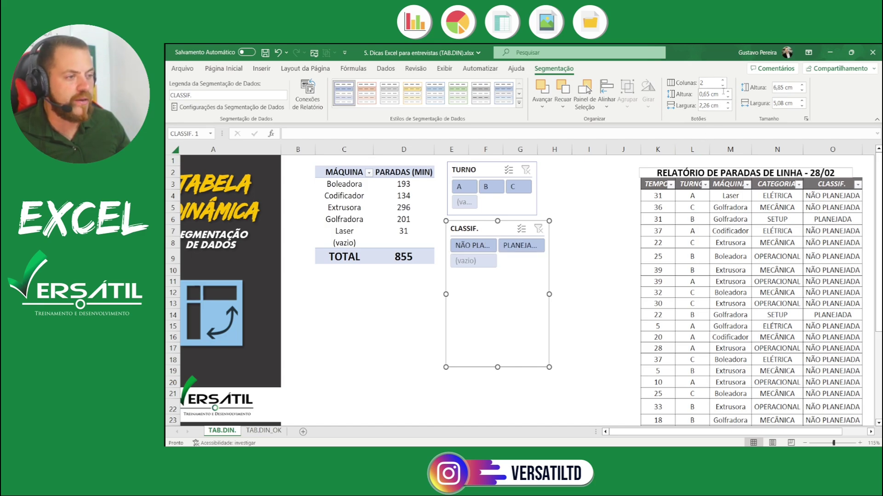
{"action": "left_click", "coordinate": [722, 85]}
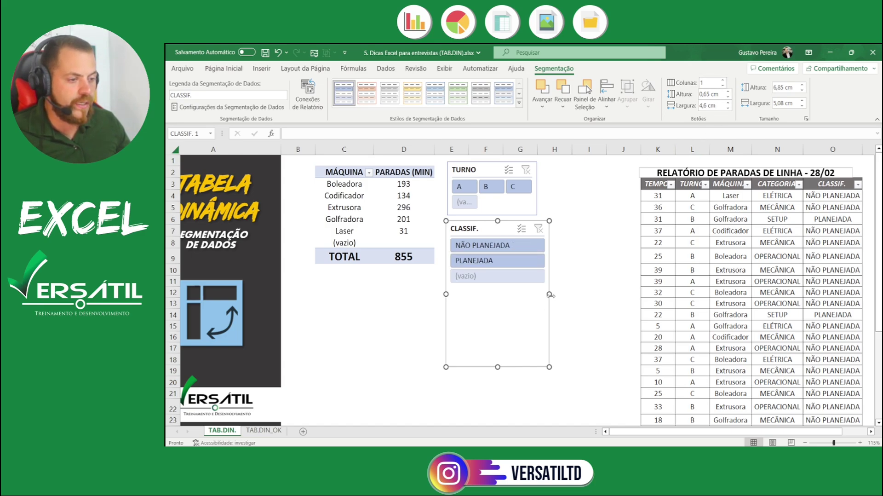
- Narrow the CLASSIF. slicer to about 4.46 cm to line up with the TURNO slicer, and shorten it to fit its buttons
{"action": "left_click_drag", "start_coordinate": [549, 295], "coordinate": [537, 294]}
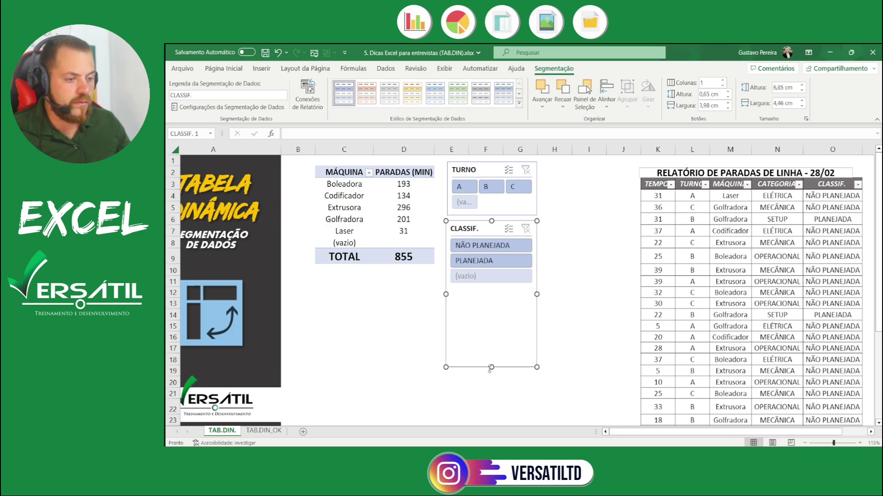
{"action": "left_click_drag", "start_coordinate": [491, 368], "coordinate": [491, 293]}
{"action": "left_click", "coordinate": [579, 244]}
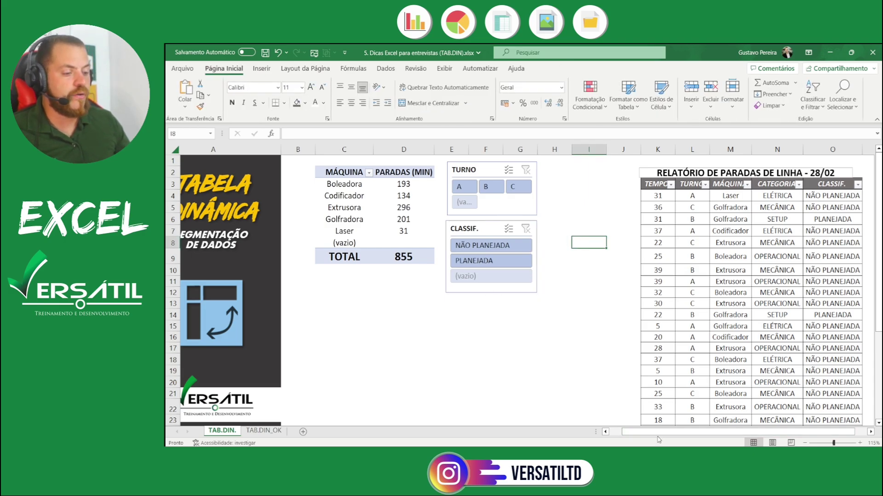
{"action": "left_click_drag", "start_coordinate": [659, 439], "coordinate": [638, 436]}
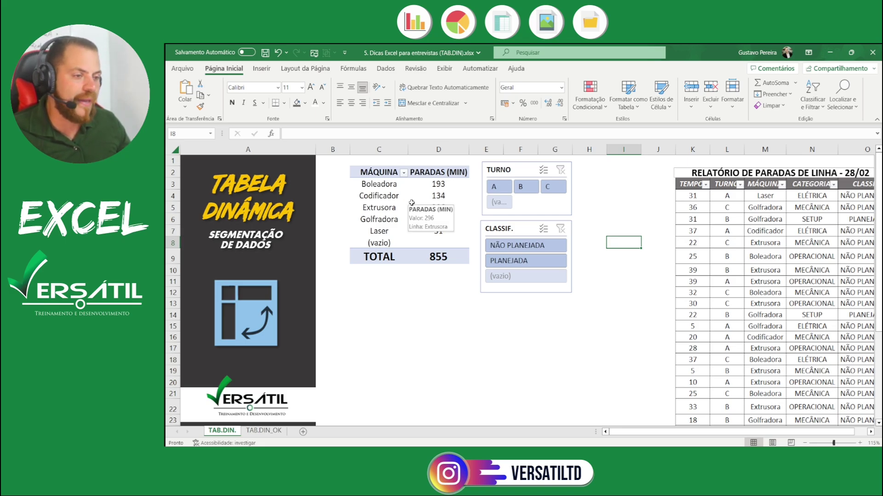
{"action": "left_click", "coordinate": [387, 196]}
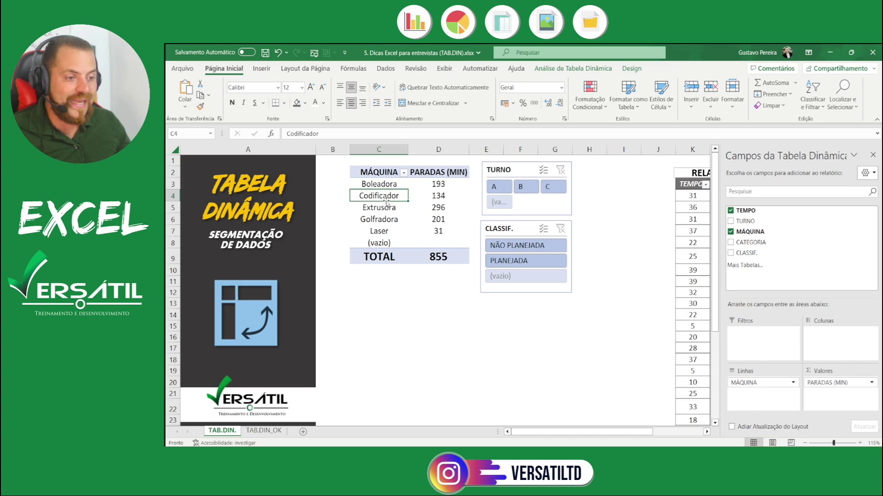
{"action": "left_click", "coordinate": [441, 208]}
{"action": "left_click", "coordinate": [524, 168]}
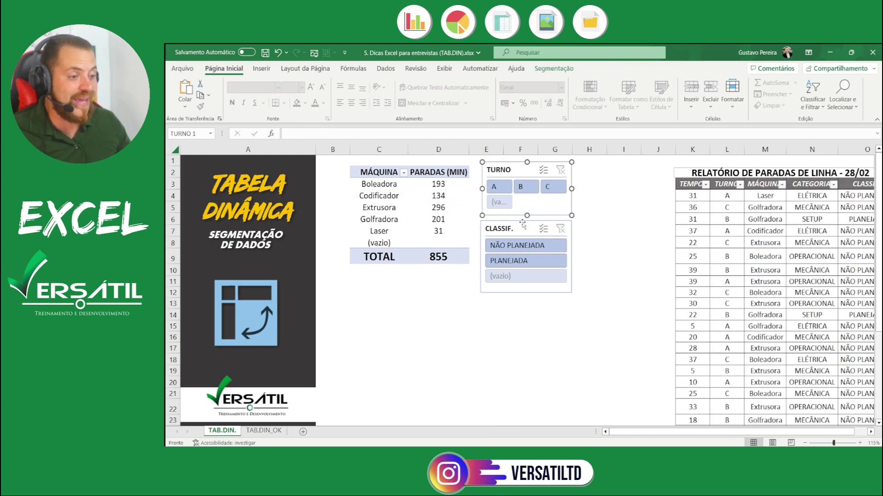
{"action": "left_click", "coordinate": [520, 225], "text": "ctrl"}
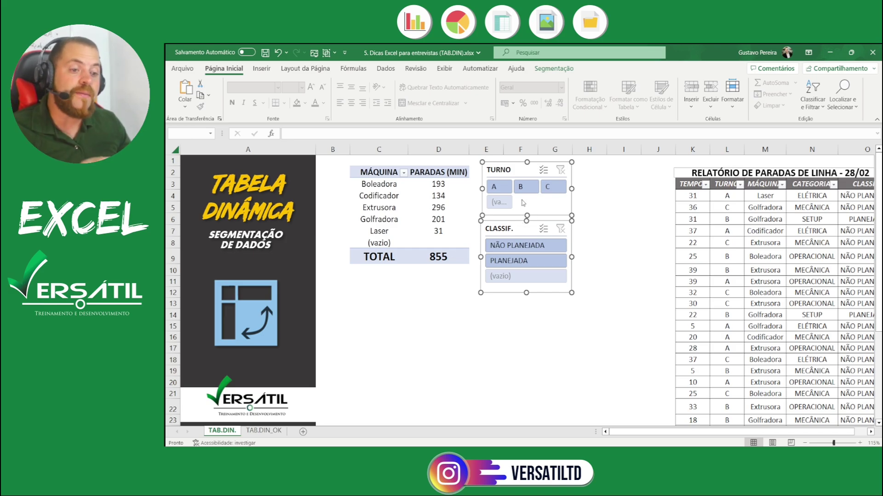
{"action": "left_click", "coordinate": [405, 197]}
{"action": "left_click", "coordinate": [378, 172]}
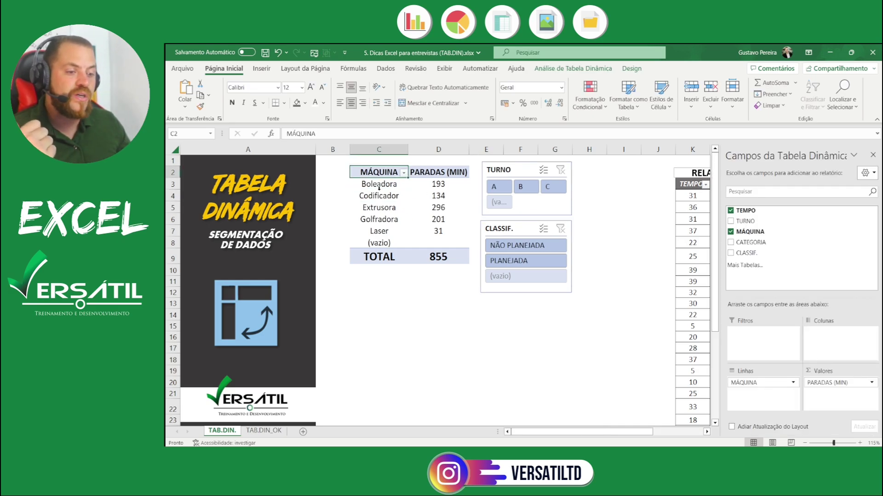
{"action": "left_click", "coordinate": [378, 187]}
{"action": "left_click", "coordinate": [378, 184]}
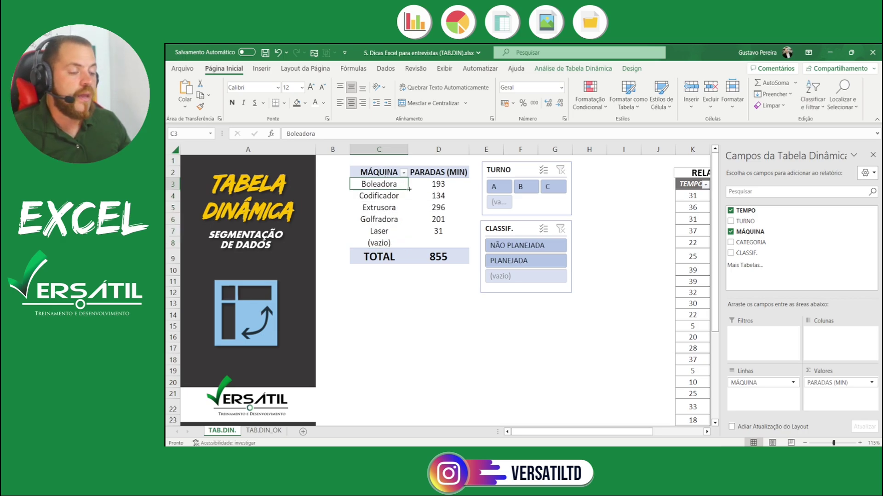
{"action": "left_click", "coordinate": [438, 198]}
- Apply the grey style from the first row of the Média pivot table styles to the pivot table
{"action": "left_click", "coordinate": [432, 229]}
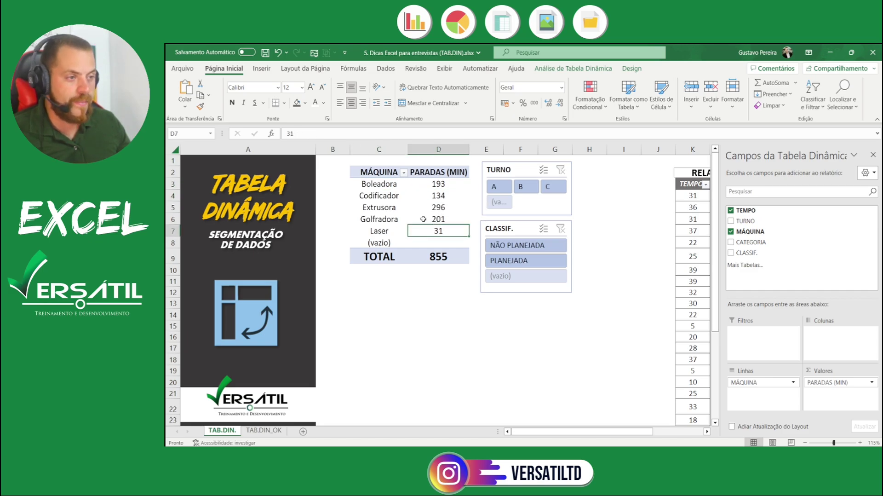
{"action": "left_click", "coordinate": [631, 69]}
{"action": "left_click", "coordinate": [645, 103]}
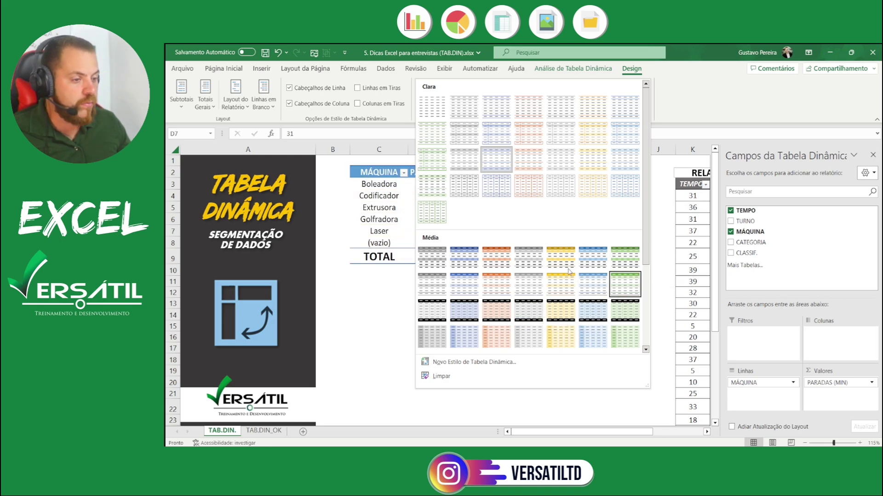
{"action": "left_click", "coordinate": [528, 262]}
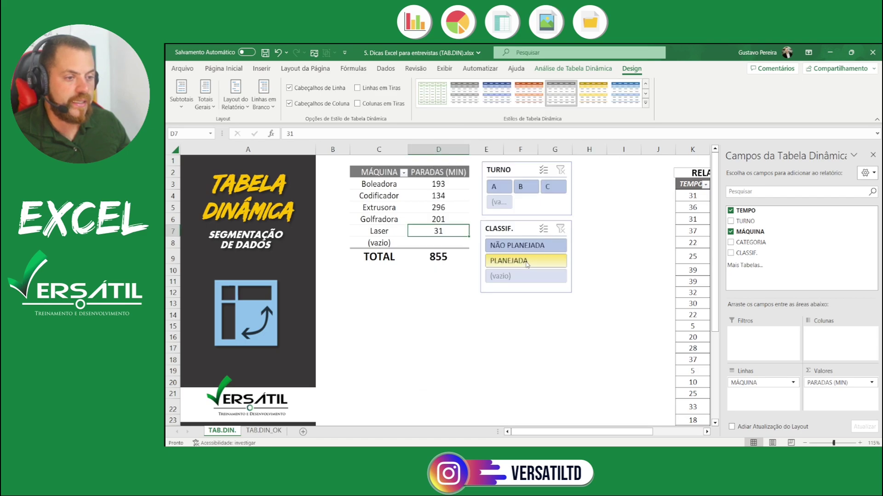
{"action": "left_click", "coordinate": [440, 312]}
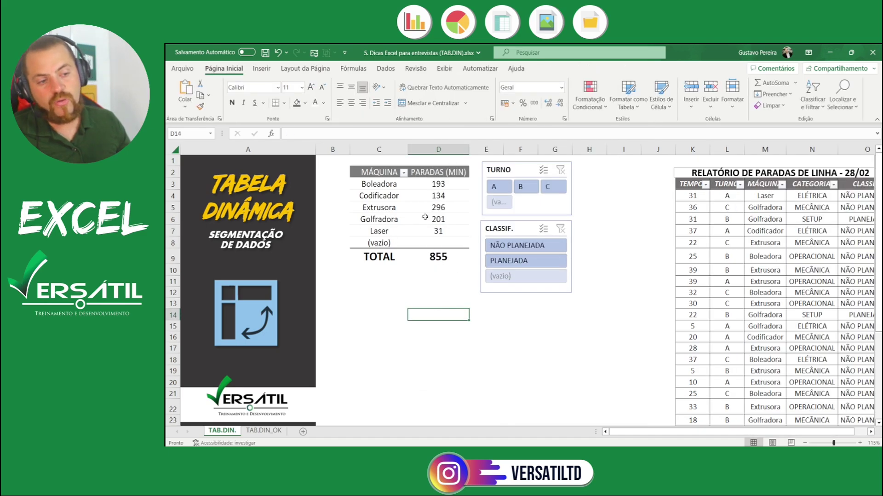
{"action": "left_click", "coordinate": [436, 198]}
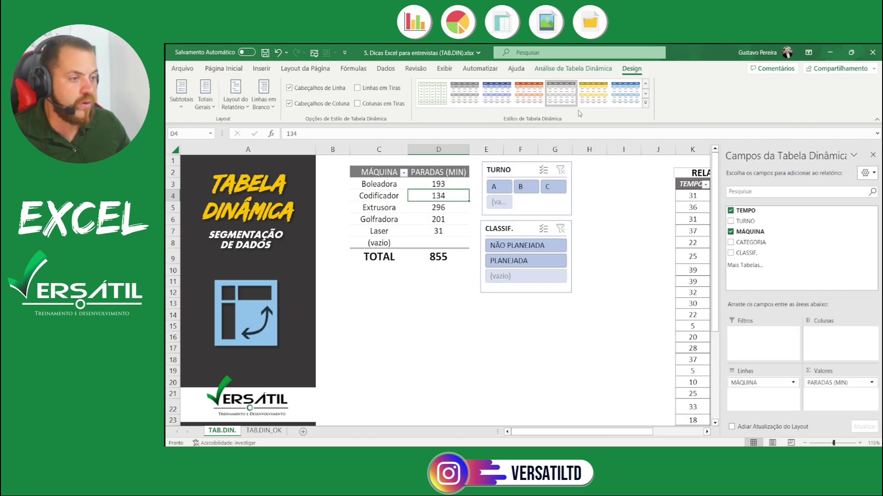
- Apply the black-header style with grey rows from the third row of the Média pivot table styles to the pivot table
{"action": "left_click", "coordinate": [645, 103]}
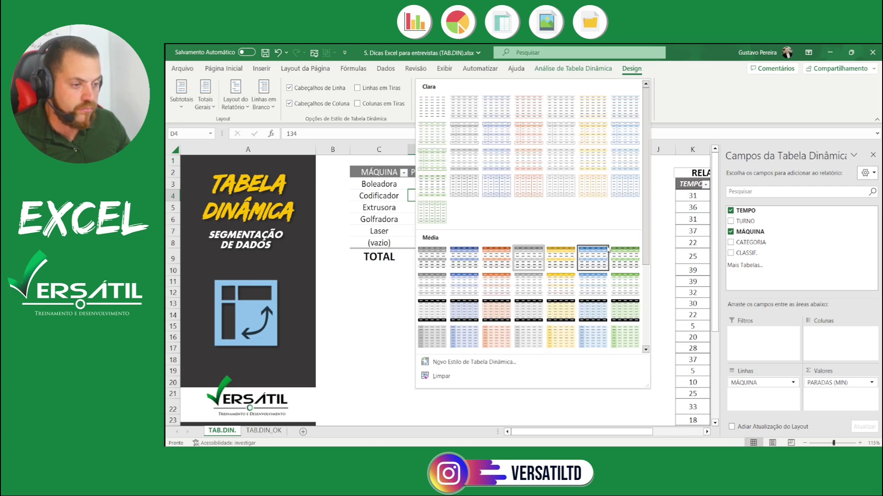
{"action": "left_click", "coordinate": [532, 311]}
{"action": "left_click", "coordinate": [492, 315]}
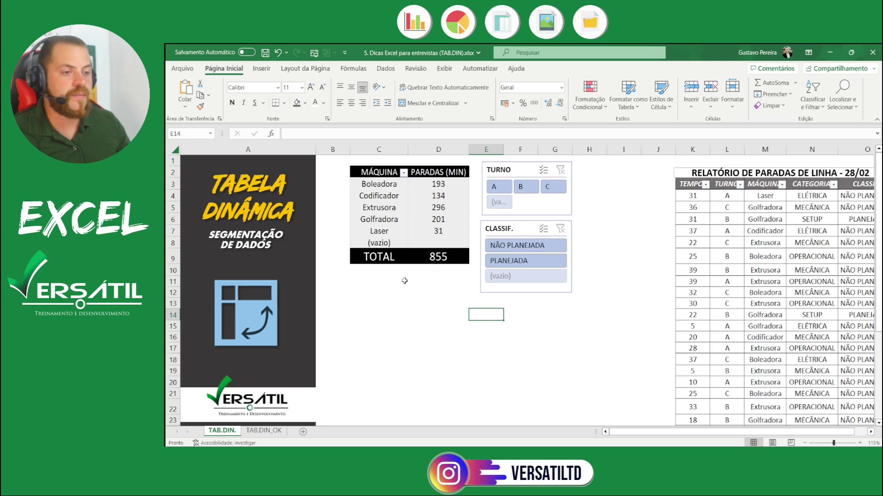
- Make the pivot table's header cells MÁQUINA and PARADAS (MIN) bold
{"action": "left_click", "coordinate": [372, 171]}
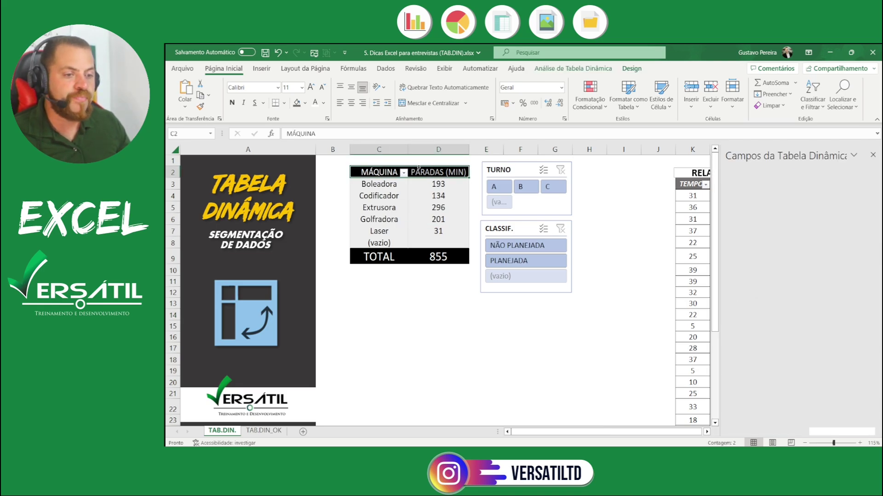
{"action": "left_click", "coordinate": [227, 69]}
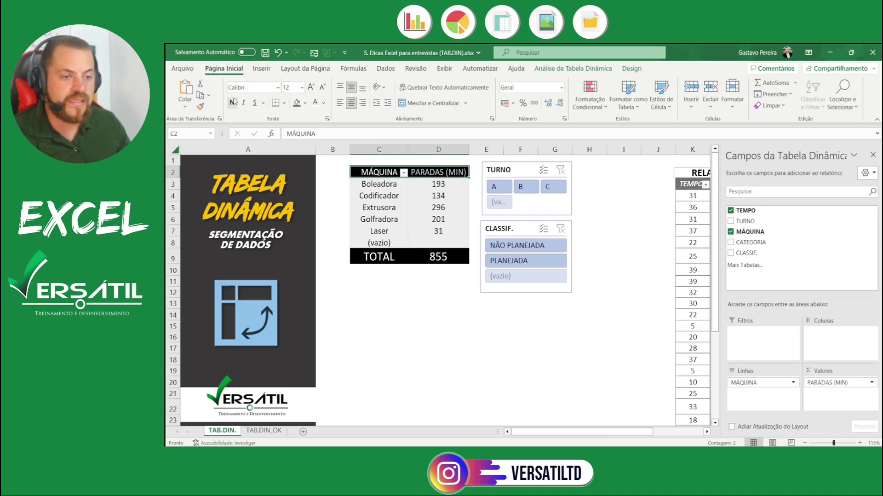
{"action": "left_click", "coordinate": [446, 330]}
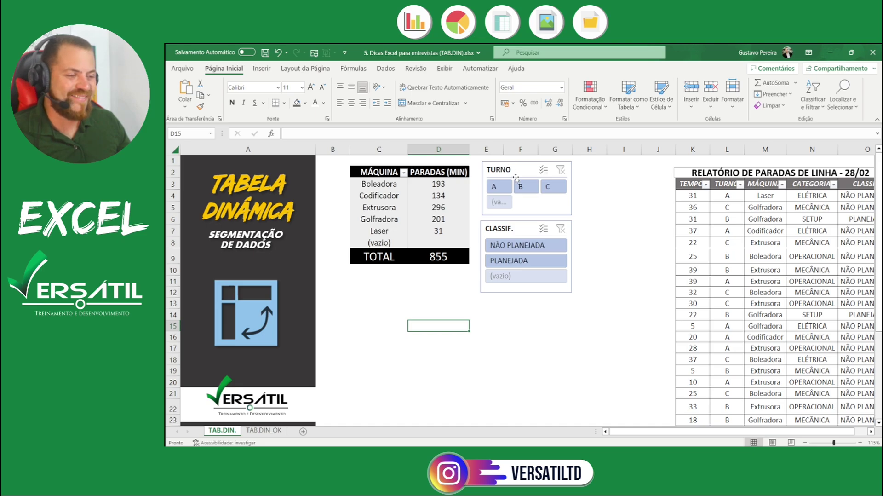
- Apply the grey style from the Escura slicer styles to the TURNO and CLASSIF. slicers together
{"action": "left_click", "coordinate": [447, 195]}
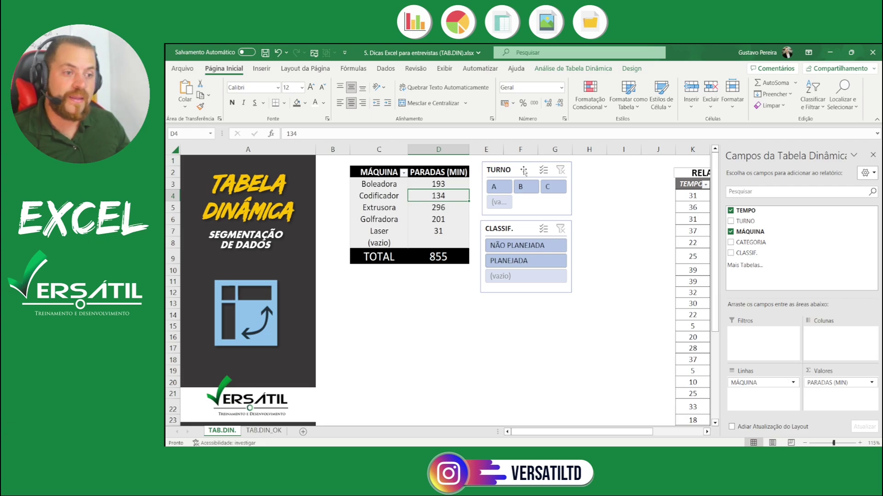
{"action": "left_click", "coordinate": [525, 170]}
{"action": "left_click", "coordinate": [521, 229], "text": "ctrl"}
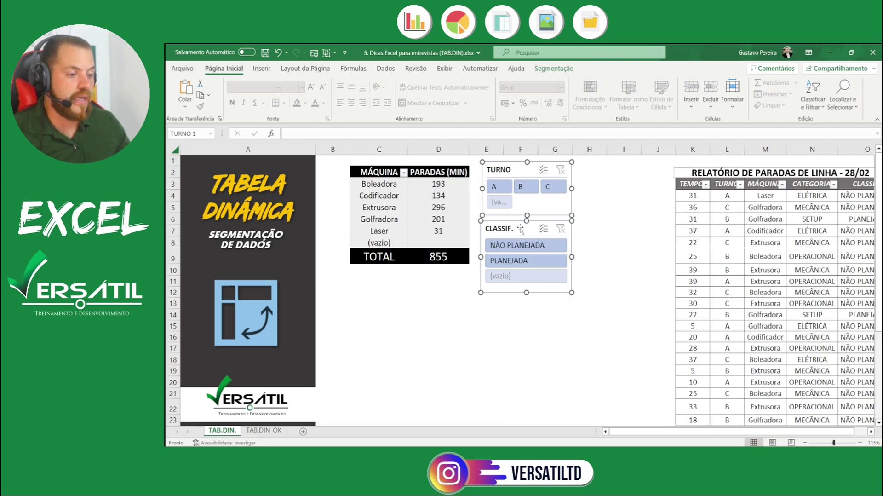
{"action": "left_click", "coordinate": [554, 70]}
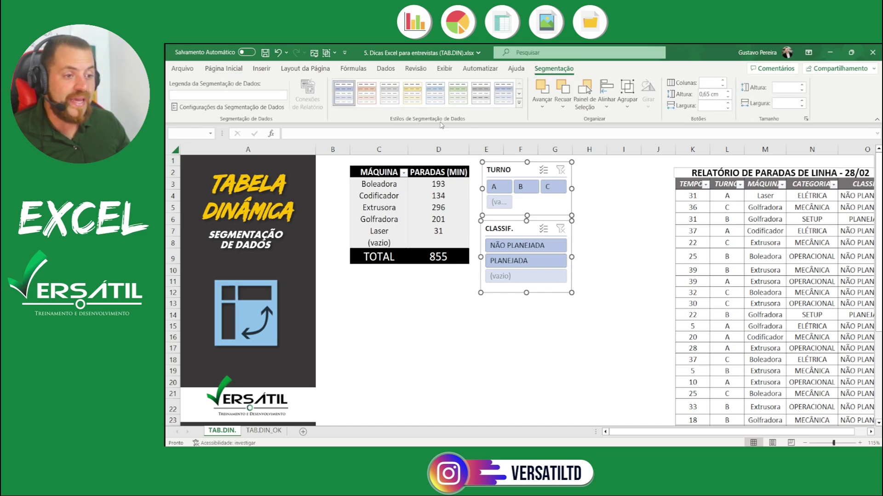
{"action": "left_click", "coordinate": [519, 103]}
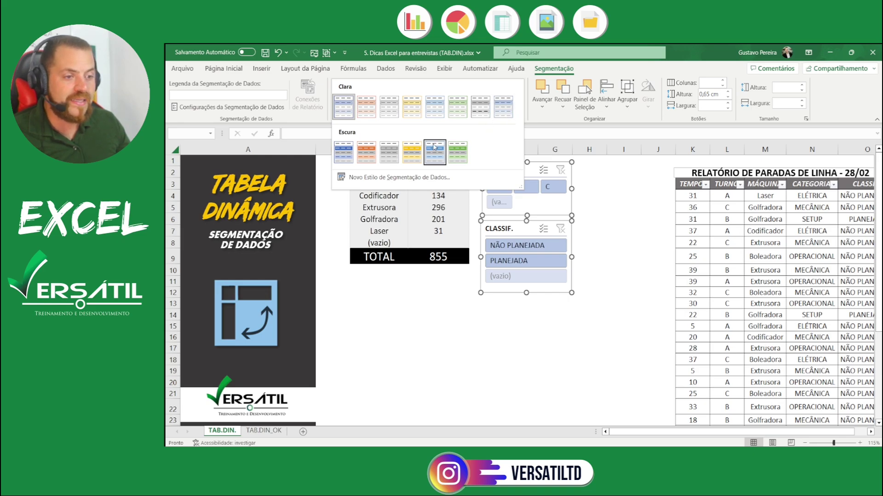
{"action": "left_click", "coordinate": [389, 151]}
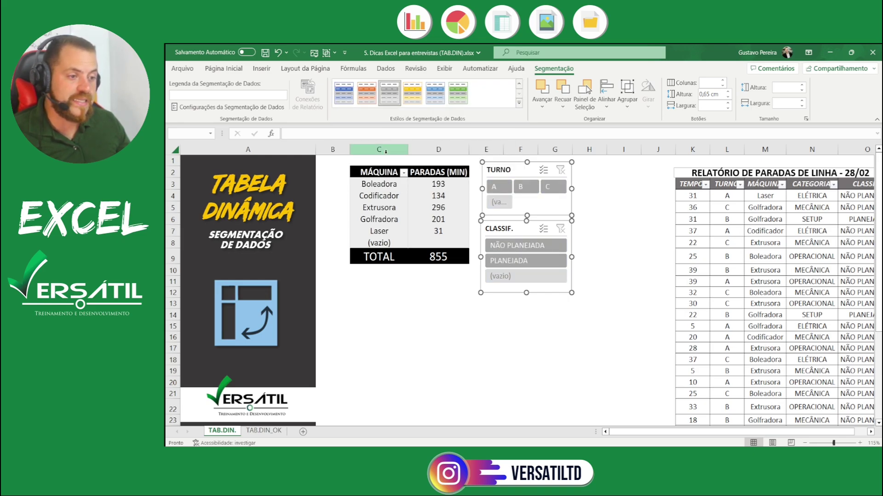
{"action": "left_click", "coordinate": [604, 219]}
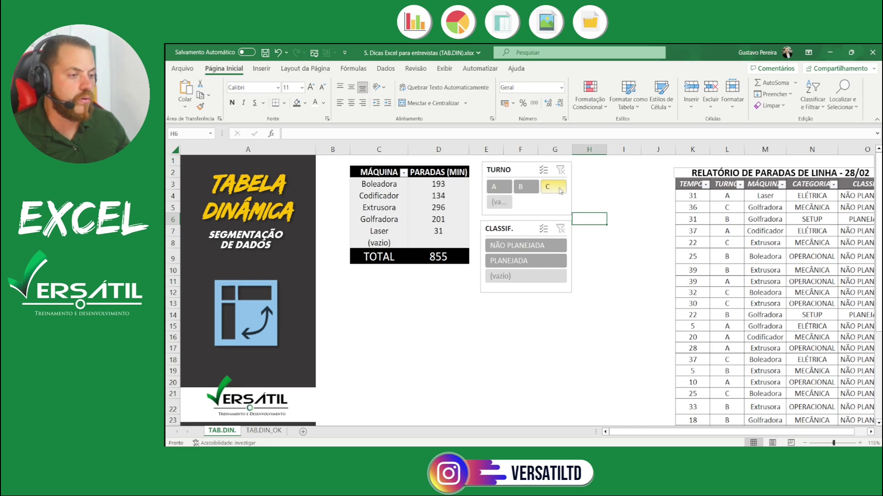
- Delete the empty column I between the slicers and the line-stoppage report
{"action": "right_click", "coordinate": [623, 150]}
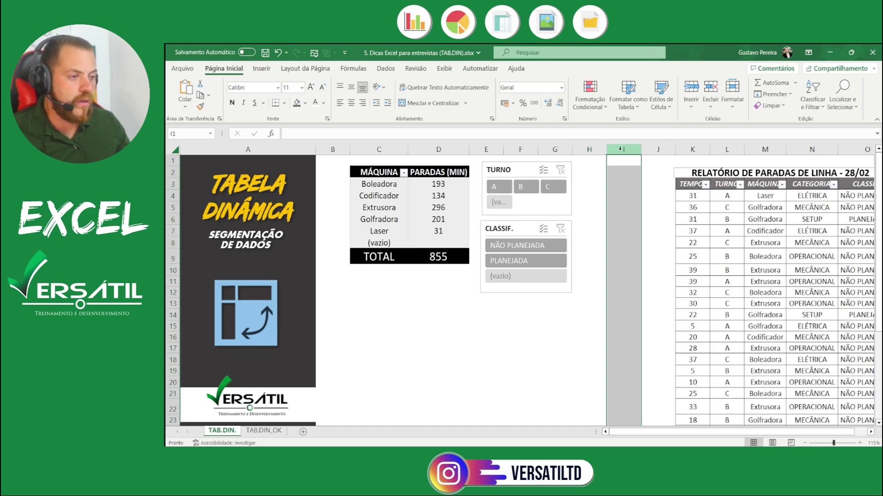
{"action": "left_click", "coordinate": [666, 265]}
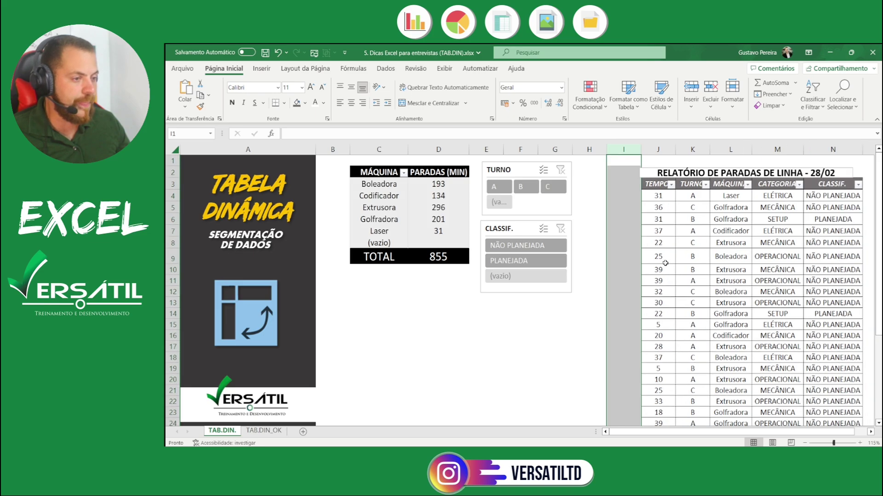
{"action": "left_click", "coordinate": [438, 345]}
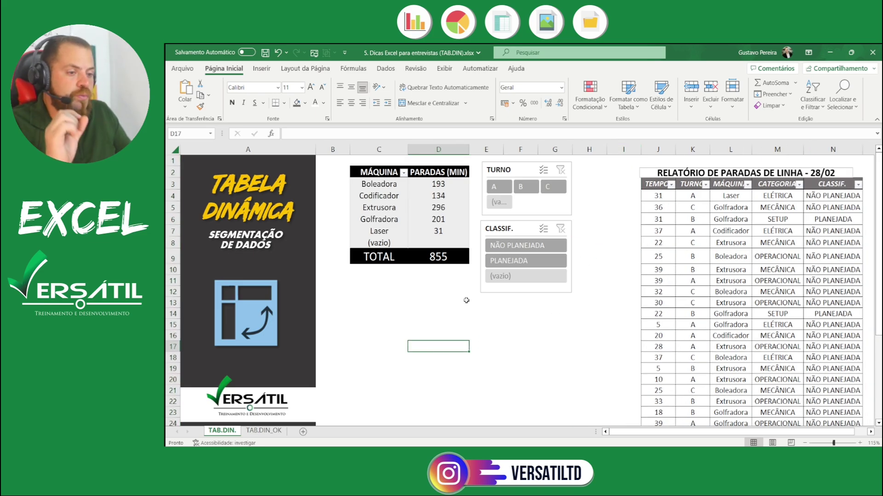
- Try the TURNO slicer by filtering the pivot table to shift A and shift C, and clear the filter
{"action": "left_click", "coordinate": [522, 188]}
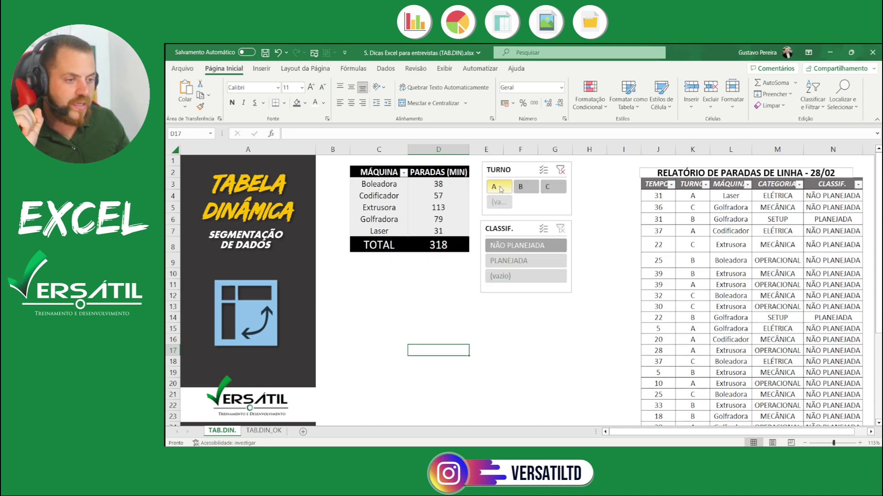
{"action": "left_click", "coordinate": [546, 189]}
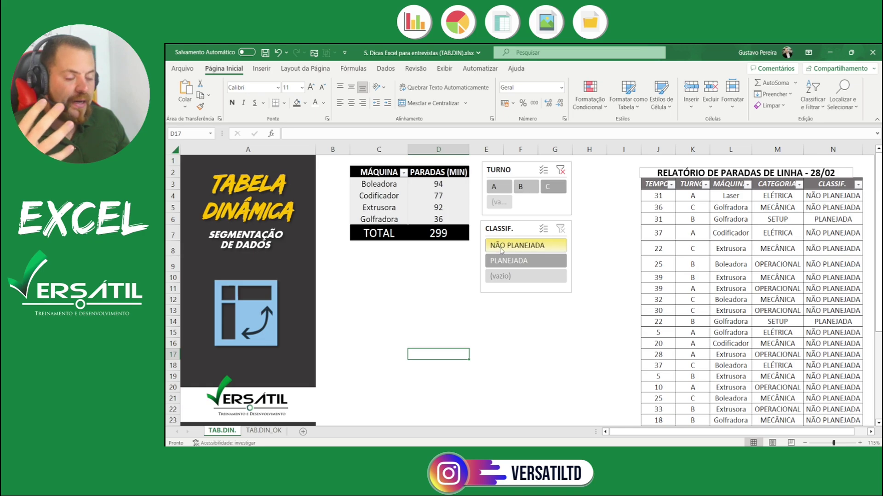
{"action": "left_click", "coordinate": [560, 169]}
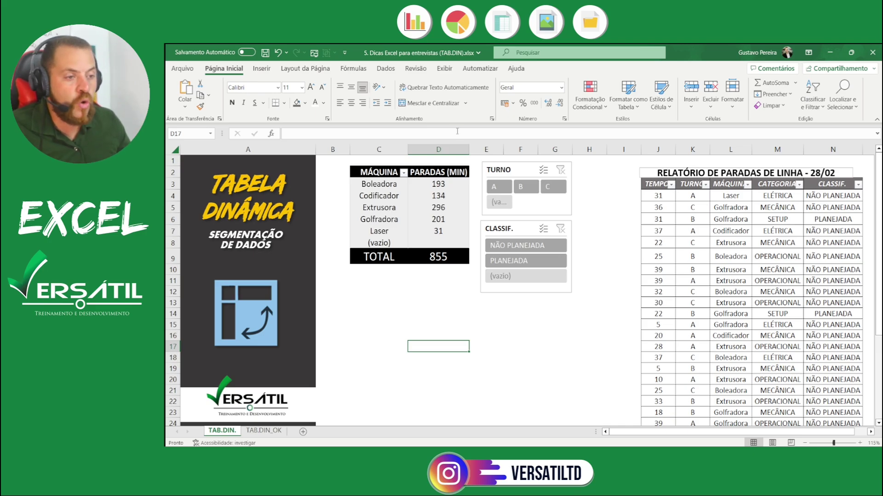
- Widen the pivot table's columns, filter with the TURNO slicer to test whether the widths hold, and clear the filter
{"action": "left_click_drag", "start_coordinate": [408, 148], "coordinate": [439, 148]}
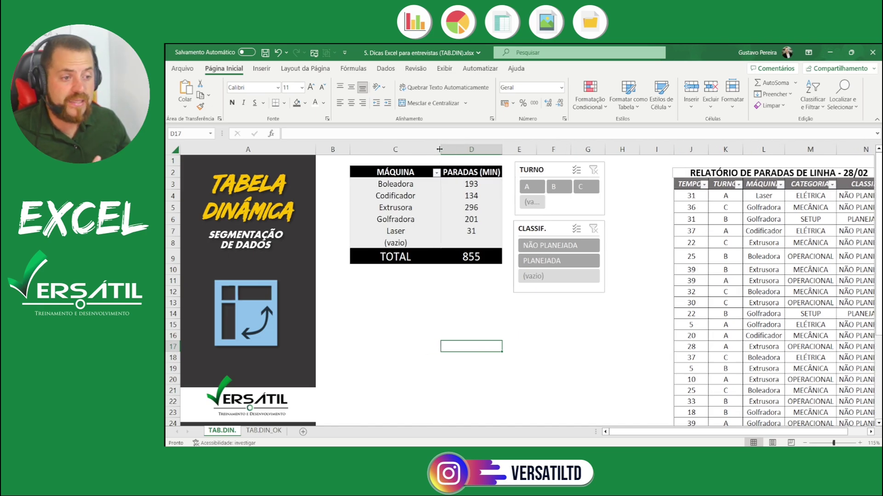
{"action": "left_click", "coordinate": [530, 186]}
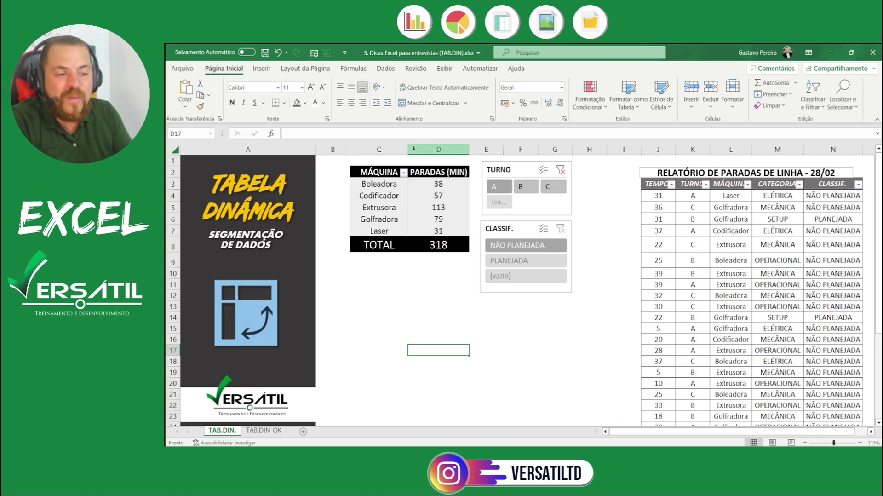
{"action": "left_click", "coordinate": [418, 204]}
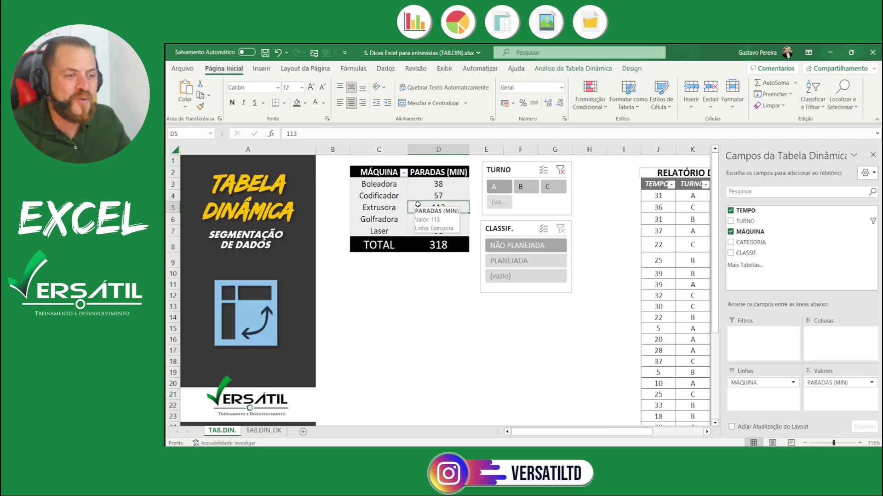
{"action": "left_click_drag", "start_coordinate": [408, 149], "coordinate": [454, 148]}
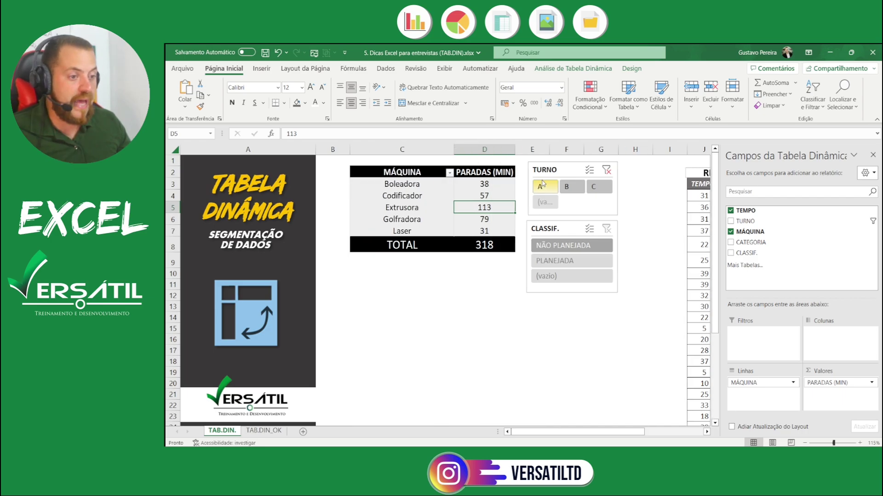
{"action": "left_click_drag", "start_coordinate": [516, 148], "coordinate": [529, 146]}
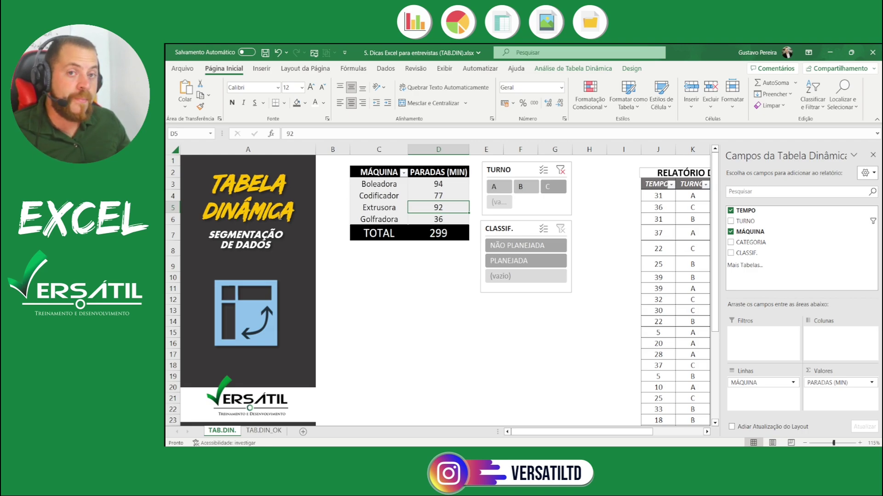
{"action": "left_click", "coordinate": [560, 169]}
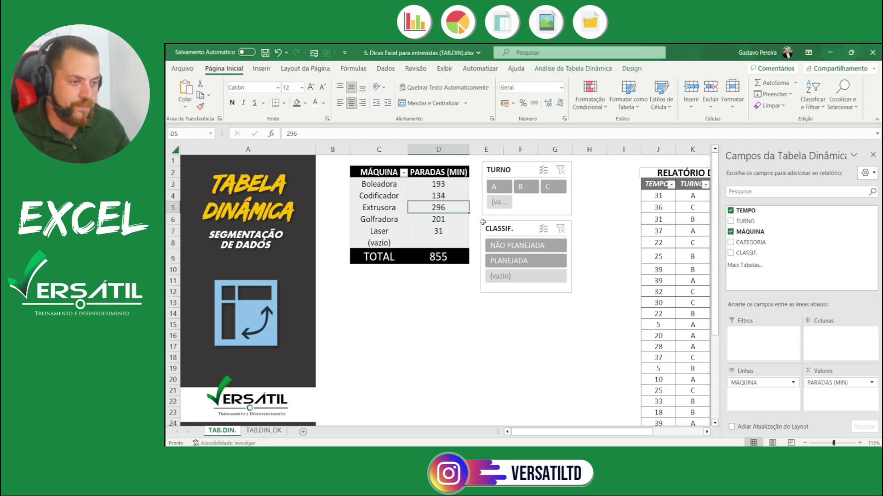
{"action": "left_click", "coordinate": [448, 301]}
{"action": "left_click", "coordinate": [437, 208]}
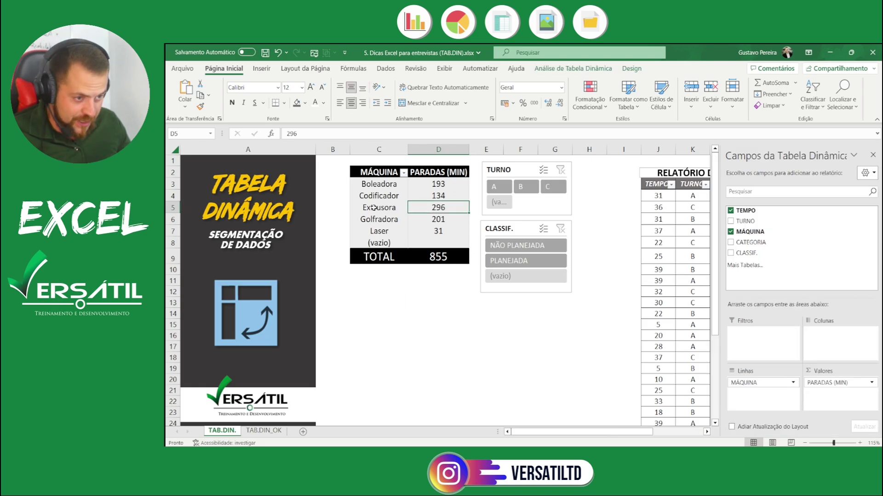
{"action": "left_click", "coordinate": [374, 208]}
{"action": "left_click", "coordinate": [436, 184]}
{"action": "left_click", "coordinate": [440, 239]}
{"action": "left_click", "coordinate": [391, 214]}
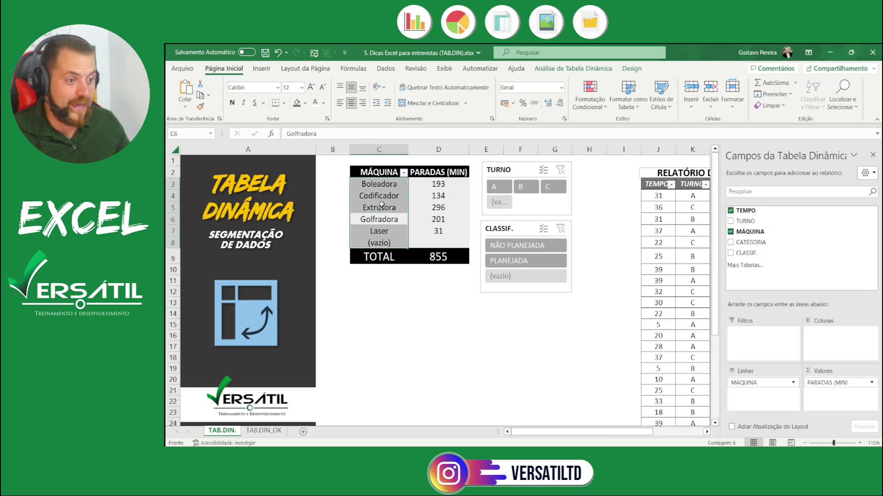
{"action": "left_click", "coordinate": [435, 205]}
{"action": "left_click", "coordinate": [438, 216]}
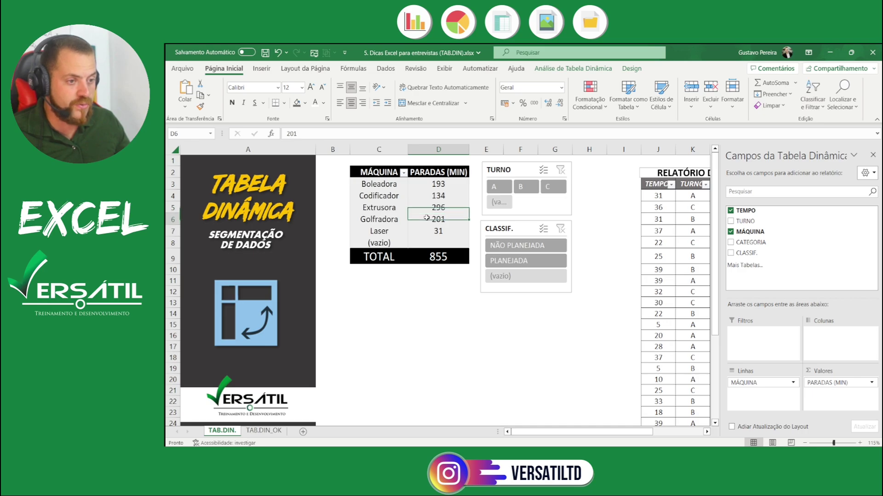
{"action": "left_click", "coordinate": [345, 206]}
{"action": "left_click_drag", "start_coordinate": [386, 193], "coordinate": [387, 189]}
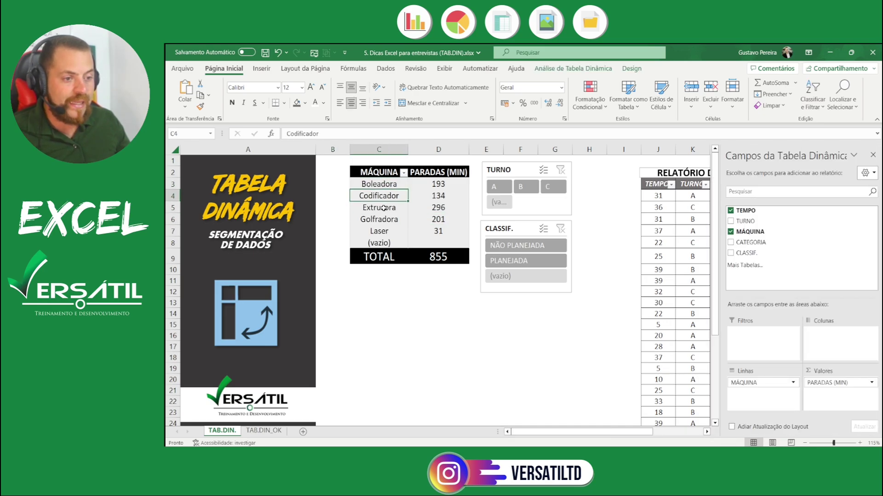
- Turn off automatic adjustment of column widths on update in the pivot table's options
{"action": "right_click", "coordinate": [383, 208]}
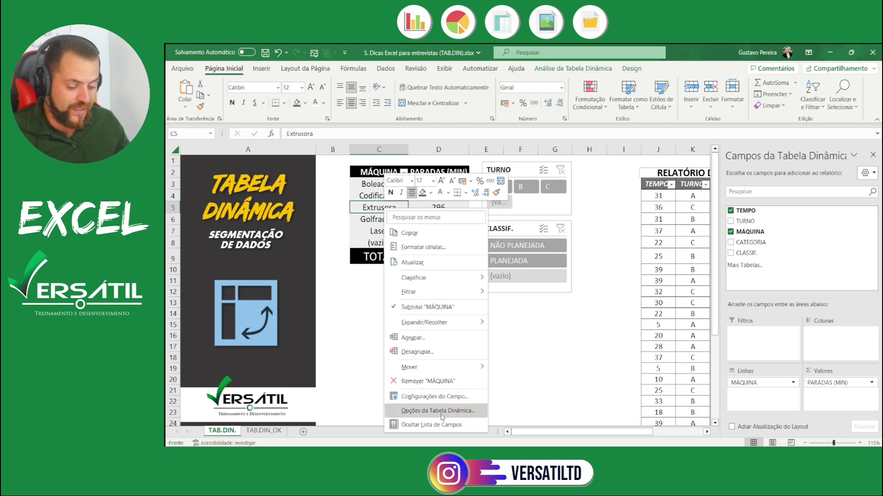
{"action": "left_click_drag", "start_coordinate": [385, 399], "coordinate": [487, 418]}
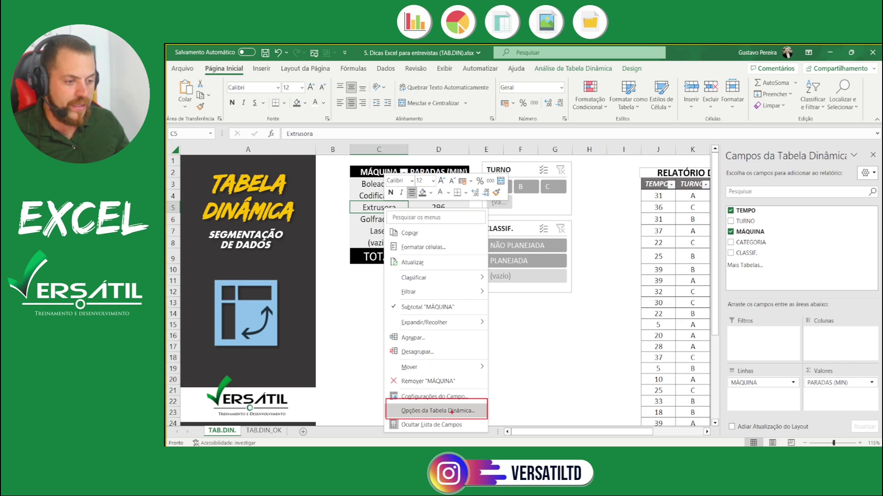
{"action": "key", "text": "Escape"}
{"action": "right_click", "coordinate": [390, 203]}
{"action": "left_click", "coordinate": [434, 404]}
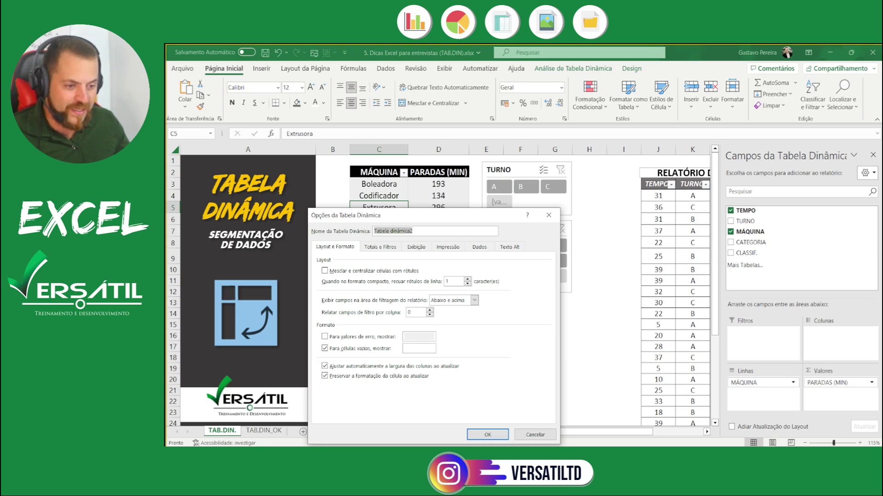
{"action": "left_click_drag", "start_coordinate": [316, 358], "coordinate": [472, 371]}
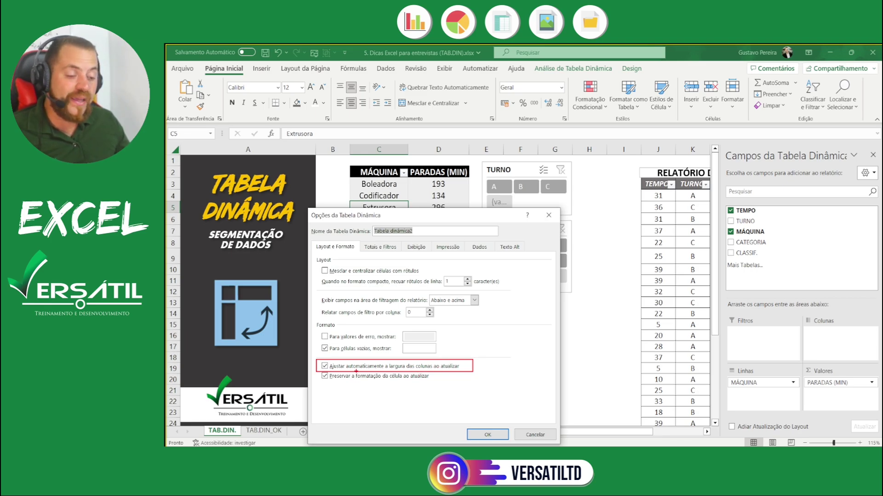
{"action": "key", "text": "Escape"}
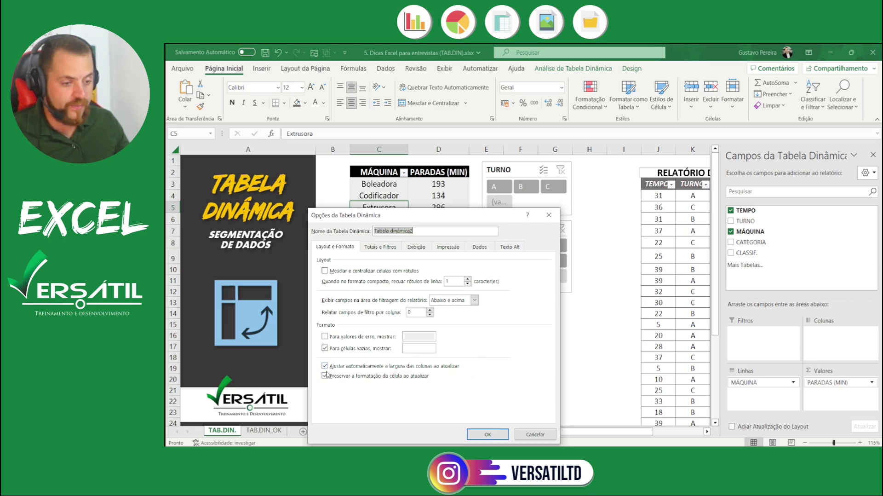
{"action": "left_click", "coordinate": [324, 366]}
{"action": "left_click", "coordinate": [486, 433]}
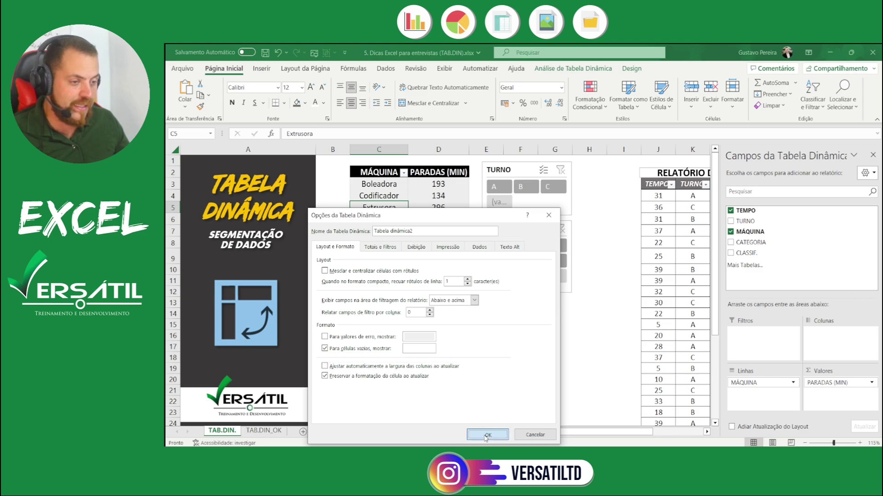
- Widen column C, which holds the pivot table's MÁQUINA labels
{"action": "left_click", "coordinate": [374, 185]}
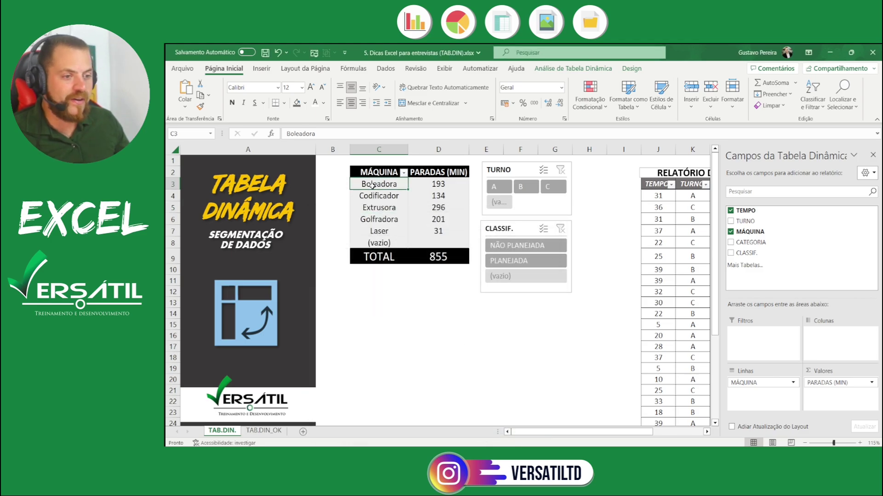
{"action": "left_click", "coordinate": [398, 148]}
{"action": "left_click_drag", "start_coordinate": [408, 149], "coordinate": [424, 149]}
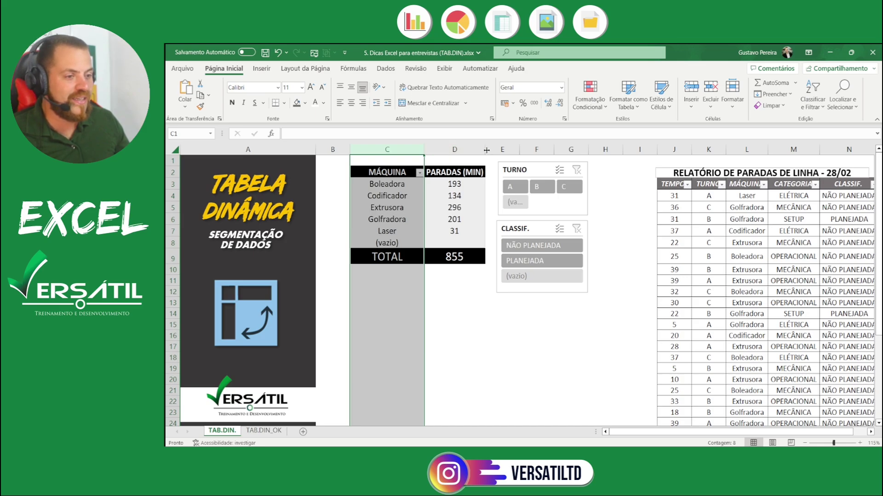
- Widen columns C and D so the pivot table's MÁQUINA and PARADAS (MIN) headers fit comfortably
{"action": "left_click_drag", "start_coordinate": [487, 150], "coordinate": [504, 149]}
{"action": "left_click_drag", "start_coordinate": [423, 150], "coordinate": [466, 145]}
{"action": "mouse_move", "coordinate": [545, 148]}
{"action": "left_mouse_down"}
{"action": "mouse_move", "coordinate": [490, 148]}
{"action": "mouse_move", "coordinate": [533, 148]}
{"action": "left_mouse_up"}
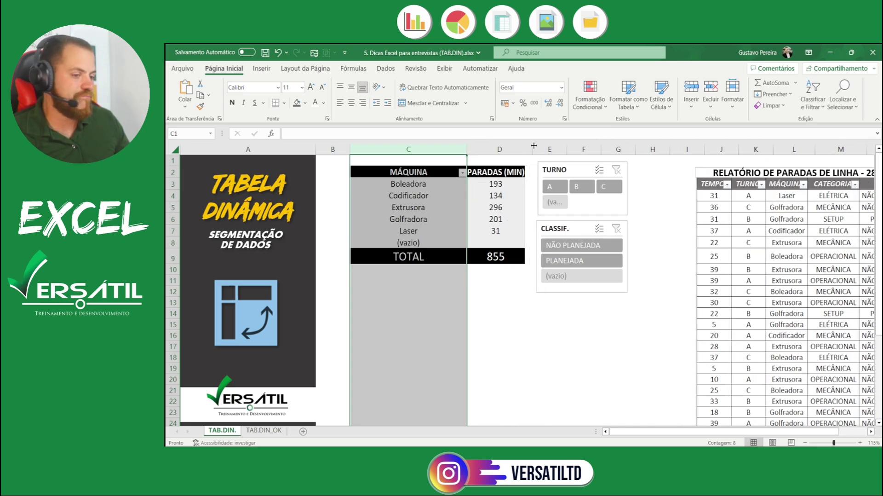
{"action": "left_click", "coordinate": [504, 272]}
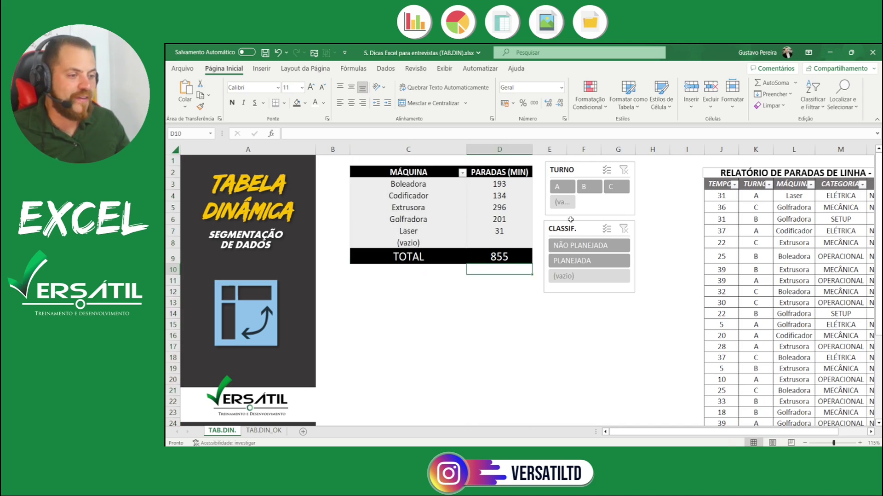
- Test the column widths by filtering TURNO by A, B and C and CLASSIF. by NÃO PLANEJADA and PLANEJADA, and clear both filters
{"action": "left_click", "coordinate": [562, 189]}
{"action": "left_click", "coordinate": [583, 187]}
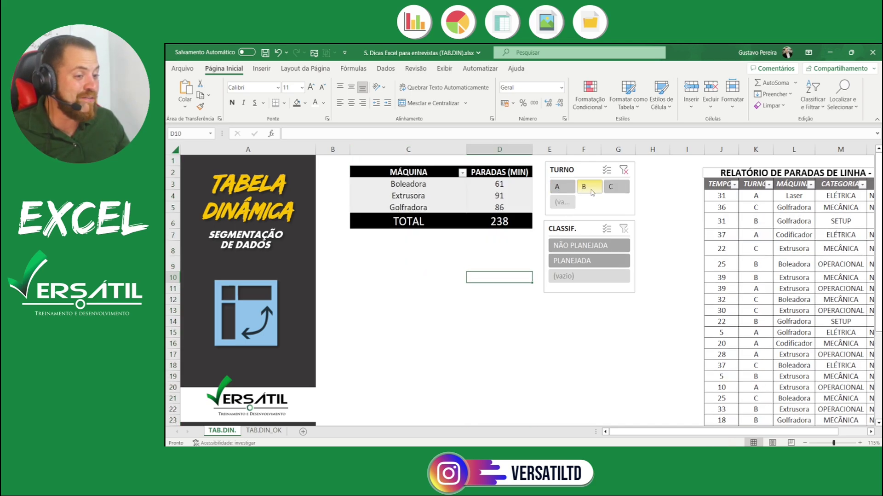
{"action": "left_click", "coordinate": [611, 187]}
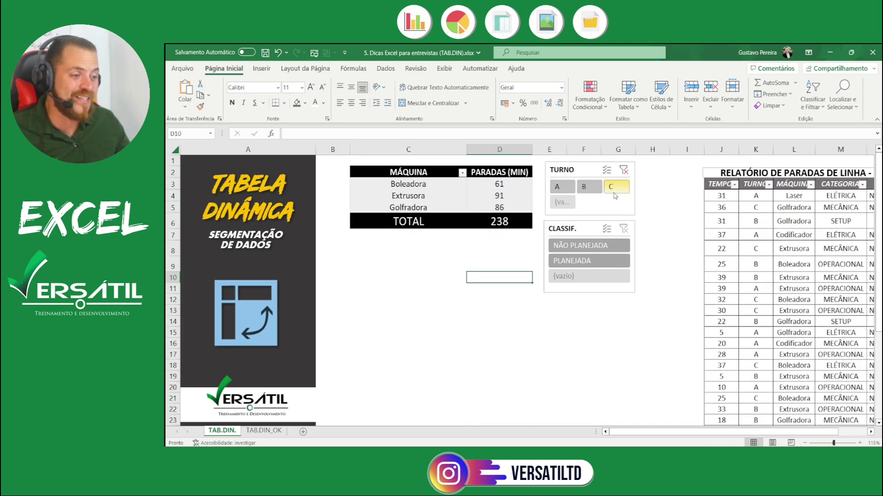
{"action": "left_click", "coordinate": [570, 247]}
{"action": "left_click", "coordinate": [571, 260]}
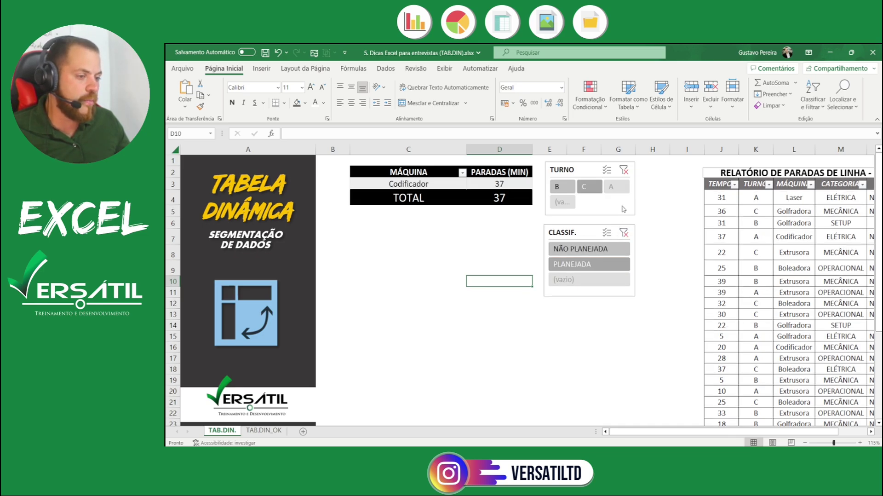
{"action": "left_click", "coordinate": [623, 232]}
{"action": "left_click", "coordinate": [623, 170]}
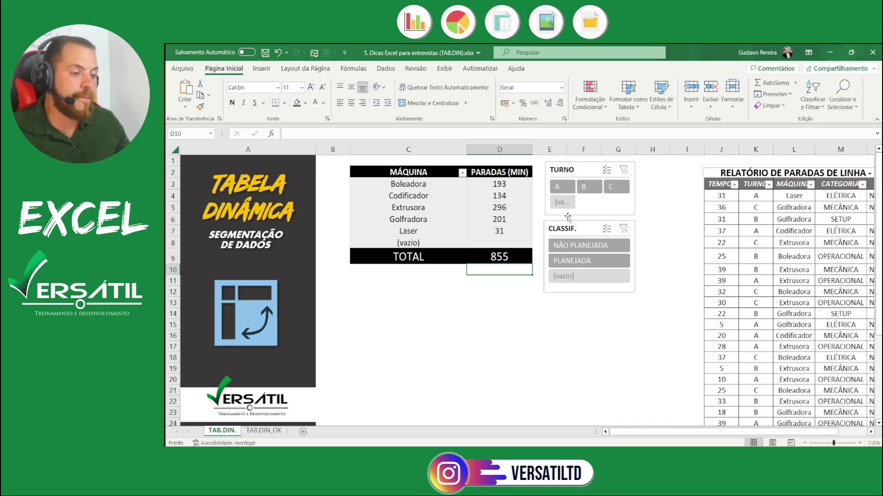
- Filter the pivot table to shifts A and C together, narrow it to PLANEJADA stoppages, and clear both slicers
{"action": "left_click", "coordinate": [567, 189]}
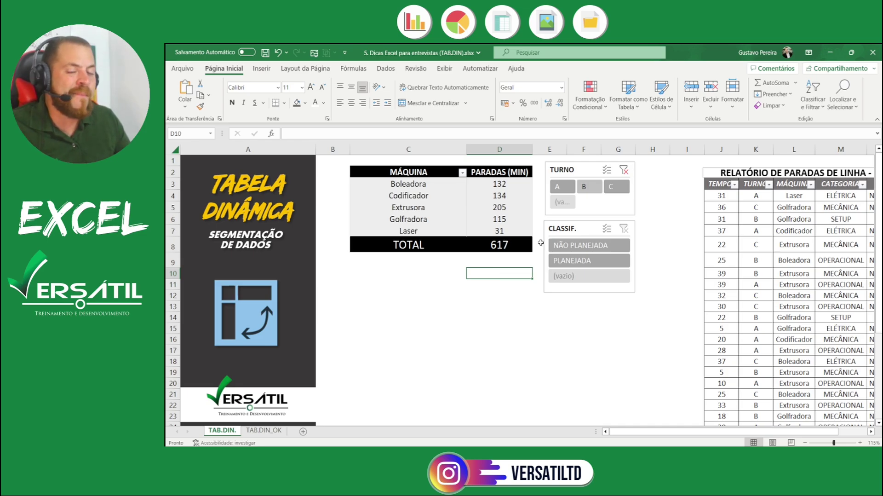
{"action": "left_click", "coordinate": [593, 261]}
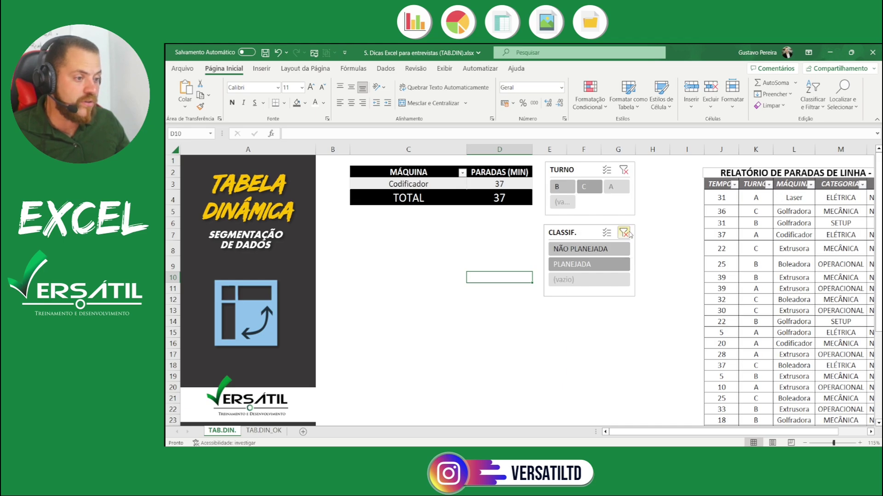
{"action": "left_click", "coordinate": [626, 233]}
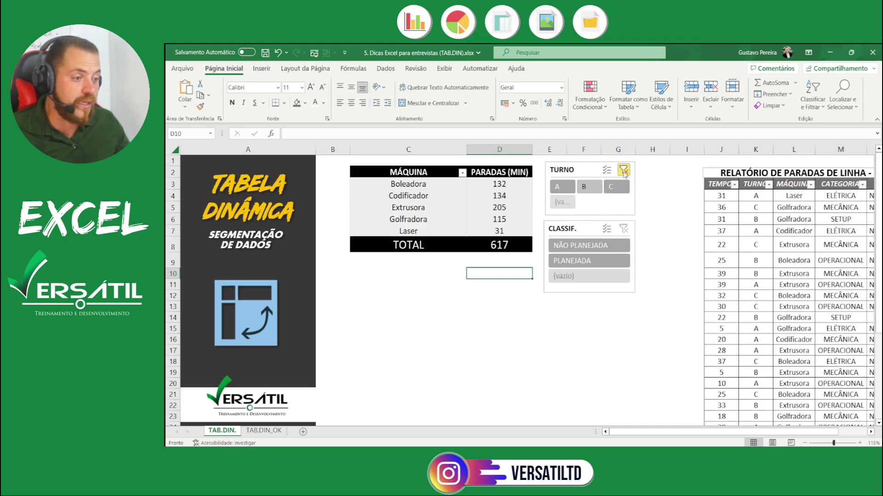
{"action": "left_click", "coordinate": [623, 171]}
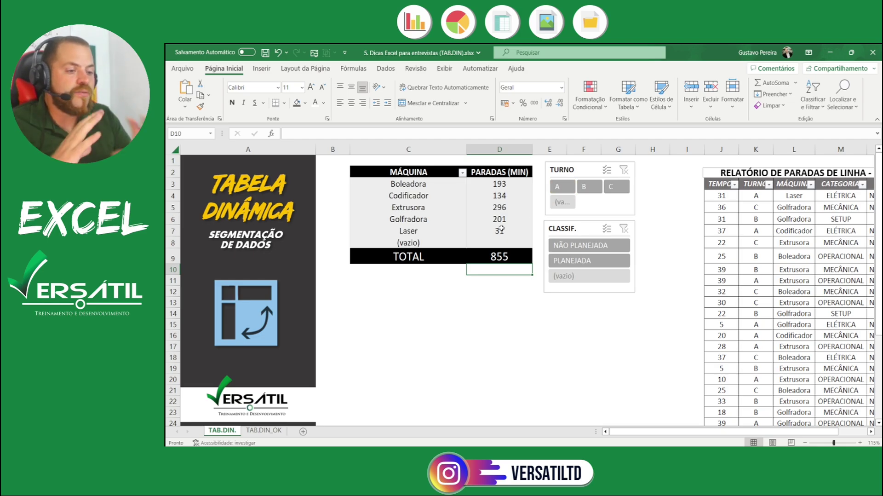
- Compare the stoppage minutes per machine for PLANEJADA and for NÃO PLANEJADA using the CLASSIF. slicer
{"action": "mouse_move", "coordinate": [501, 228]}
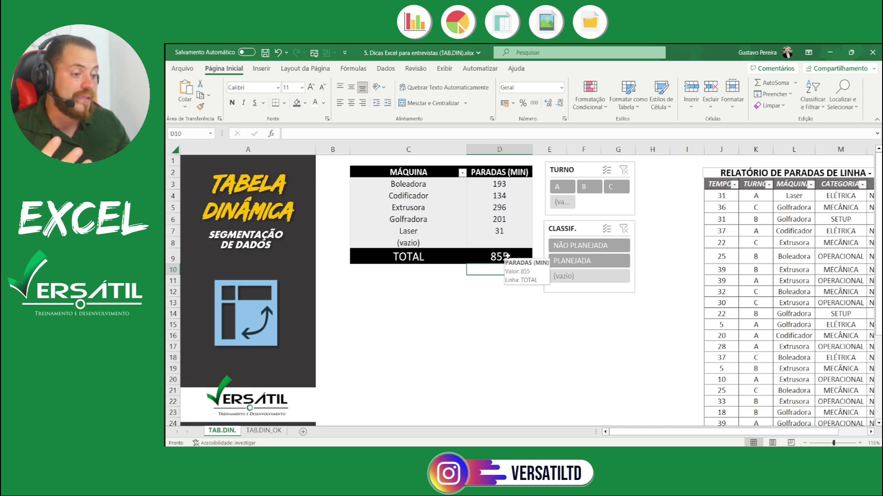
{"action": "left_click", "coordinate": [568, 260]}
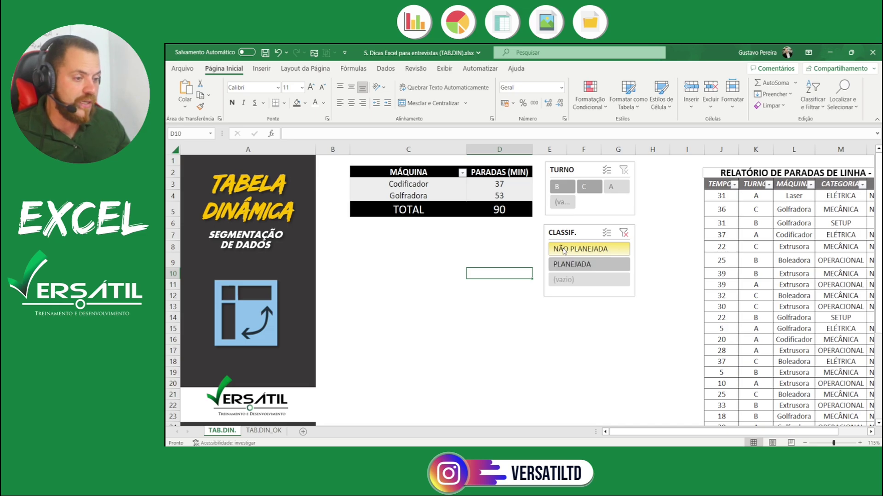
{"action": "left_click", "coordinate": [580, 248]}
{"action": "mouse_move", "coordinate": [509, 247]}
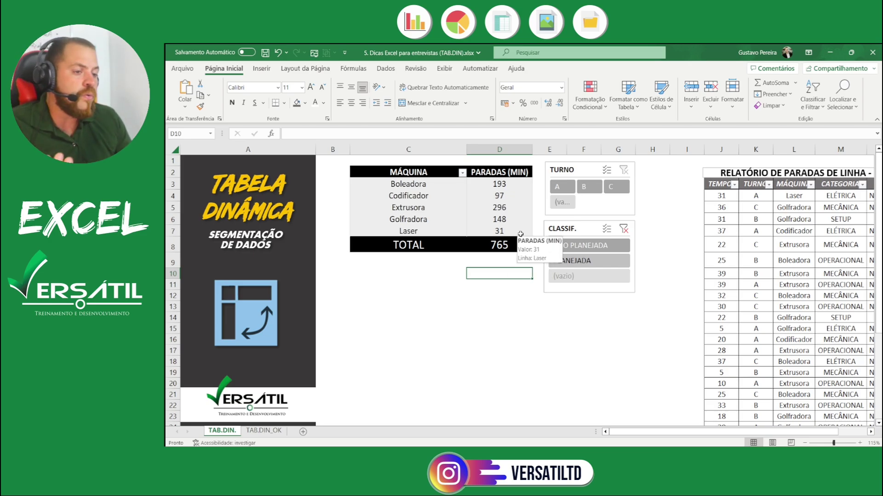
- View the NÃO PLANEJADA stoppages for shifts A, B and C one at a time, and clear both slicers
{"action": "left_click", "coordinate": [562, 187]}
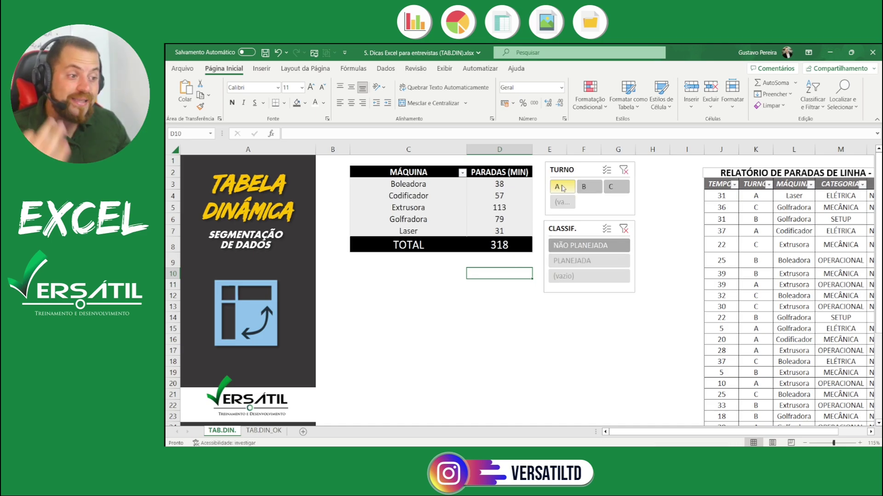
{"action": "left_click", "coordinate": [588, 187]}
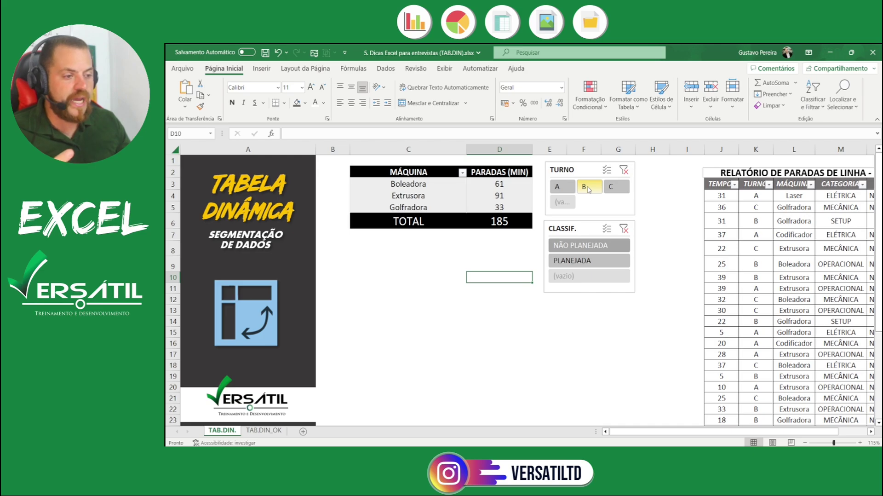
{"action": "left_click", "coordinate": [625, 187]}
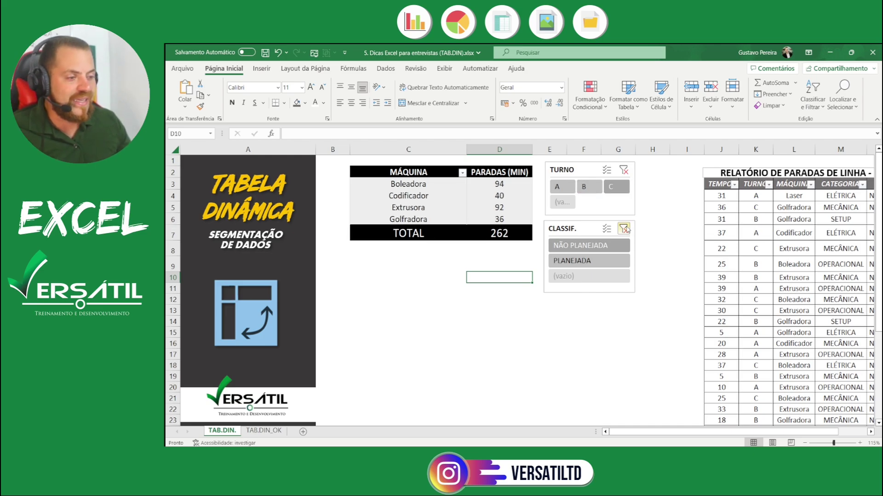
{"action": "left_click", "coordinate": [625, 228]}
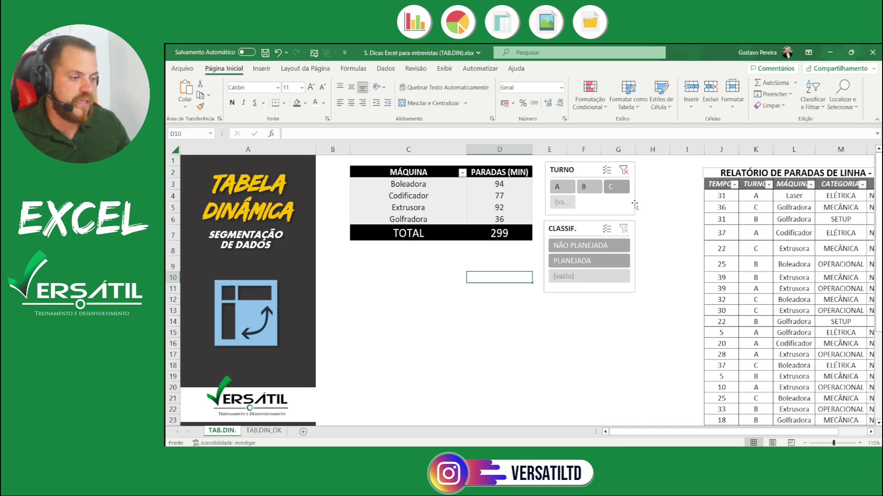
{"action": "left_click", "coordinate": [623, 171]}
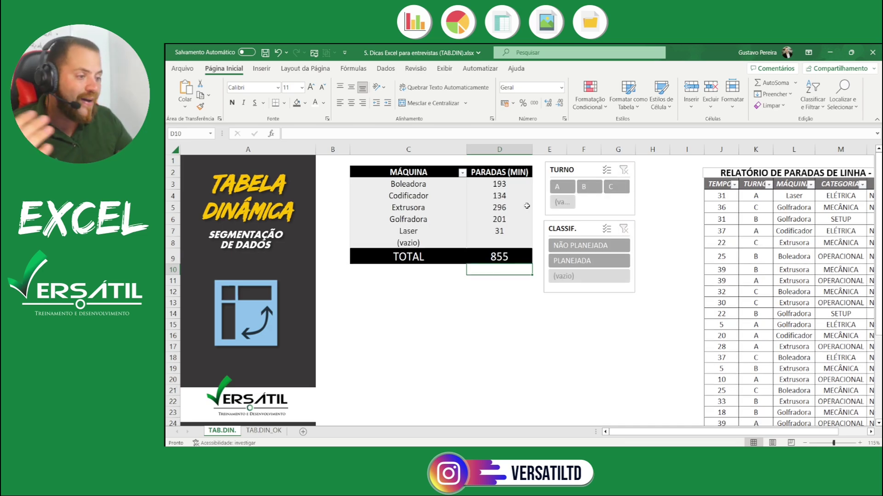